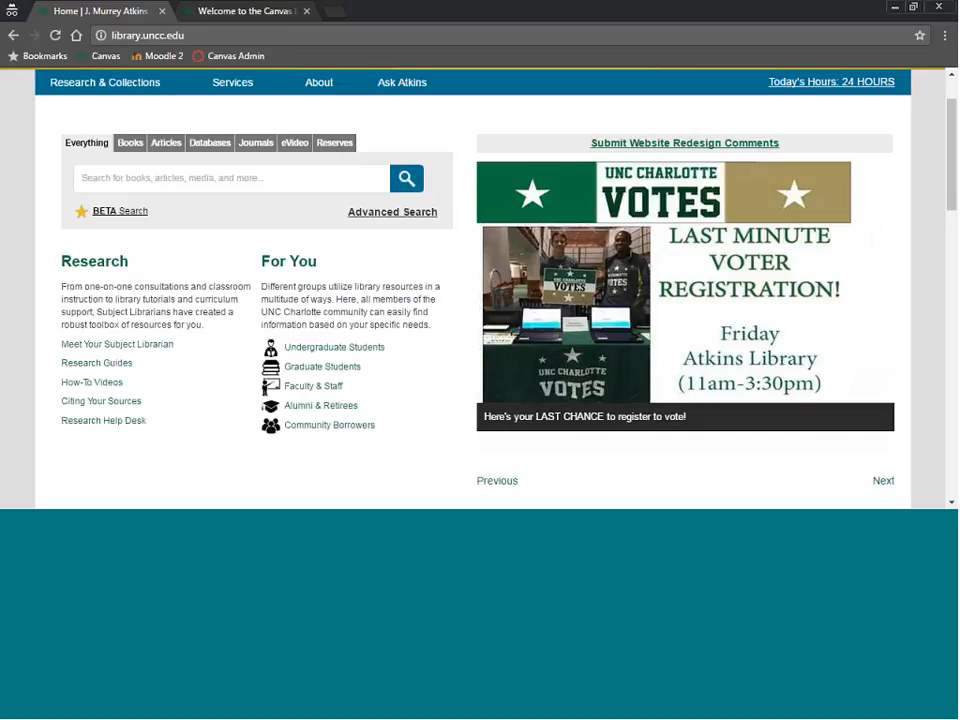
Open the Meet Your Subject Librarian directory and view the librarian contact page for Sociology.
{"action": "left_click", "coordinate": [101, 353]}
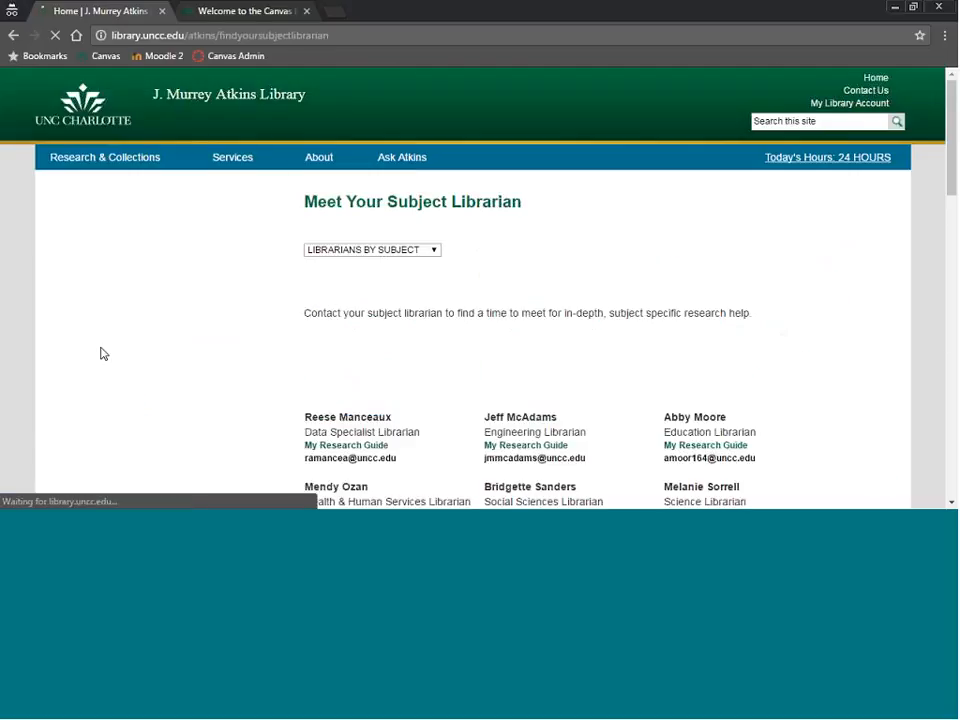
{"action": "left_click", "coordinate": [390, 250]}
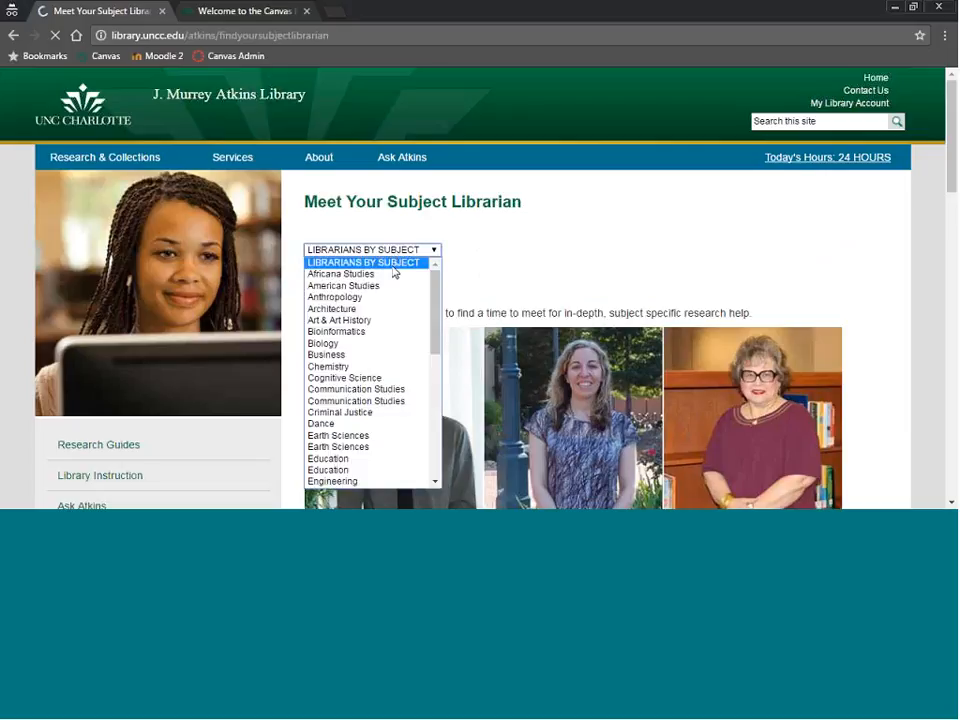
{"action": "scroll", "coordinate": [397, 374], "scroll_direction": "down", "scroll_amount": 5}
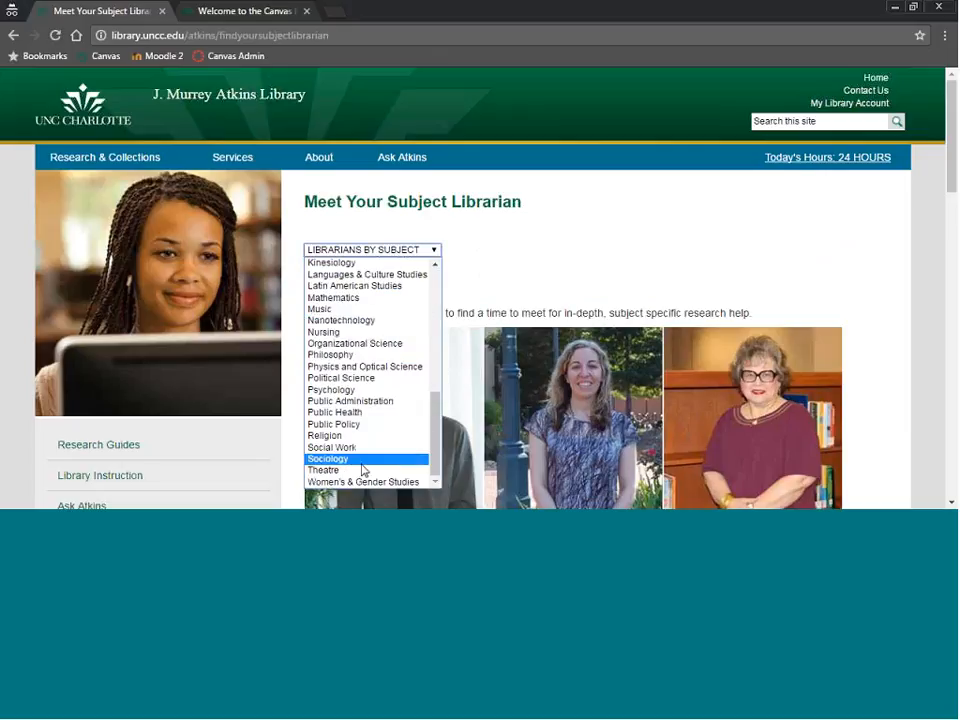
{"action": "left_click", "coordinate": [363, 459]}
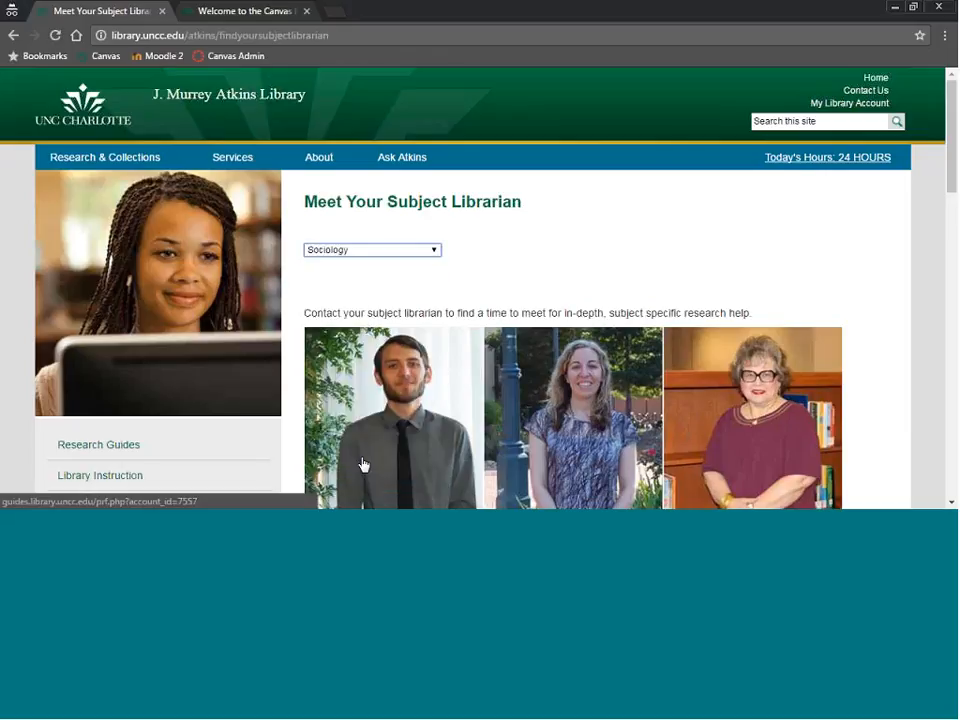
{"action": "scroll", "coordinate": [608, 326], "scroll_direction": "down", "scroll_amount": 2}
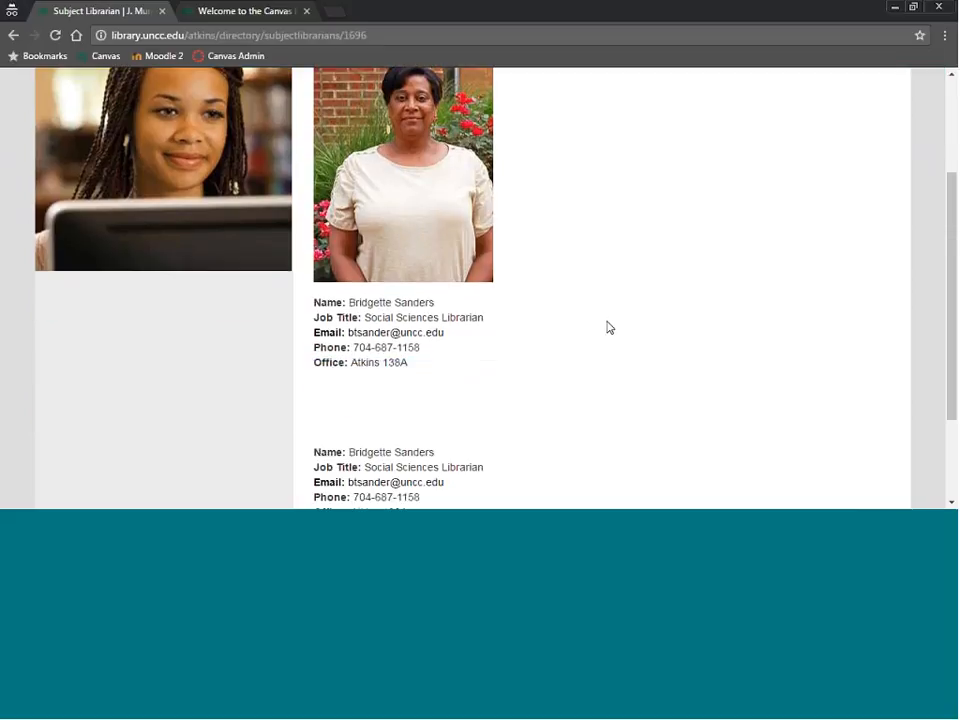
{"action": "scroll", "coordinate": [606, 326], "scroll_direction": "up", "scroll_amount": 2}
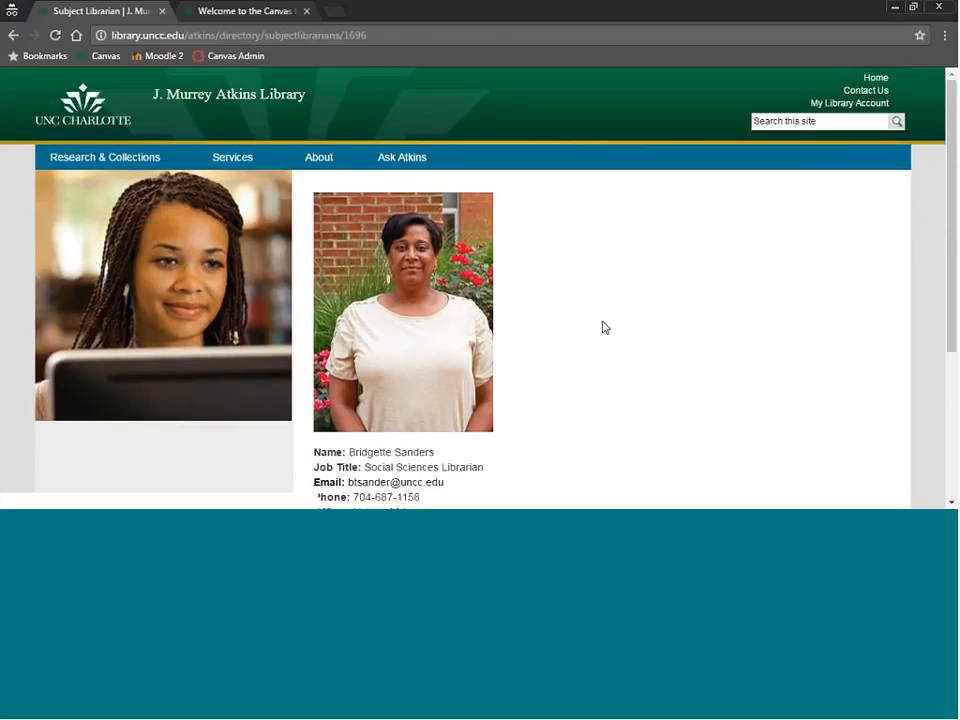
Return to the subject librarian directory and open the librarian contact page for Communication Studies.
{"action": "left_click", "coordinate": [13, 40]}
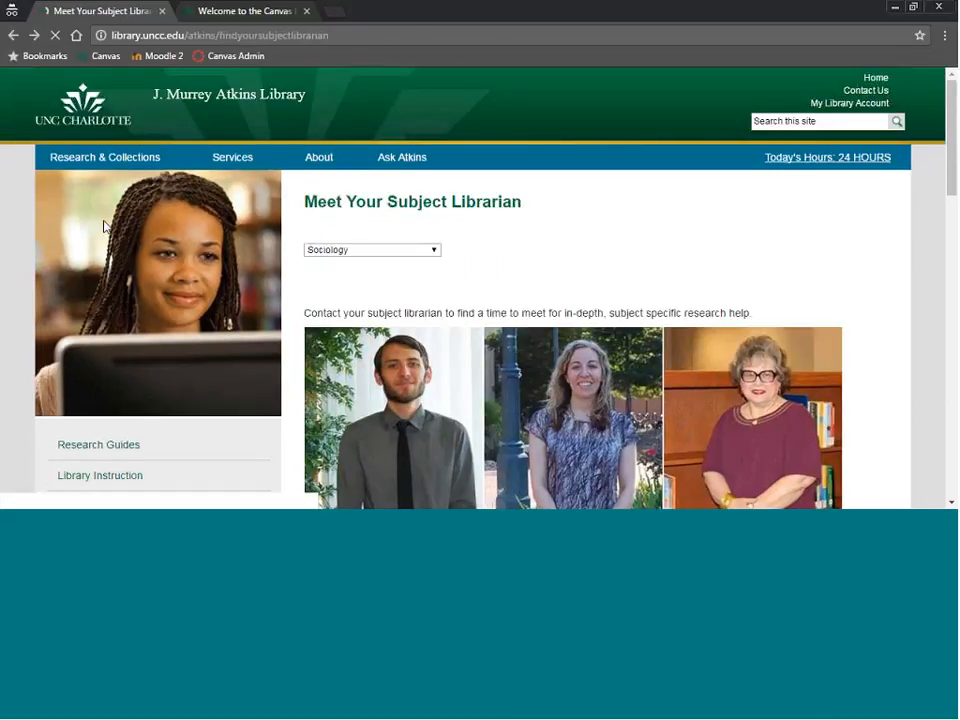
{"action": "left_click", "coordinate": [378, 252]}
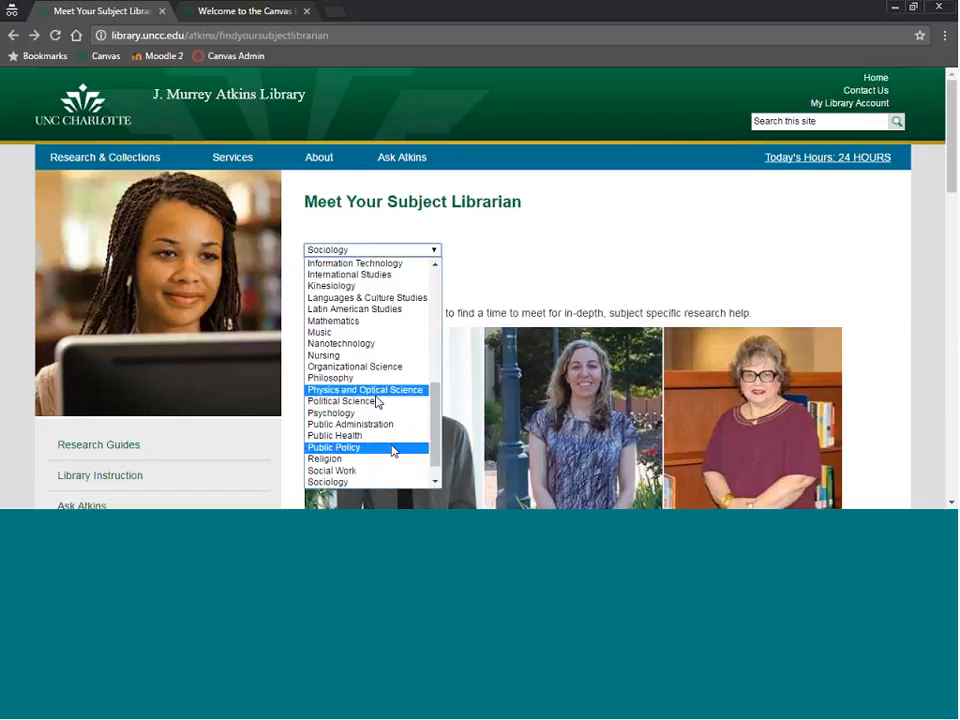
{"action": "left_click_drag", "start_coordinate": [435, 453], "coordinate": [435, 317]}
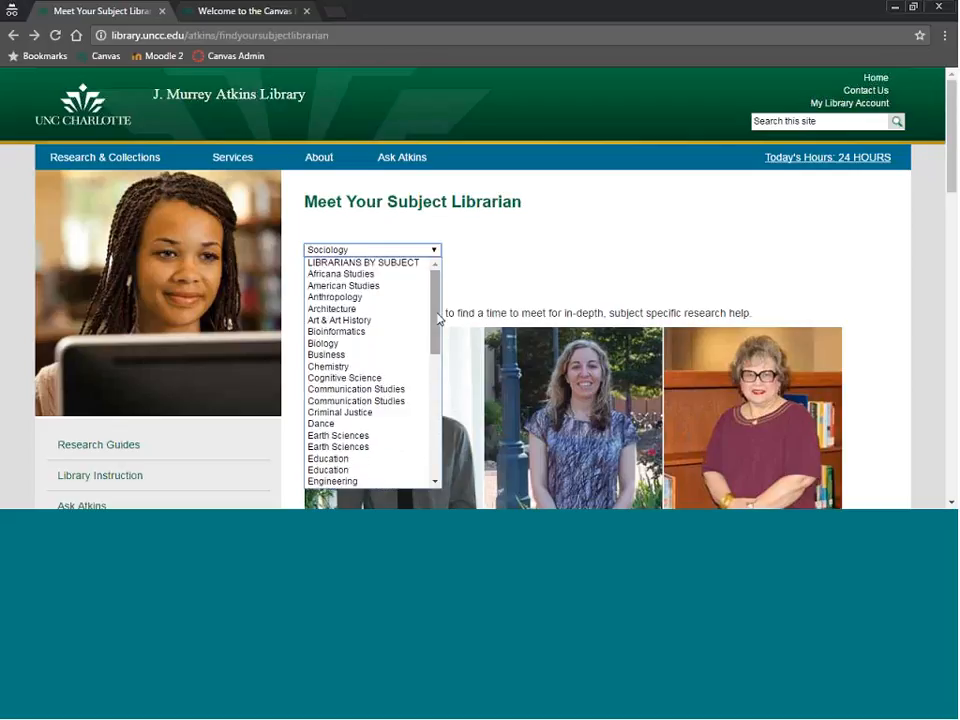
{"action": "left_click", "coordinate": [360, 402]}
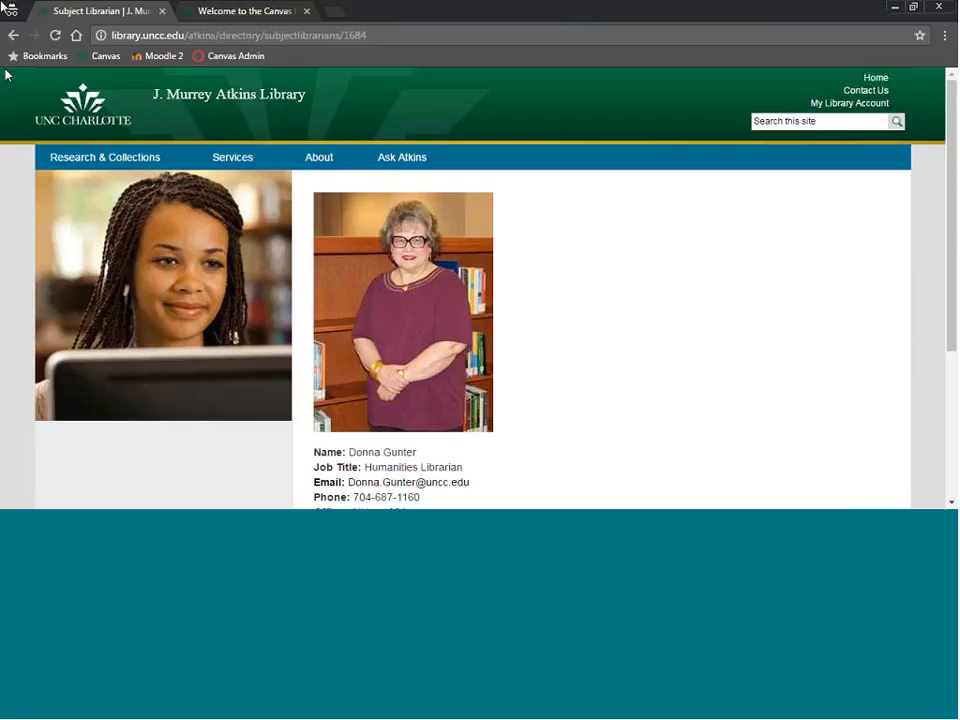
Look over the librarians pictured in the subject librarian directory and return to the library home page.
{"action": "left_click", "coordinate": [13, 35]}
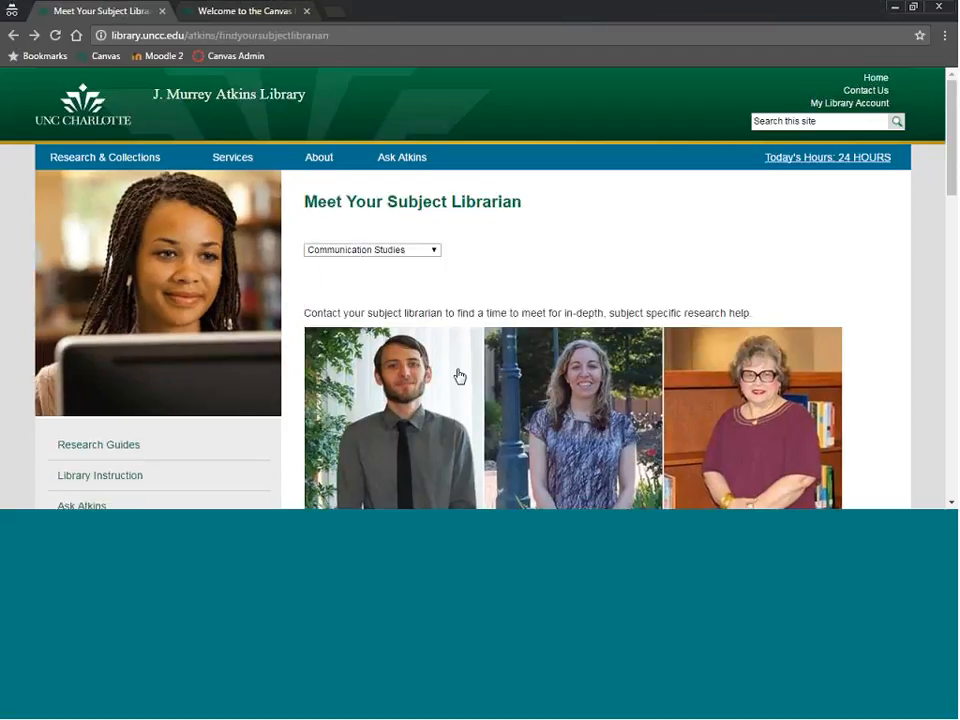
{"action": "scroll", "coordinate": [448, 390], "scroll_direction": "down", "scroll_amount": 2}
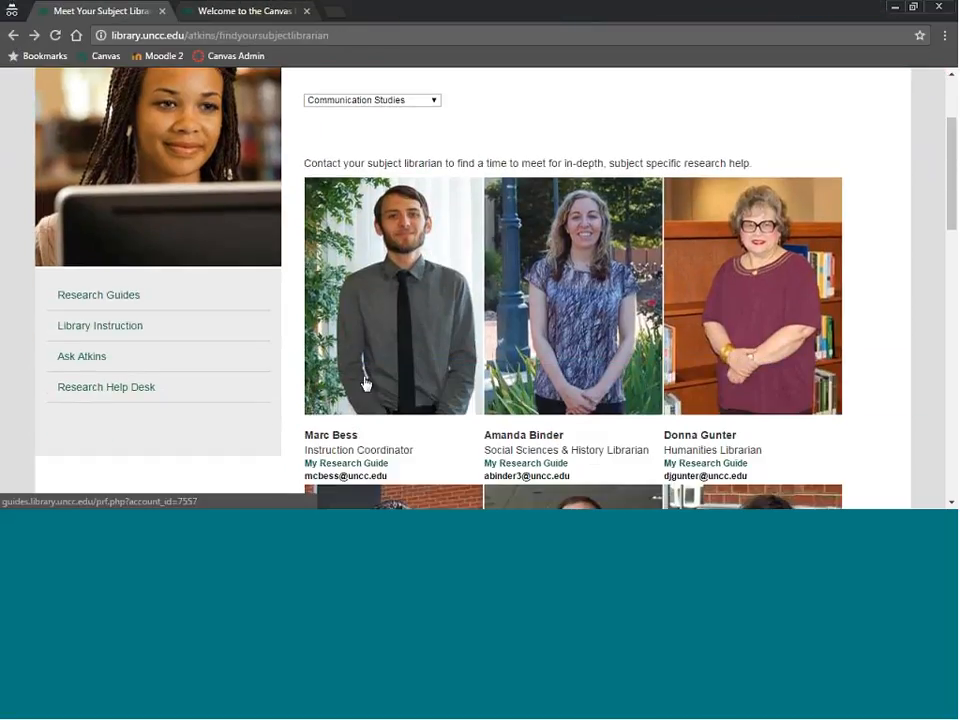
{"action": "scroll", "coordinate": [366, 380], "scroll_direction": "up", "scroll_amount": 2}
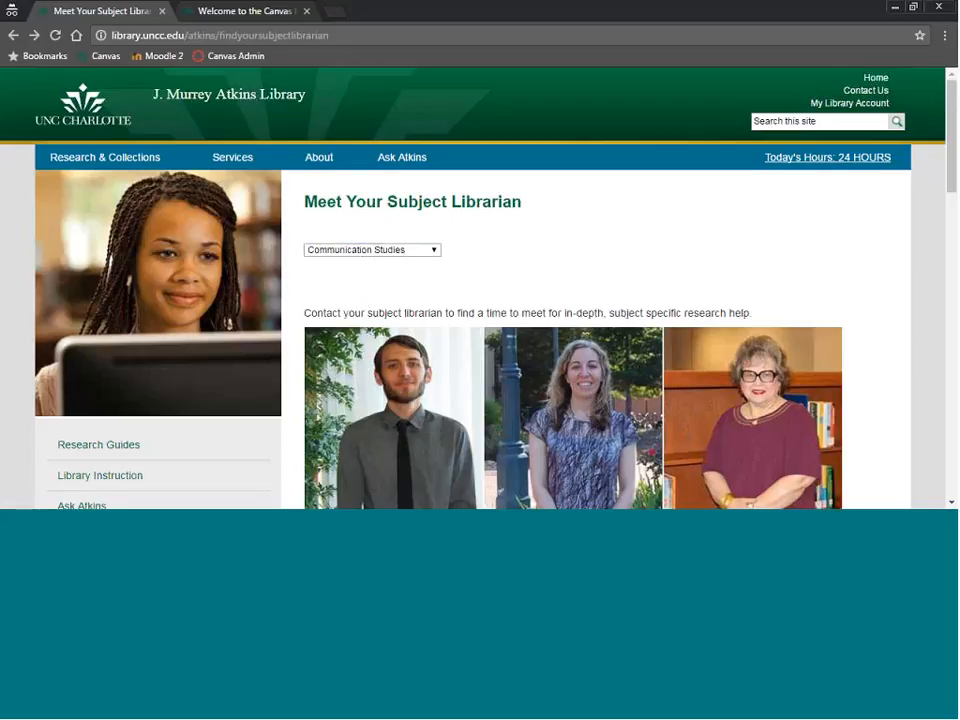
{"action": "left_click", "coordinate": [233, 100]}
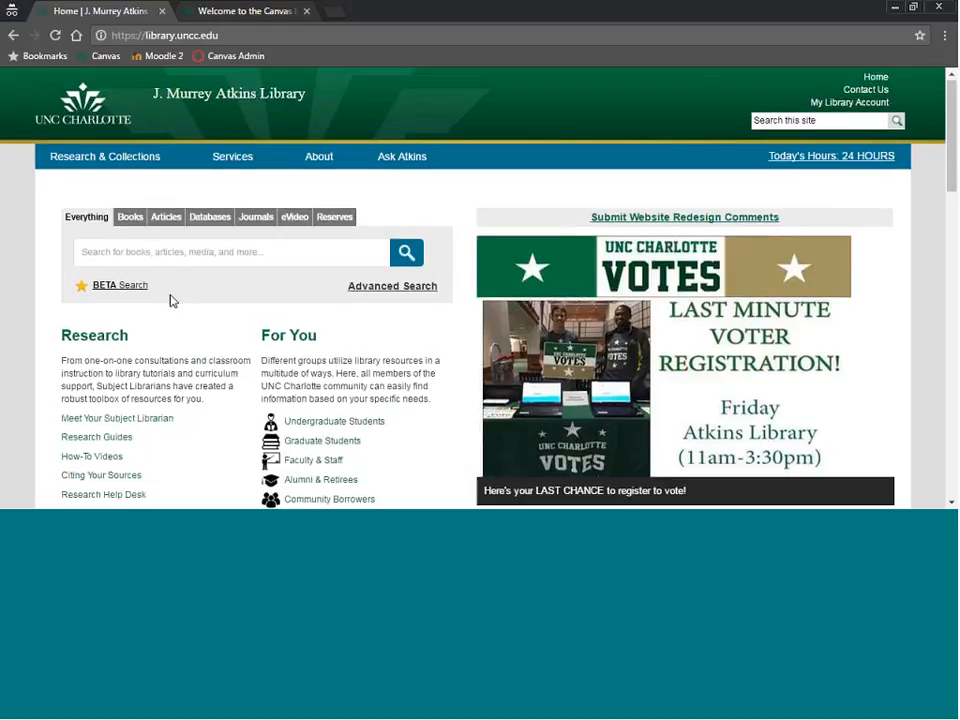
Open the Education page under Databases by Subject and look through its recommended databases and subject tabs.
{"action": "scroll", "coordinate": [180, 305], "scroll_direction": "down", "scroll_amount": 2}
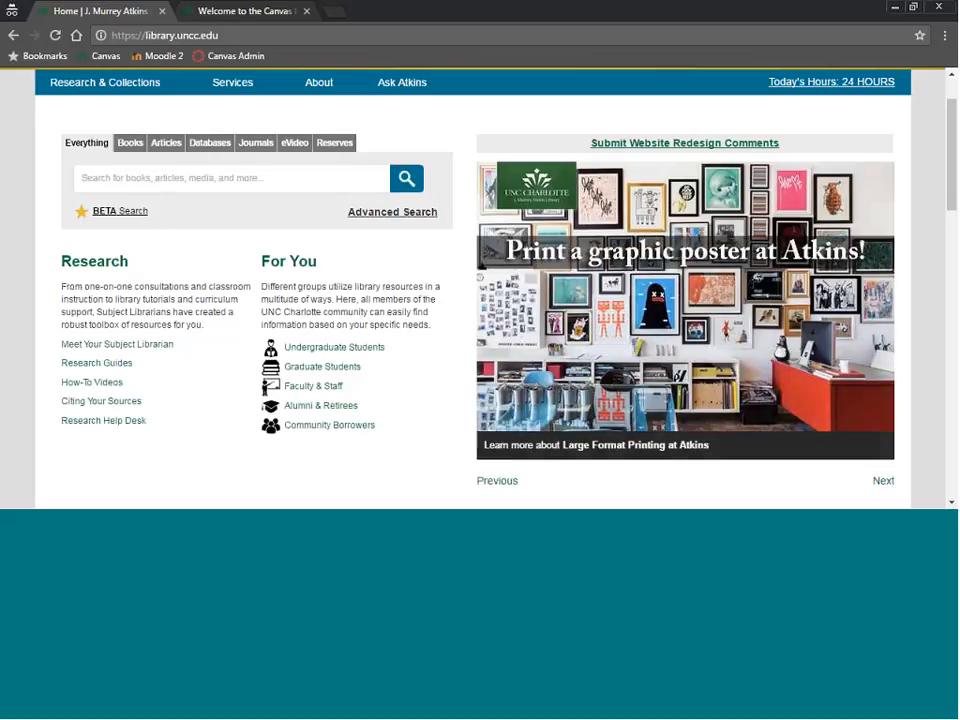
{"action": "left_click", "coordinate": [209, 143]}
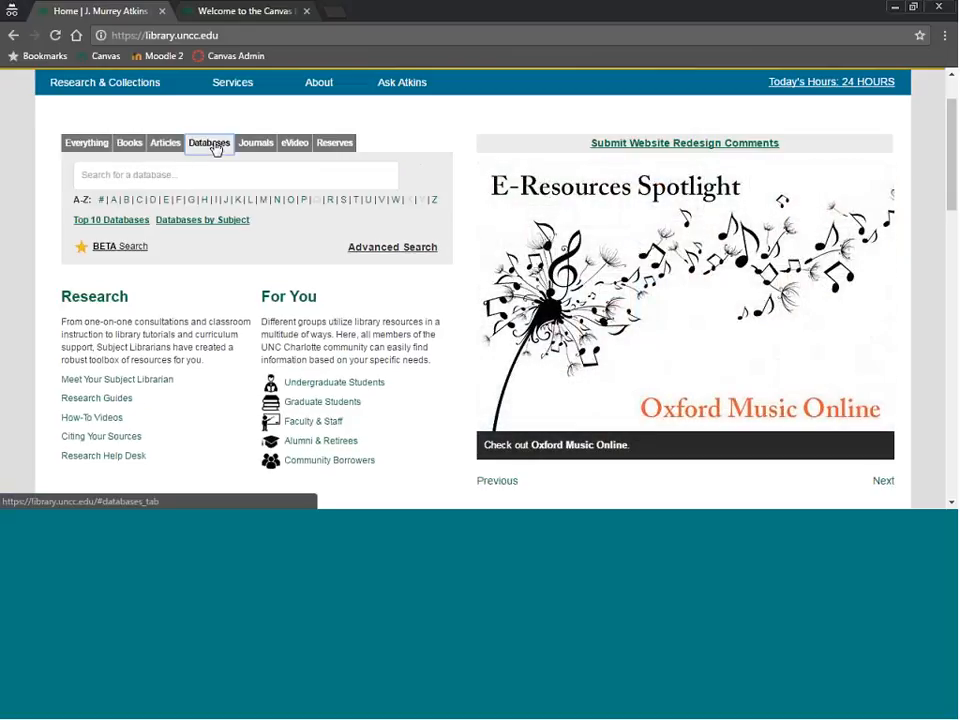
{"action": "left_click", "coordinate": [202, 222]}
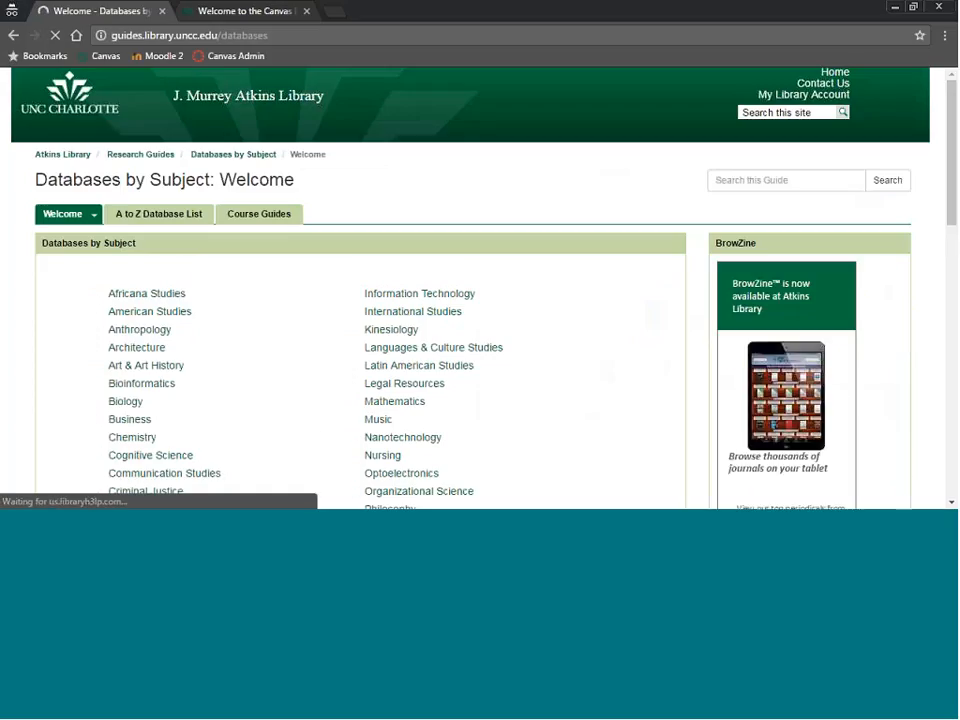
{"action": "scroll", "coordinate": [182, 265], "scroll_direction": "down", "scroll_amount": 3}
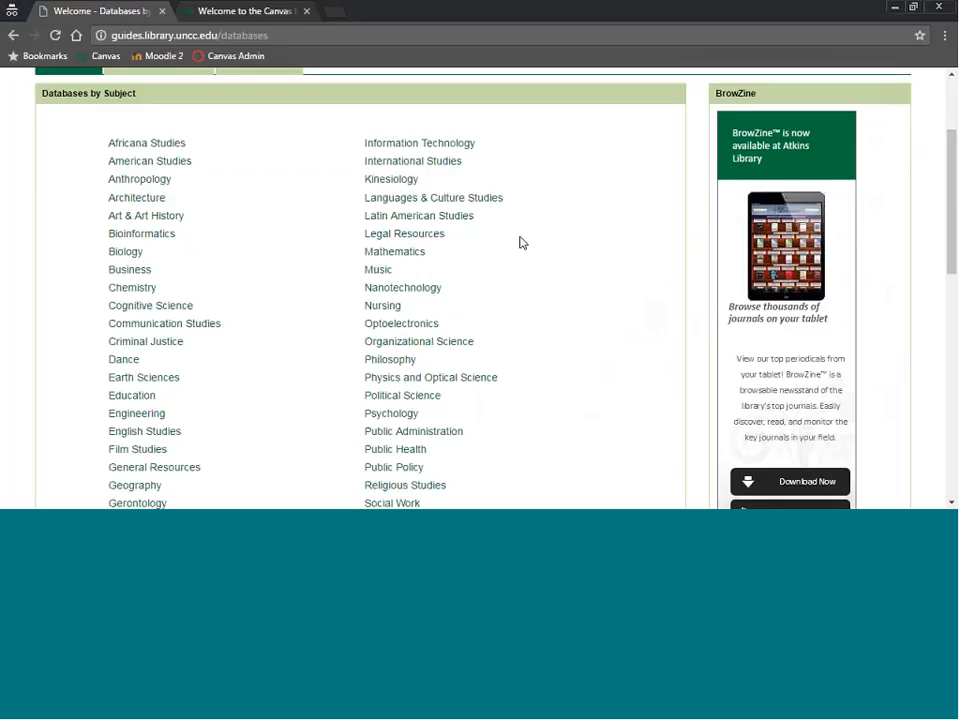
{"action": "scroll", "coordinate": [244, 379], "scroll_direction": "down", "scroll_amount": 2}
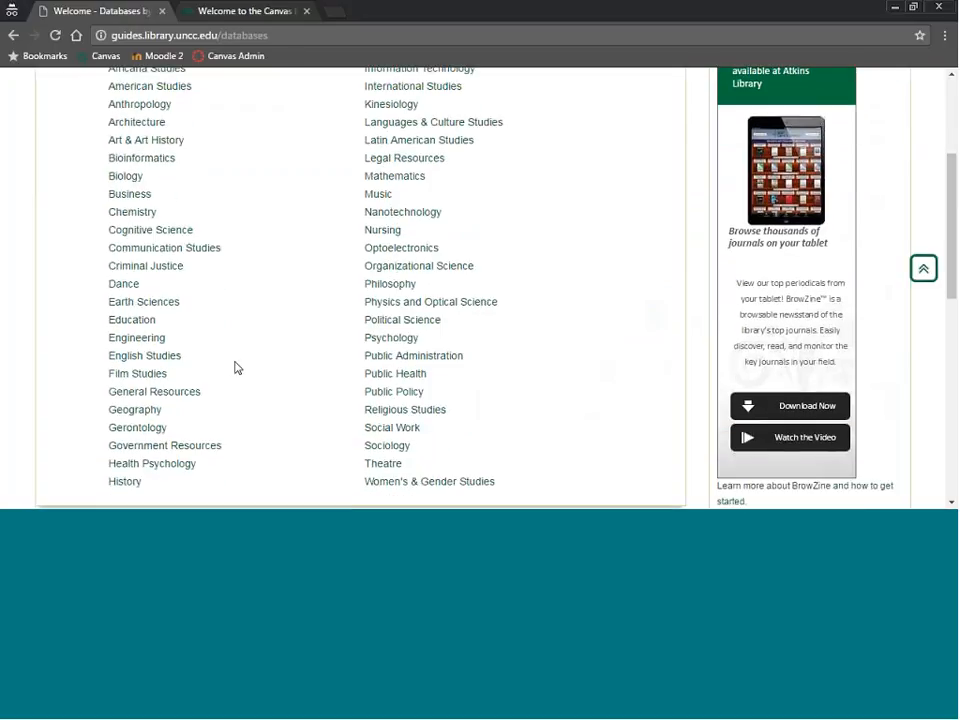
{"action": "left_click", "coordinate": [144, 329]}
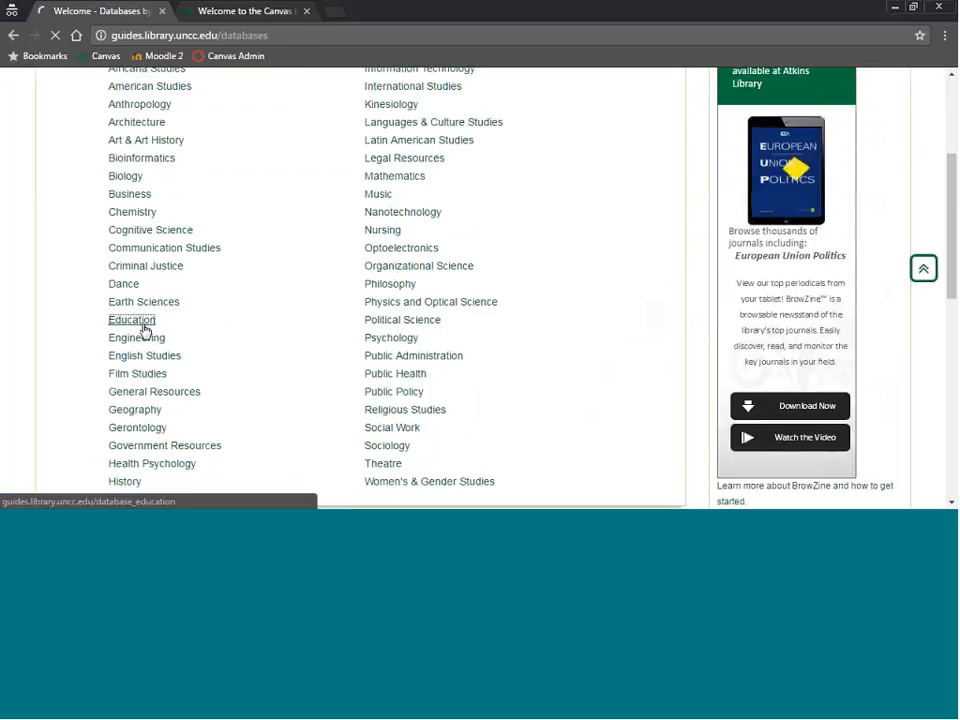
{"action": "scroll", "coordinate": [302, 376], "scroll_direction": "down", "scroll_amount": 3}
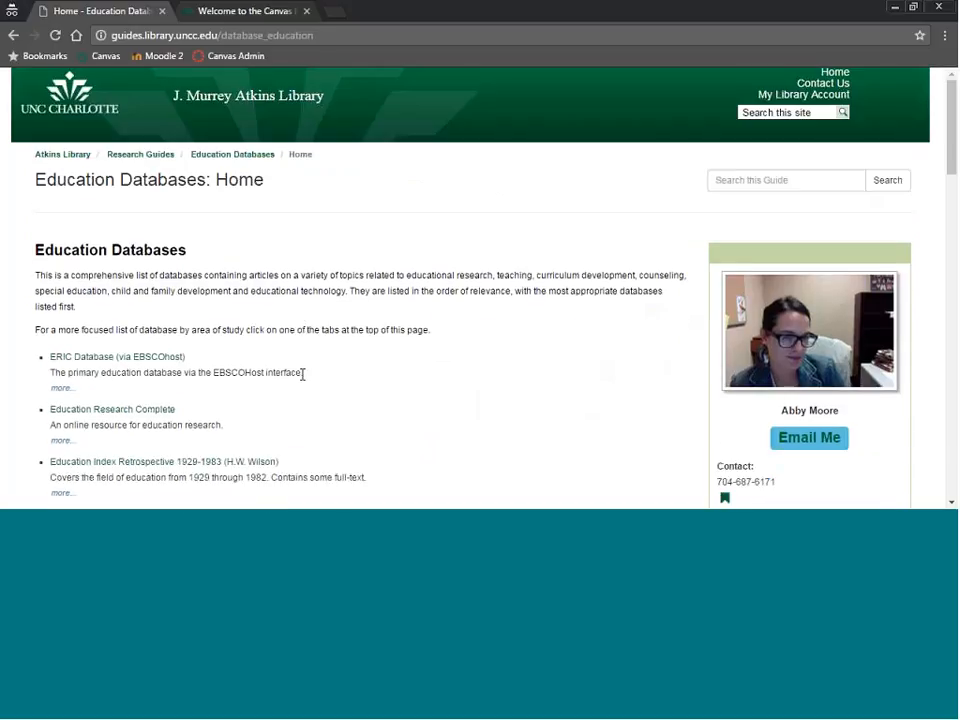
{"action": "scroll", "coordinate": [408, 361], "scroll_direction": "up", "scroll_amount": 3}
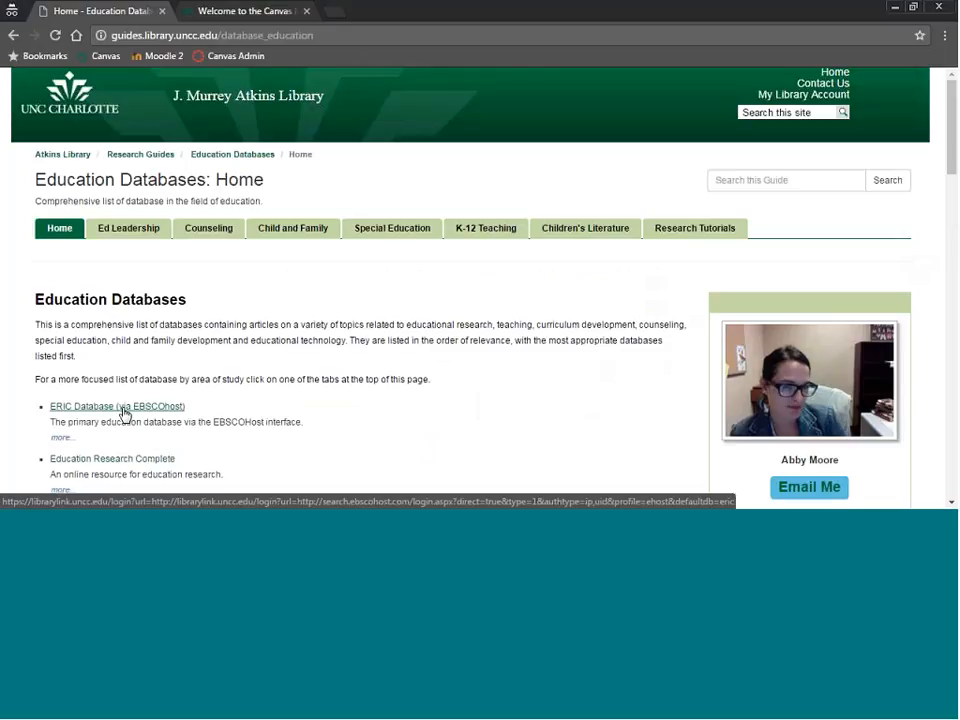
{"action": "scroll", "coordinate": [383, 325], "scroll_direction": "down", "scroll_amount": 3}
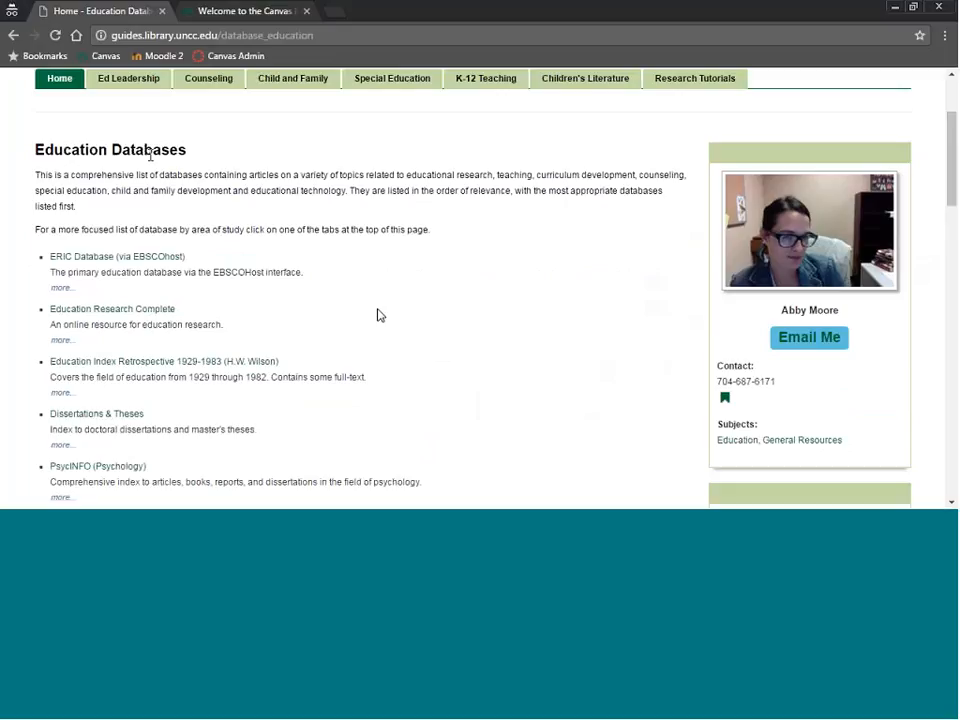
{"action": "scroll", "coordinate": [140, 205], "scroll_direction": "up", "scroll_amount": 2}
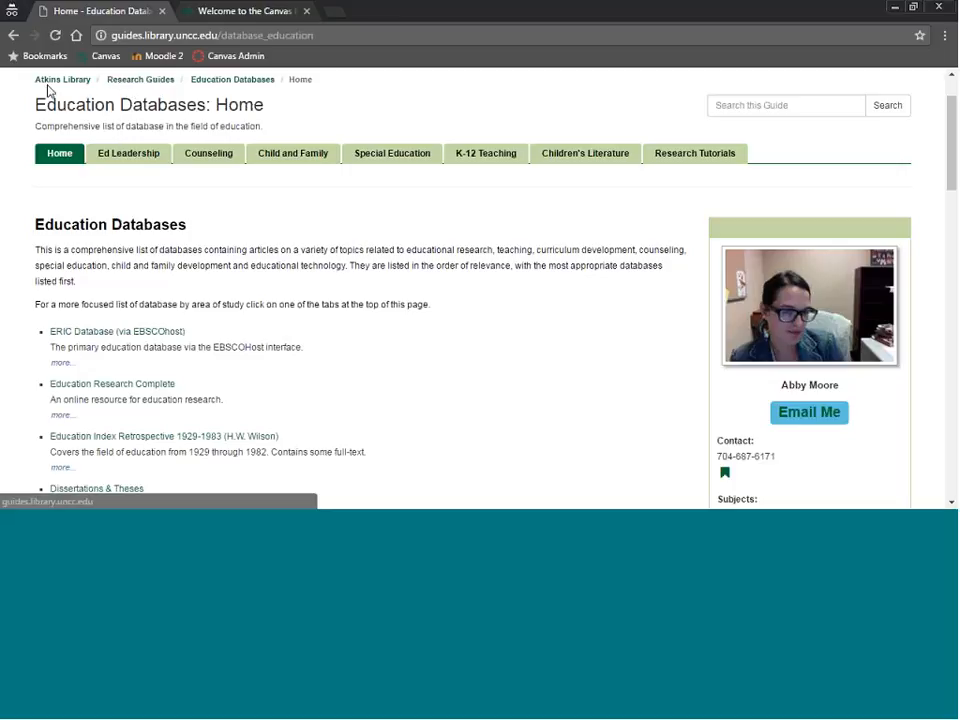
Open the library's Research Guides, listed by subject, and expand the Education subject.
{"action": "left_click", "coordinate": [141, 84]}
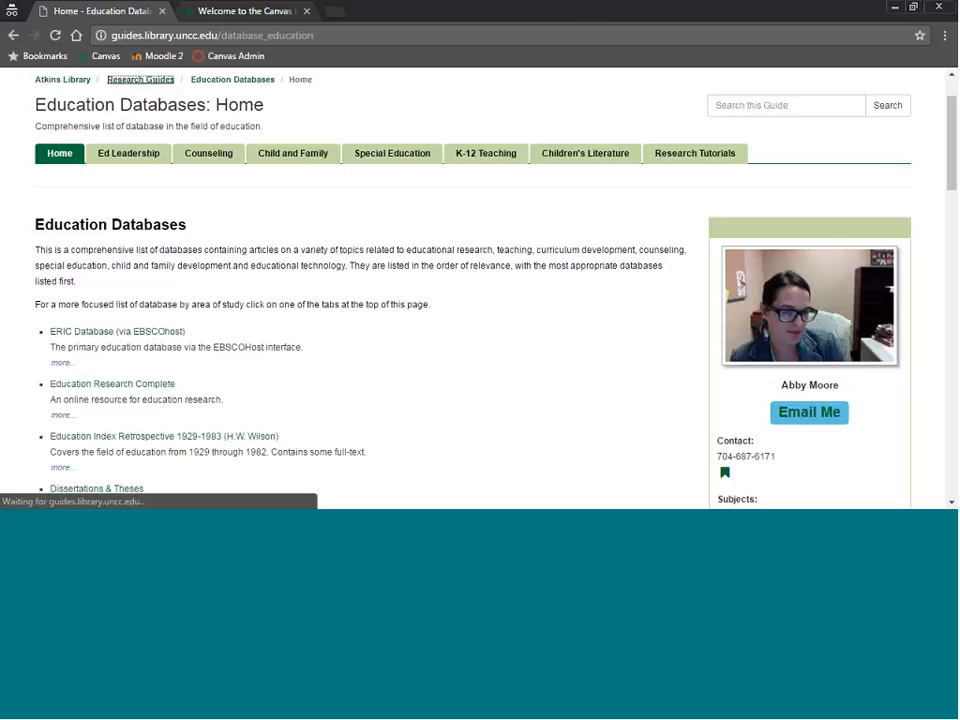
{"action": "left_click", "coordinate": [241, 195]}
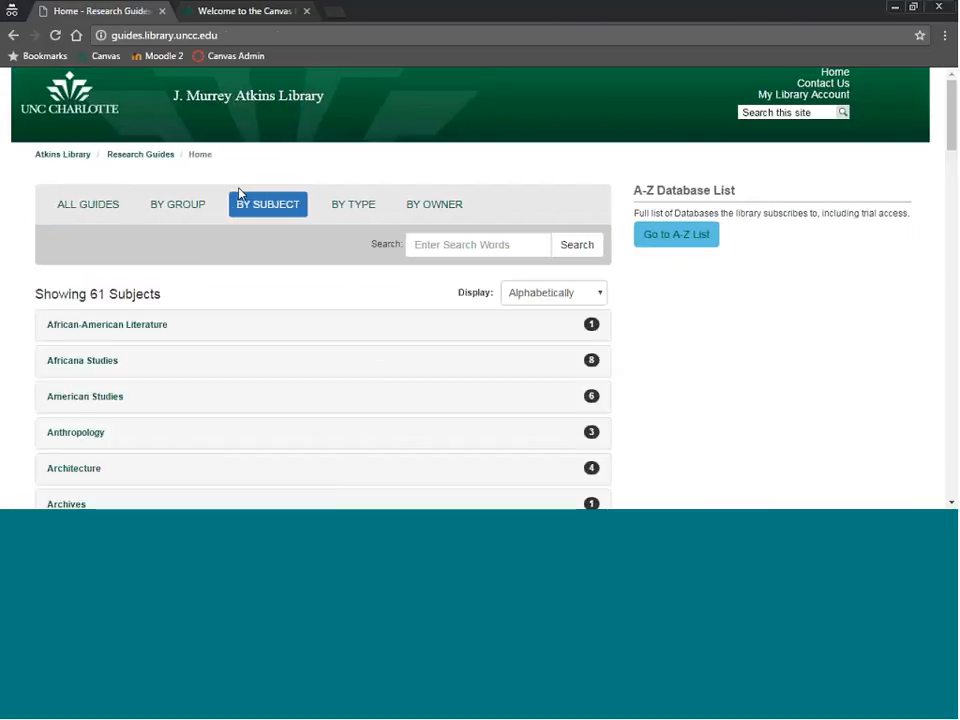
{"action": "scroll", "coordinate": [272, 381], "scroll_direction": "down", "scroll_amount": 2}
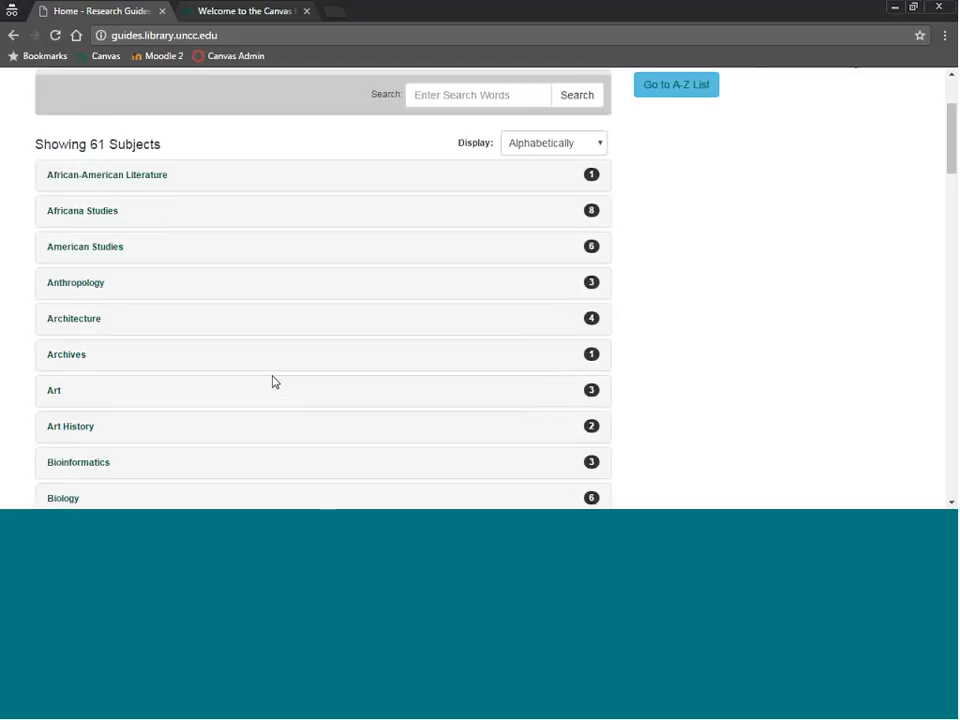
{"action": "scroll", "coordinate": [269, 379], "scroll_direction": "down", "scroll_amount": 2}
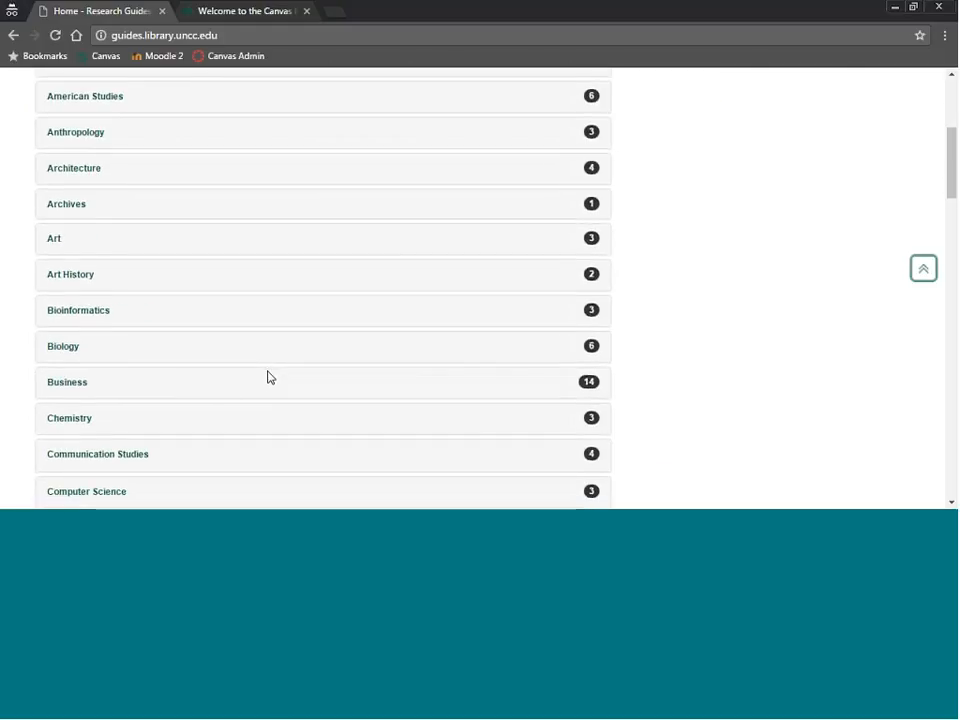
{"action": "scroll", "coordinate": [267, 375], "scroll_direction": "down", "scroll_amount": 2}
{"action": "scroll", "coordinate": [267, 374], "scroll_direction": "down", "scroll_amount": 2}
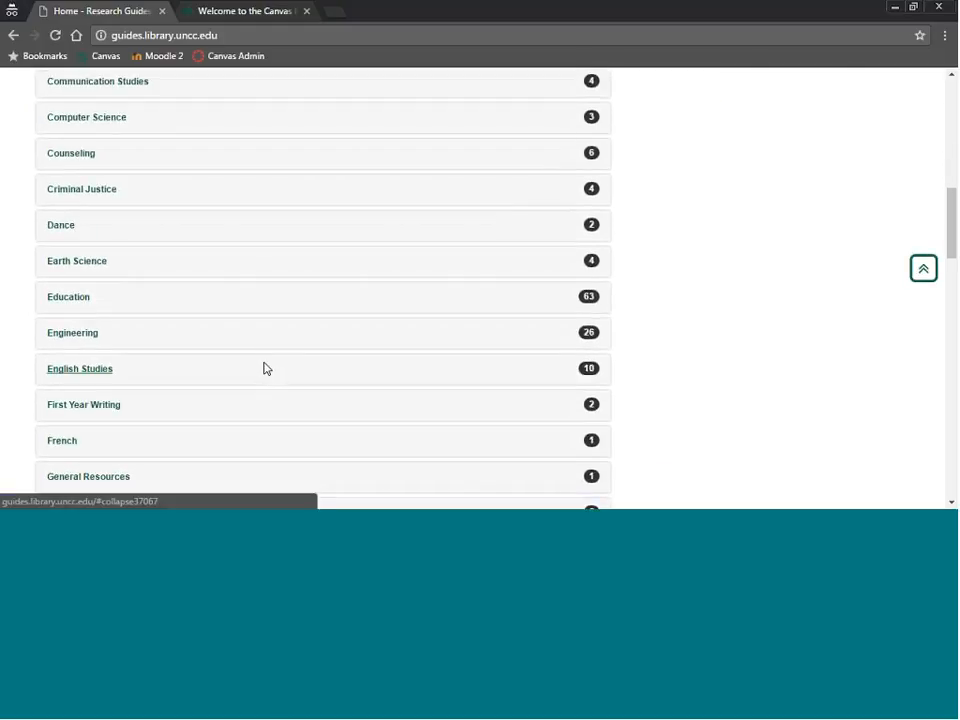
{"action": "scroll", "coordinate": [267, 369], "scroll_direction": "down", "scroll_amount": 1}
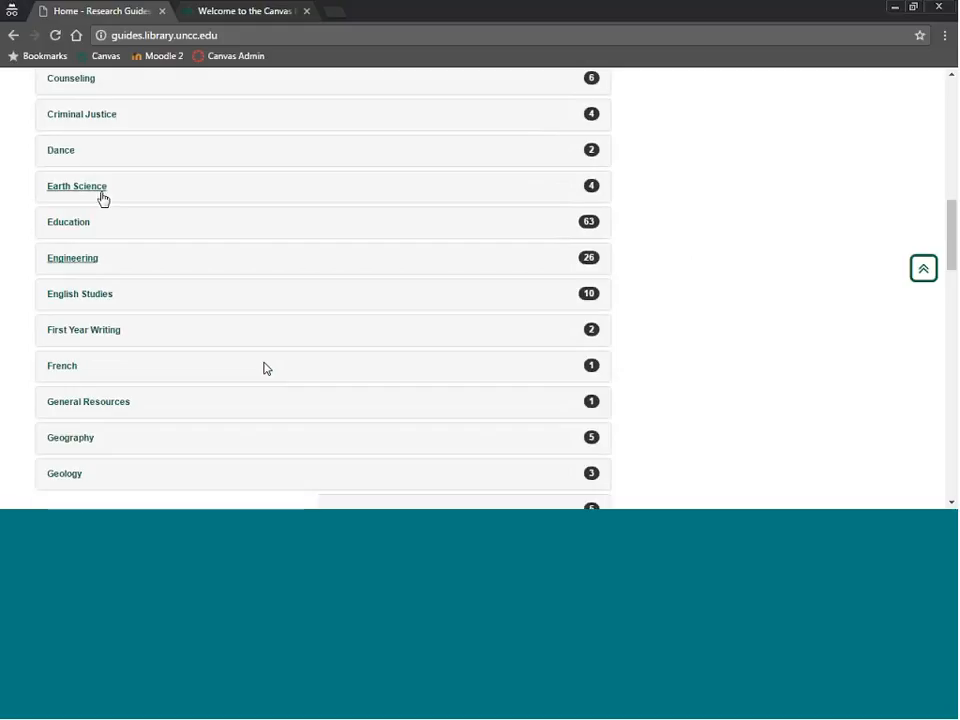
{"action": "left_click", "coordinate": [63, 224]}
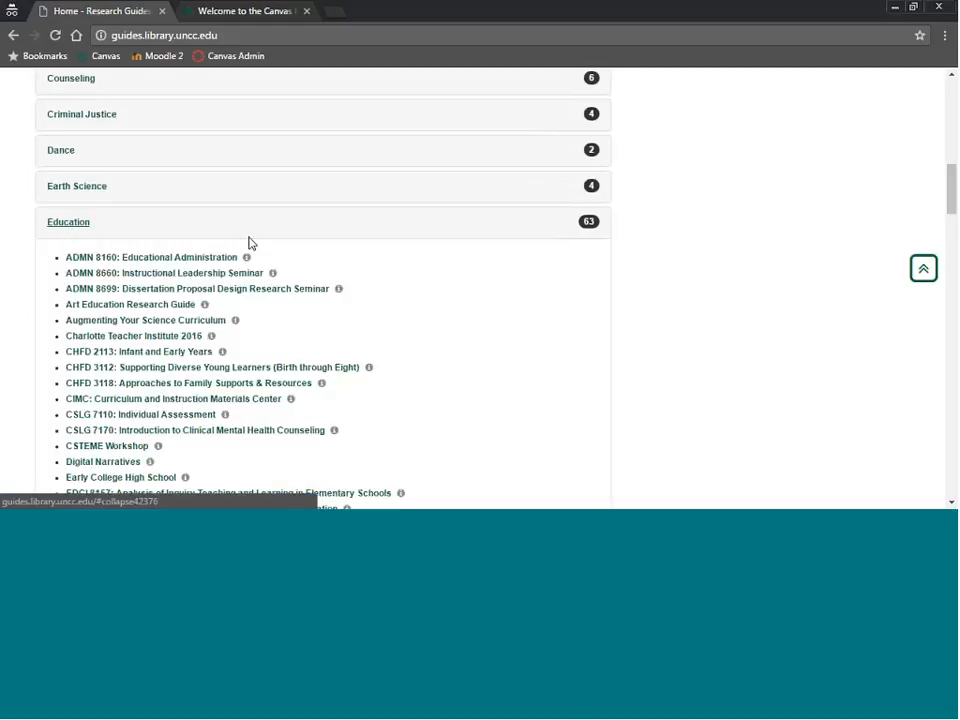
Look through the course and topic research guides listed under the Education subject.
{"action": "scroll", "coordinate": [250, 243], "scroll_direction": "down", "scroll_amount": 1}
{"action": "scroll", "coordinate": [251, 253], "scroll_direction": "down", "scroll_amount": 2}
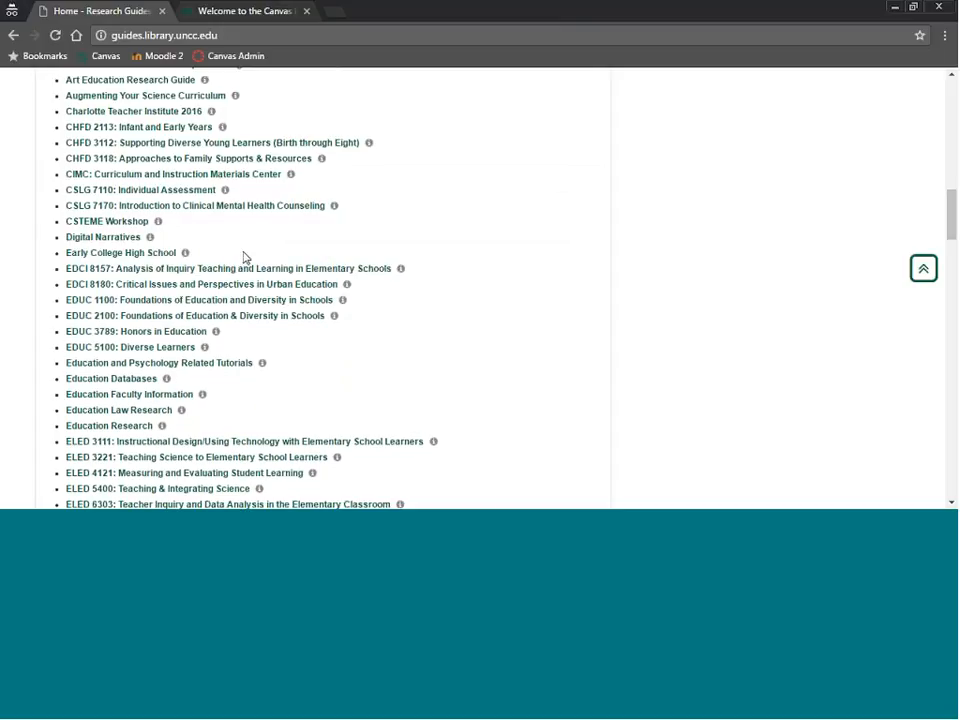
{"action": "scroll", "coordinate": [242, 257], "scroll_direction": "down", "scroll_amount": 1}
{"action": "scroll", "coordinate": [245, 257], "scroll_direction": "down", "scroll_amount": 1}
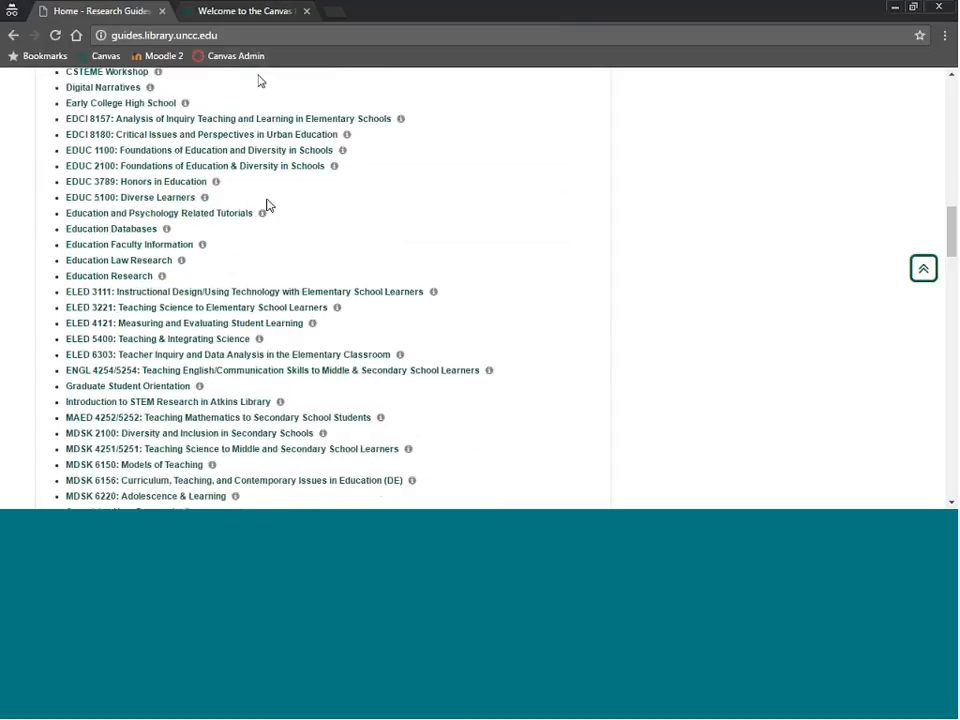
{"action": "scroll", "coordinate": [273, 262], "scroll_direction": "down", "scroll_amount": 1}
{"action": "scroll", "coordinate": [281, 325], "scroll_direction": "down", "scroll_amount": 1}
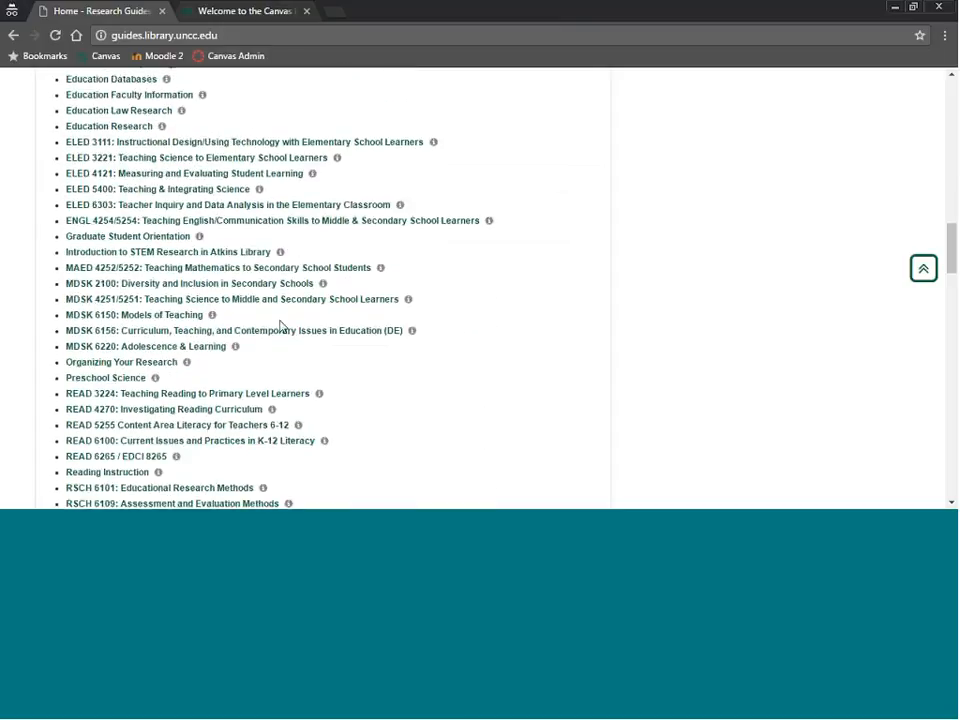
{"action": "scroll", "coordinate": [281, 325], "scroll_direction": "down", "scroll_amount": 2}
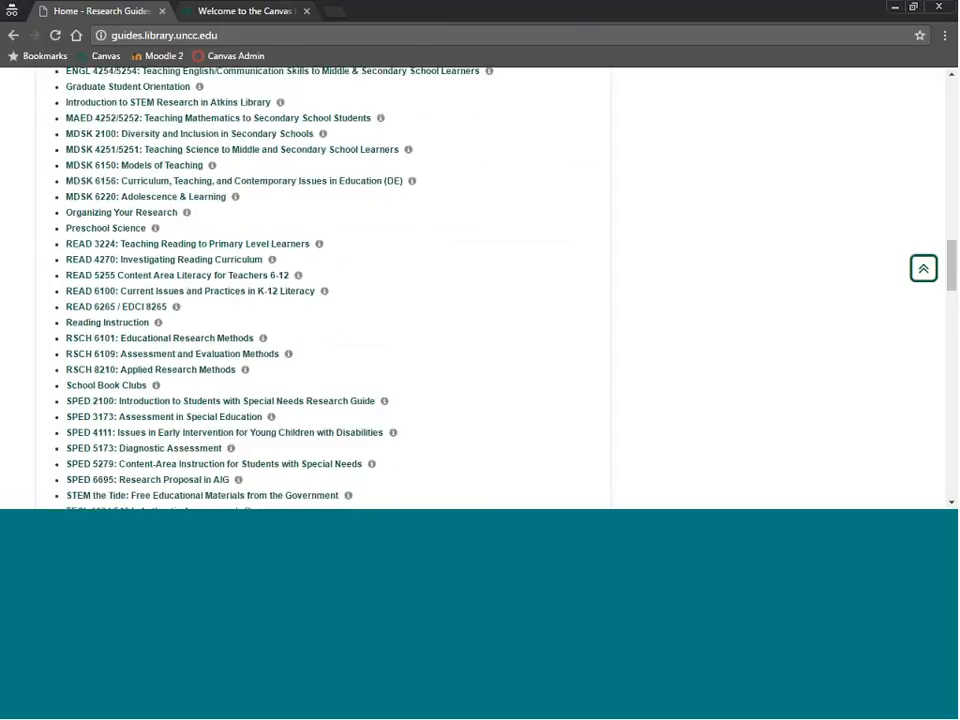
List the research guides by type and open the Education Databases guide from the Subject Guide group.
{"action": "scroll", "coordinate": [326, 272], "scroll_direction": "up", "scroll_amount": 5}
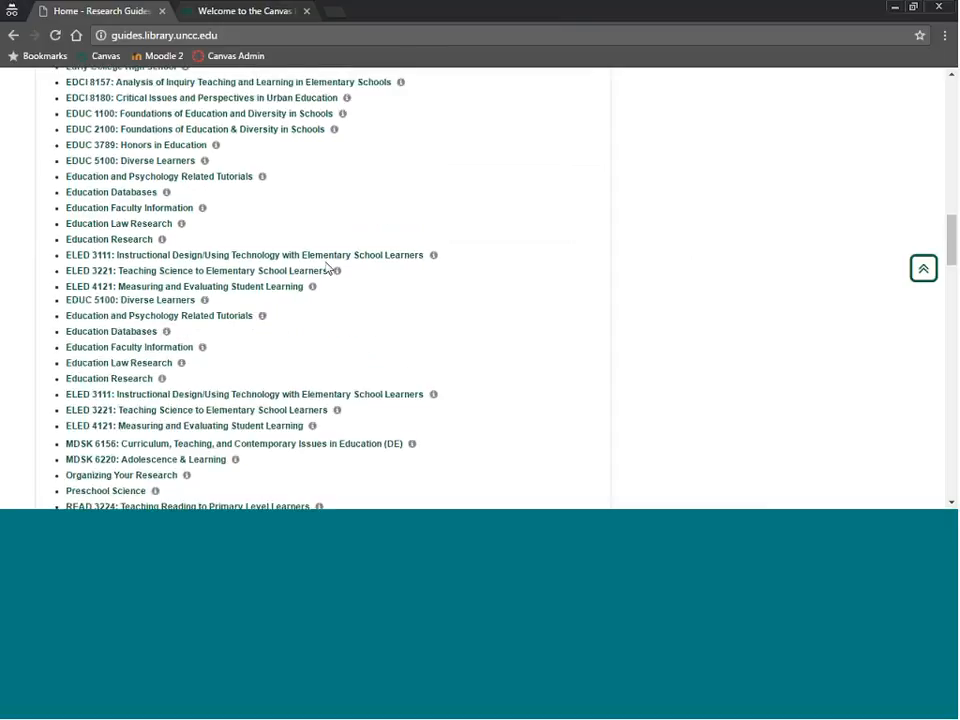
{"action": "scroll", "coordinate": [324, 267], "scroll_direction": "up", "scroll_amount": 6}
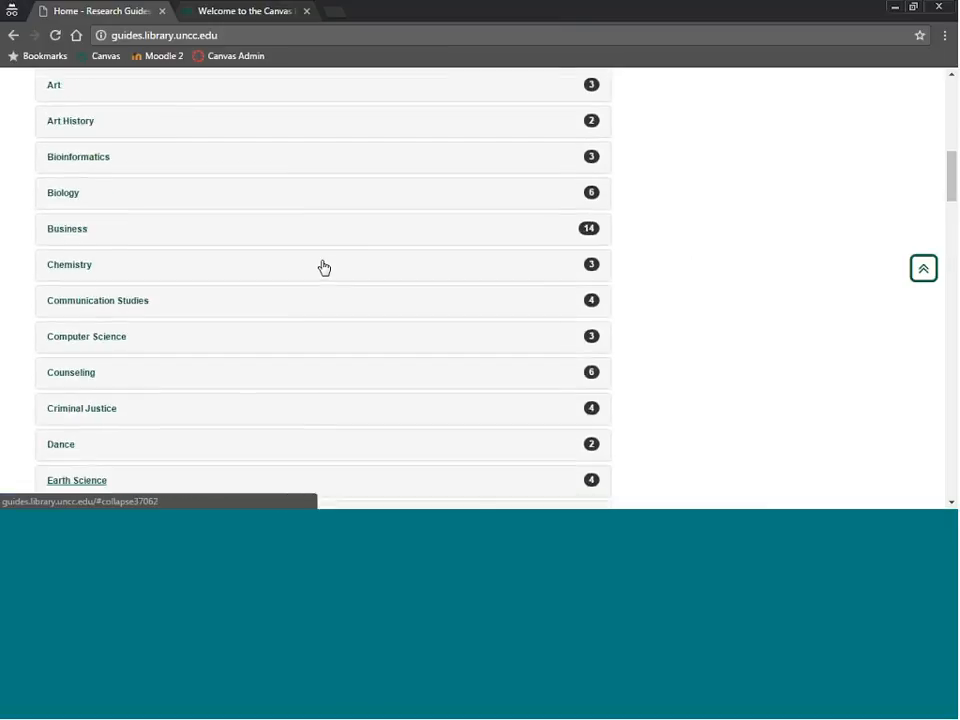
{"action": "scroll", "coordinate": [323, 266], "scroll_direction": "up", "scroll_amount": 3}
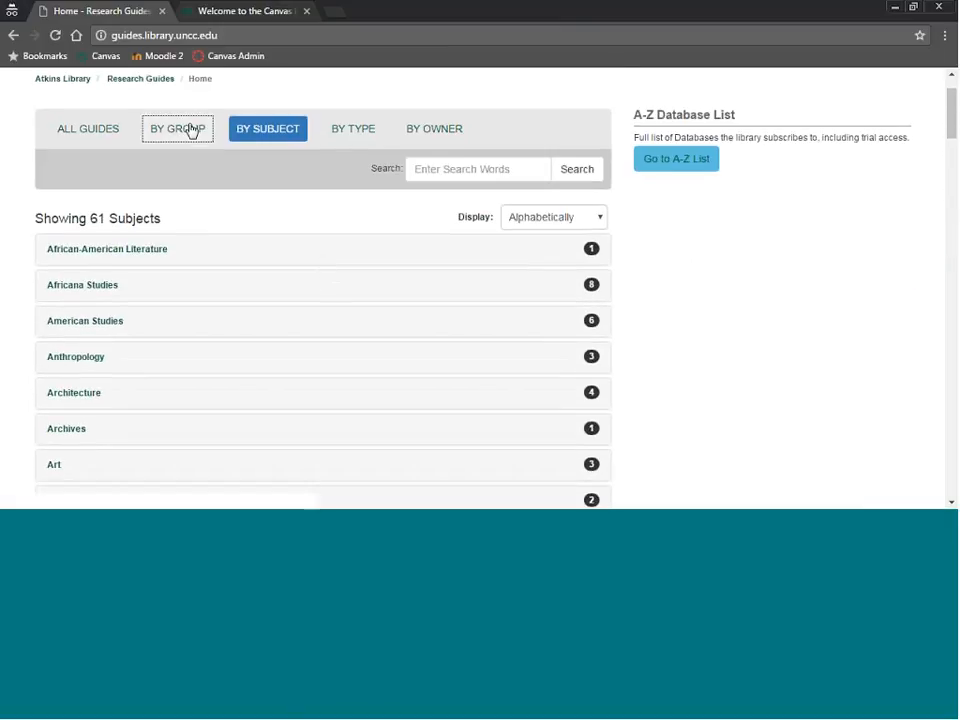
{"action": "left_click", "coordinate": [363, 135]}
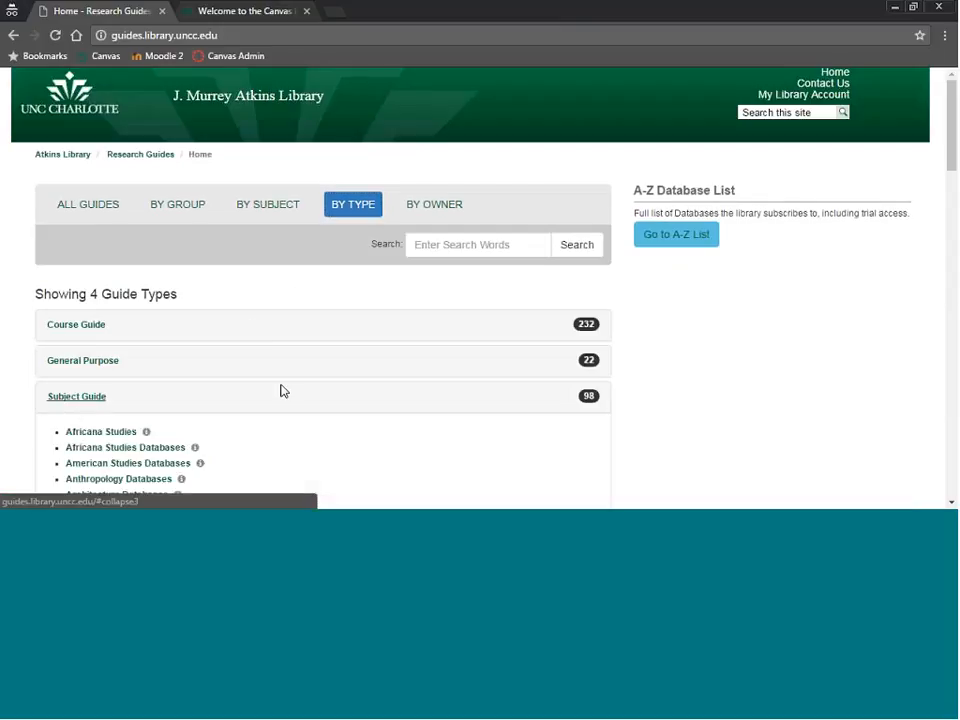
{"action": "scroll", "coordinate": [281, 390], "scroll_direction": "down", "scroll_amount": 5}
{"action": "scroll", "coordinate": [285, 373], "scroll_direction": "down", "scroll_amount": 1}
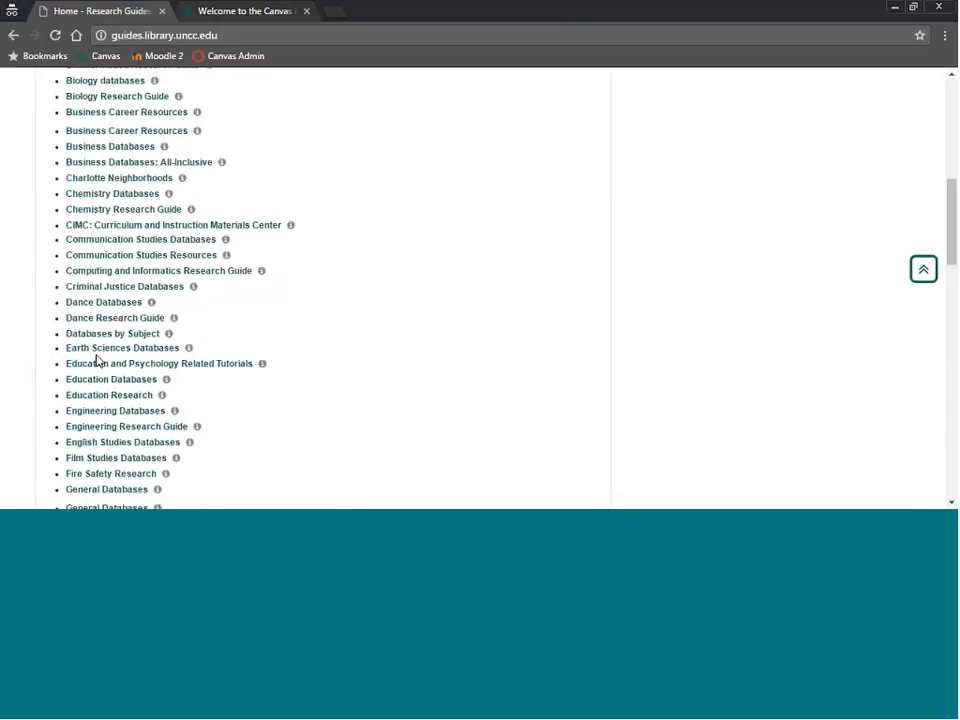
{"action": "left_click", "coordinate": [80, 381]}
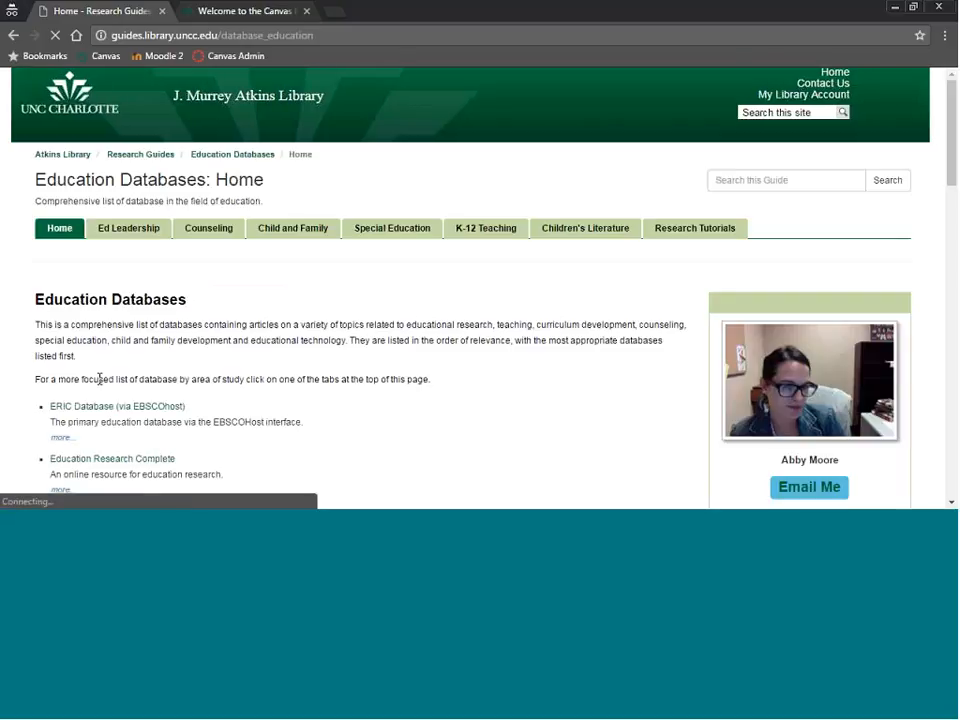
Return to the guides listed by subject and open the ADMN 8160: Educational Administration course guide under Education.
{"action": "left_click", "coordinate": [13, 35]}
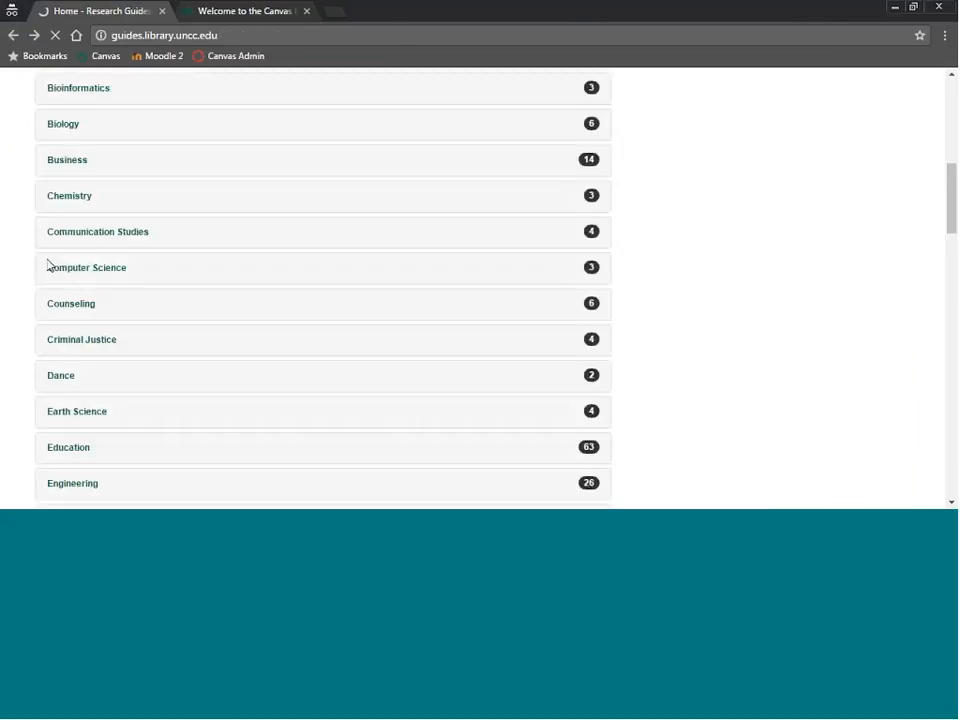
{"action": "left_click", "coordinate": [74, 449]}
{"action": "scroll", "coordinate": [190, 390], "scroll_direction": "down", "scroll_amount": 2}
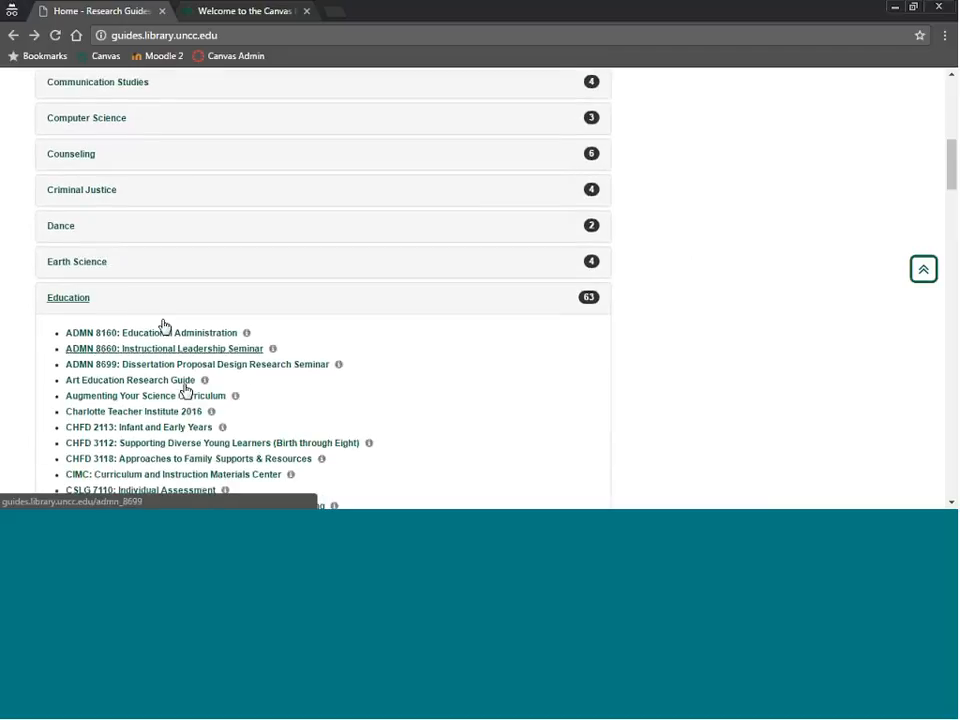
{"action": "left_click", "coordinate": [145, 340]}
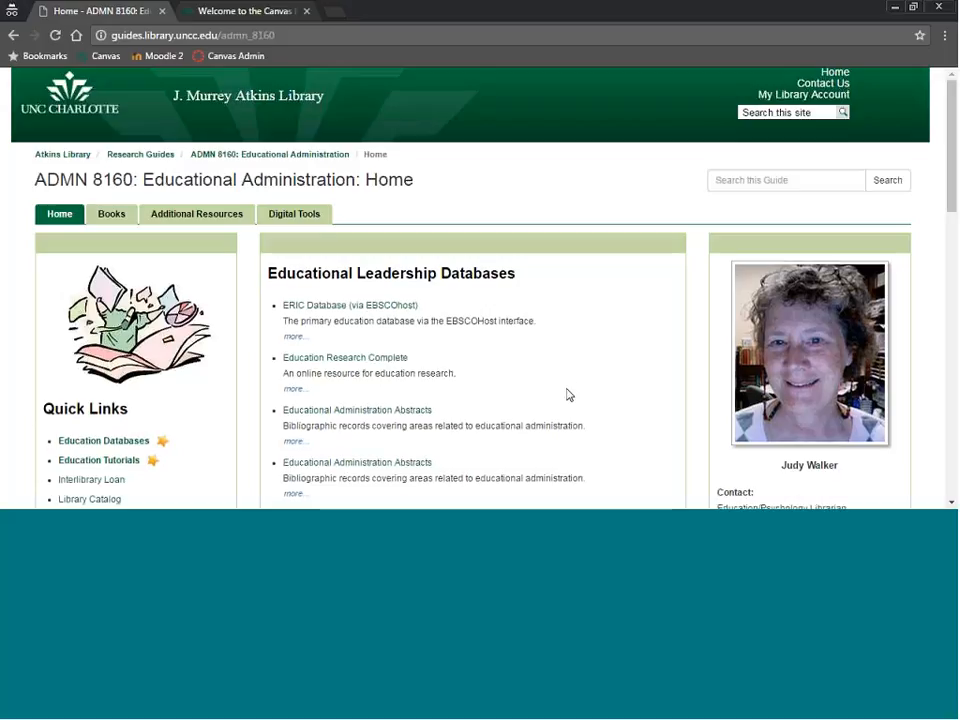
{"action": "scroll", "coordinate": [567, 395], "scroll_direction": "down", "scroll_amount": 1}
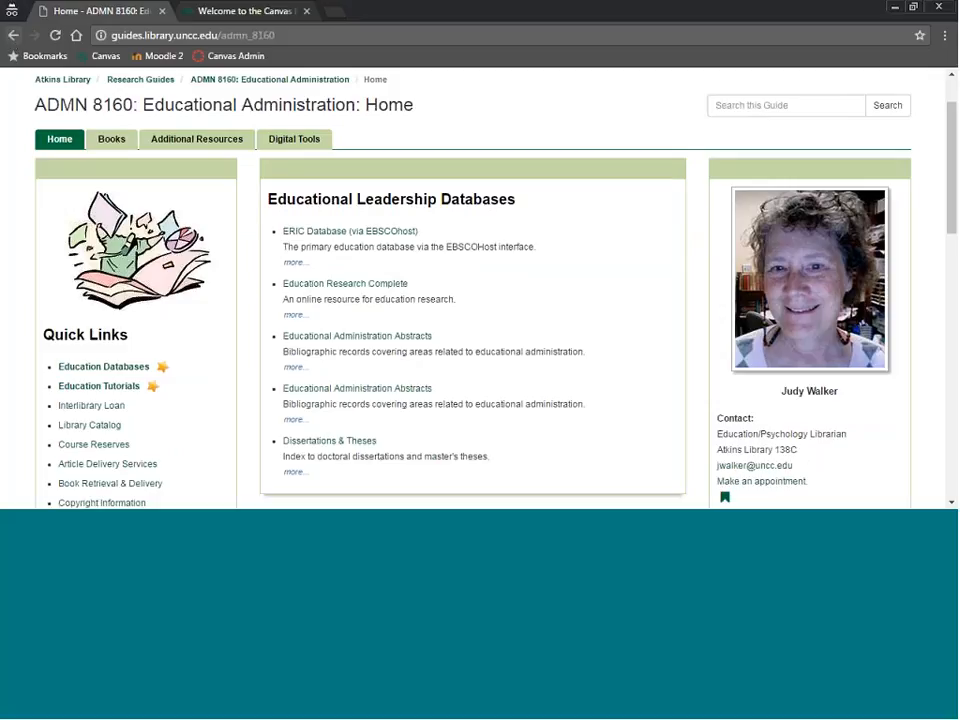
View the Books and Additional Resources pages of the ADMN 8160 guide, then return to the Research Guides home.
{"action": "left_click", "coordinate": [118, 143]}
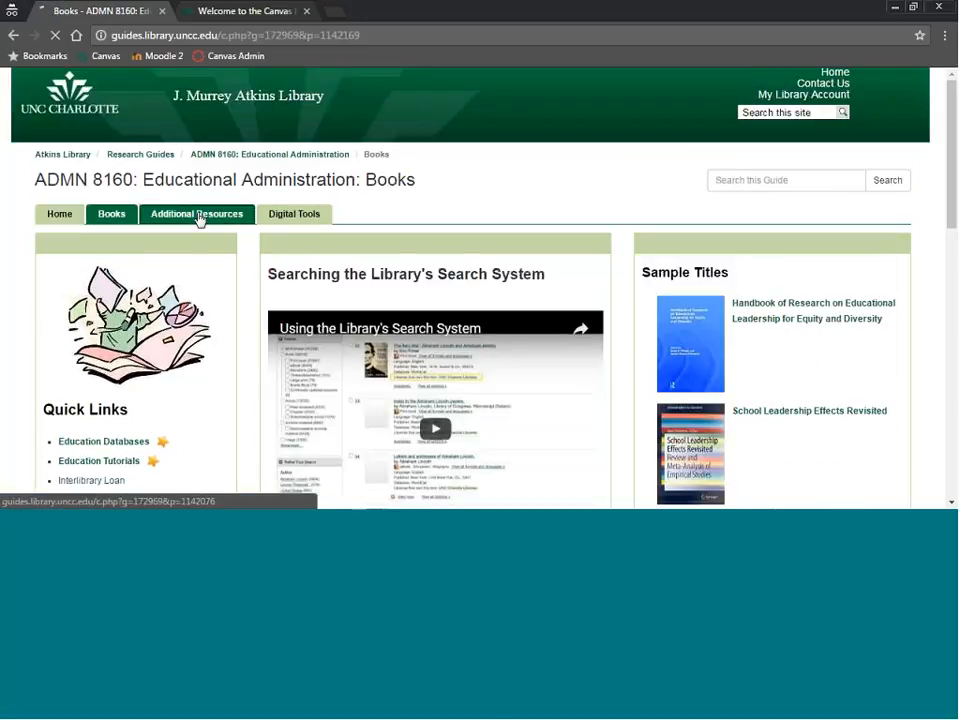
{"action": "left_click", "coordinate": [240, 218]}
{"action": "left_click", "coordinate": [50, 221]}
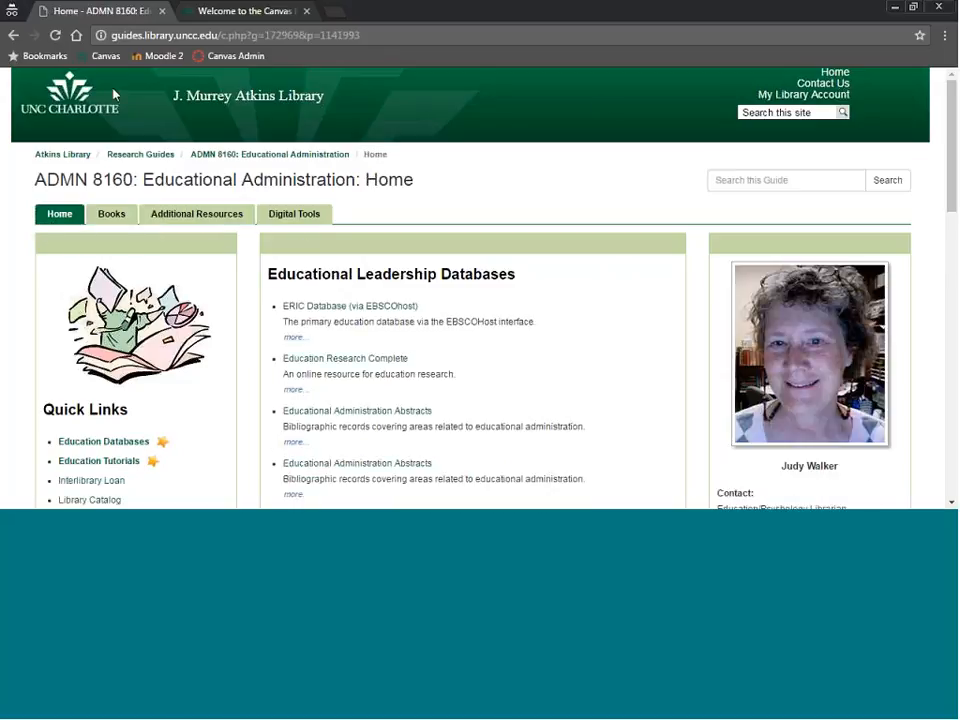
{"action": "left_click", "coordinate": [13, 36]}
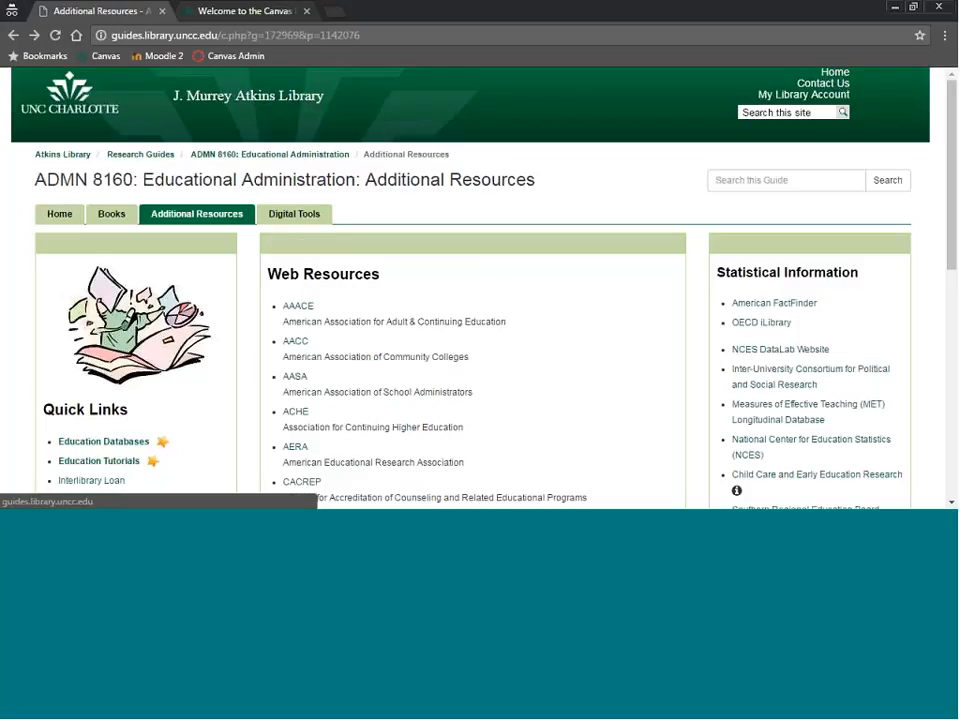
{"action": "left_click", "coordinate": [140, 154]}
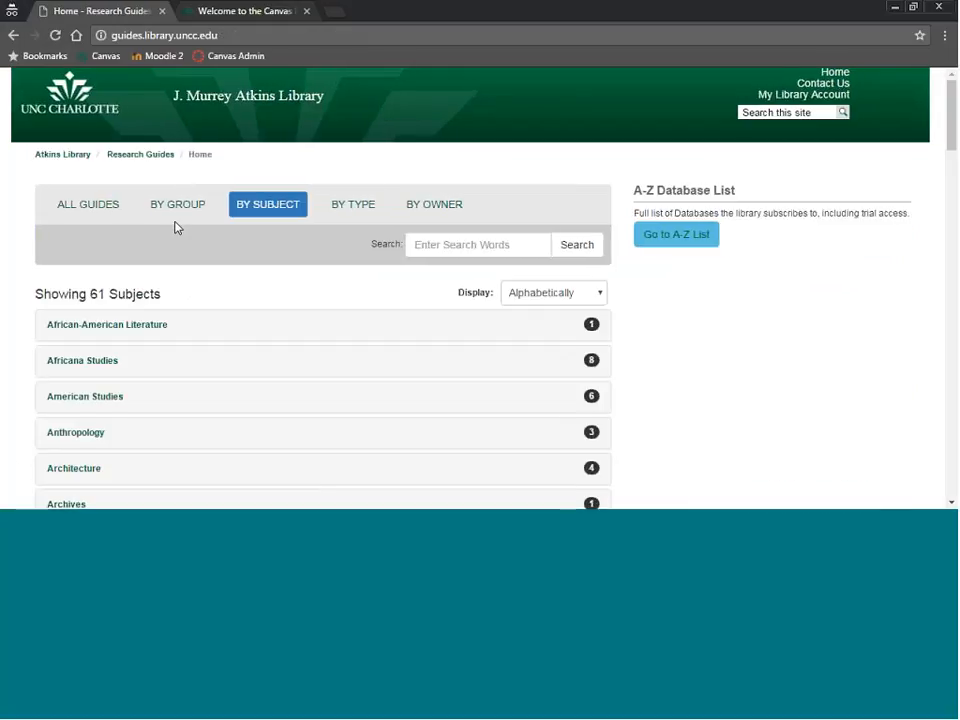
List the research guides by type, look through the General Purpose guides and collapse that group.
{"action": "scroll", "coordinate": [262, 163], "scroll_direction": "down", "scroll_amount": 1}
{"action": "left_click", "coordinate": [276, 134]}
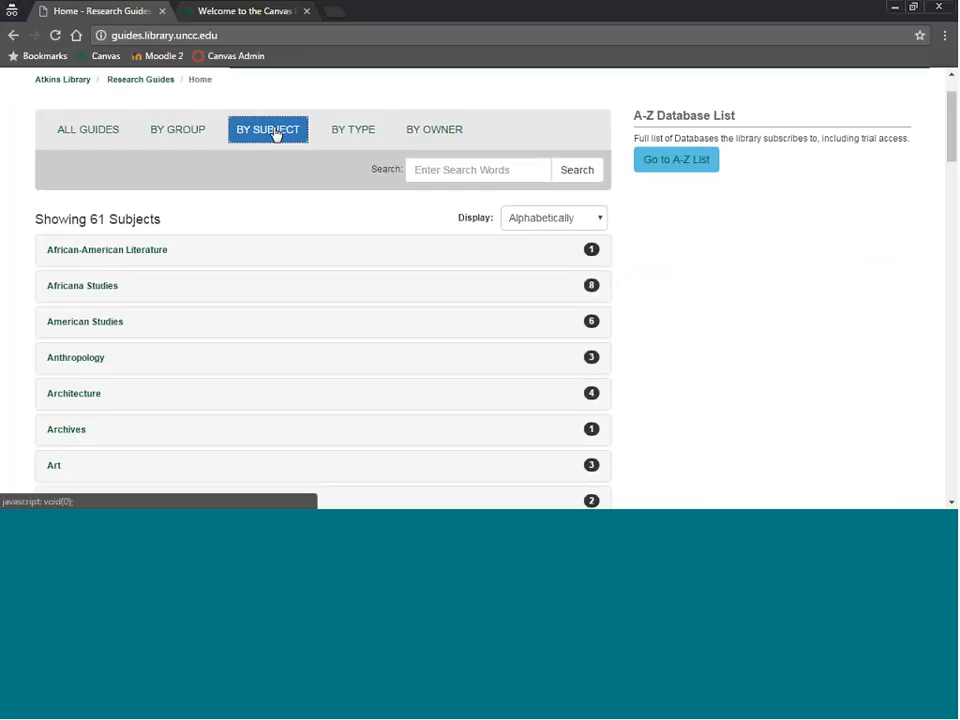
{"action": "left_click", "coordinate": [341, 138]}
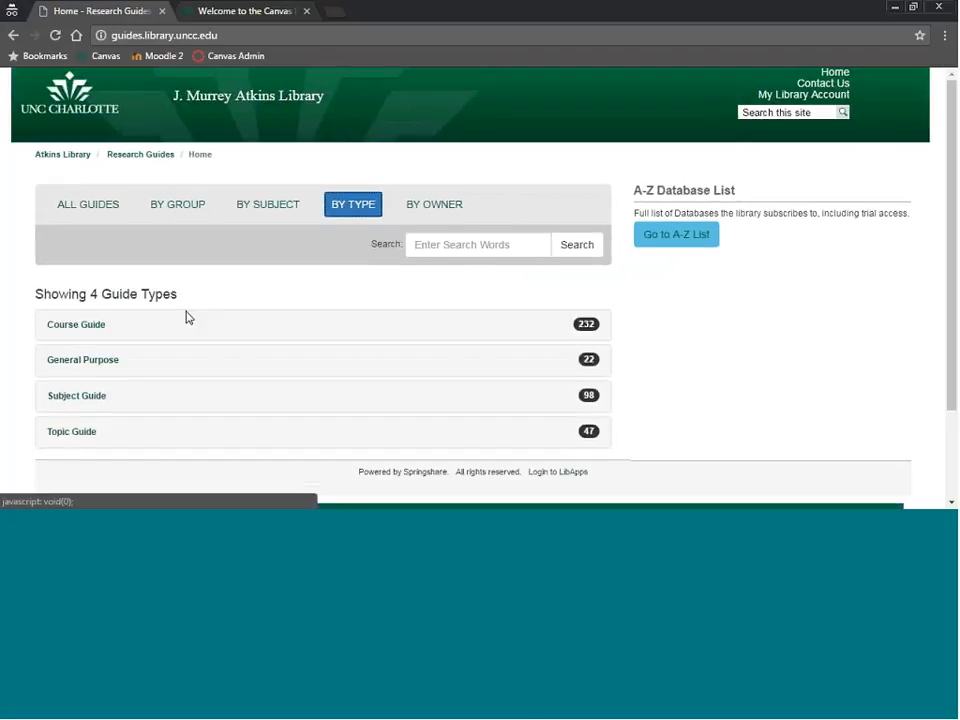
{"action": "scroll", "coordinate": [190, 310], "scroll_direction": "down", "scroll_amount": 2}
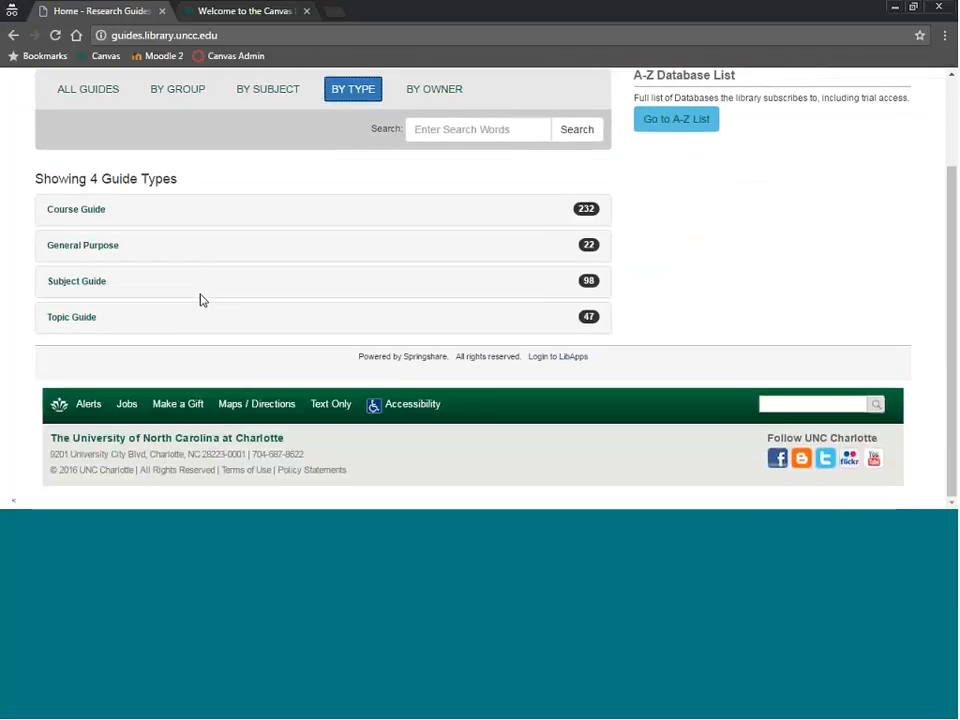
{"action": "left_click", "coordinate": [82, 248]}
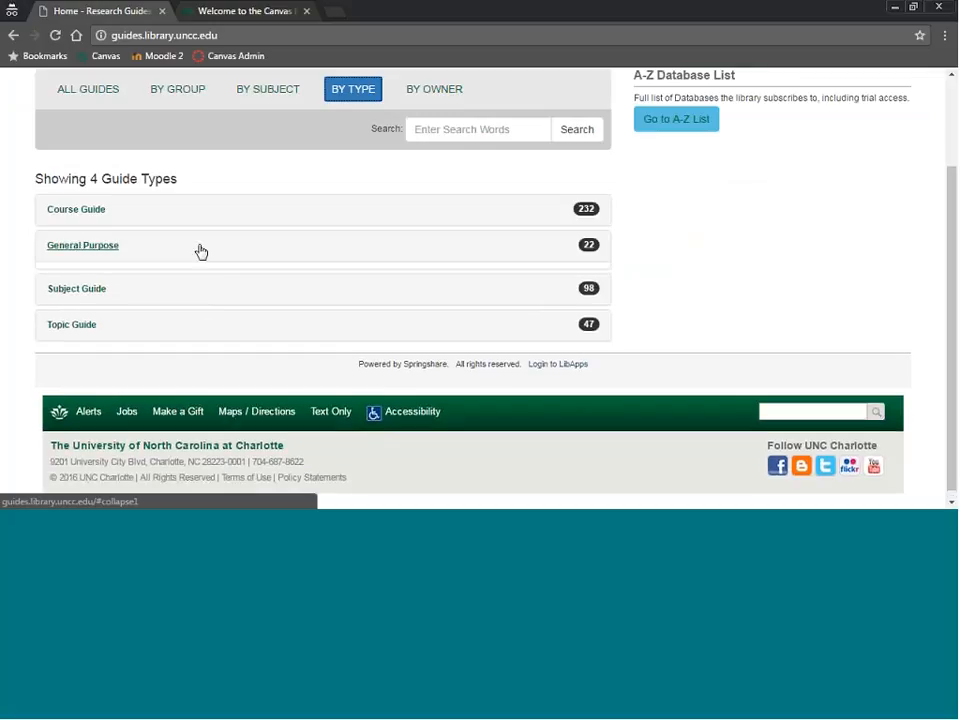
{"action": "scroll", "coordinate": [230, 265], "scroll_direction": "down", "scroll_amount": 3}
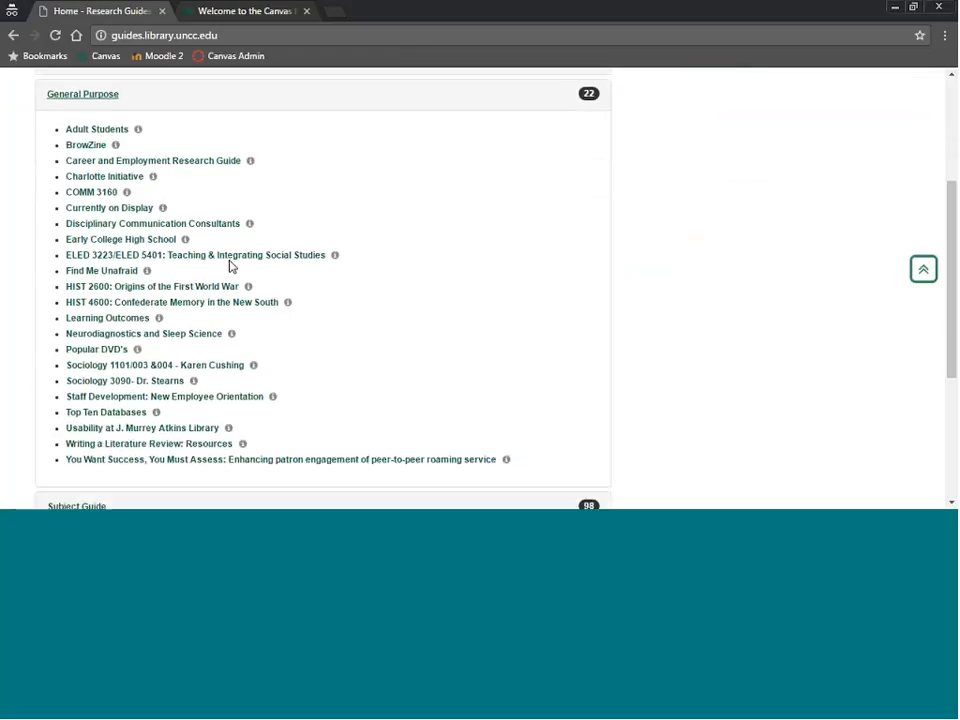
{"action": "scroll", "coordinate": [230, 265], "scroll_direction": "down", "scroll_amount": 2}
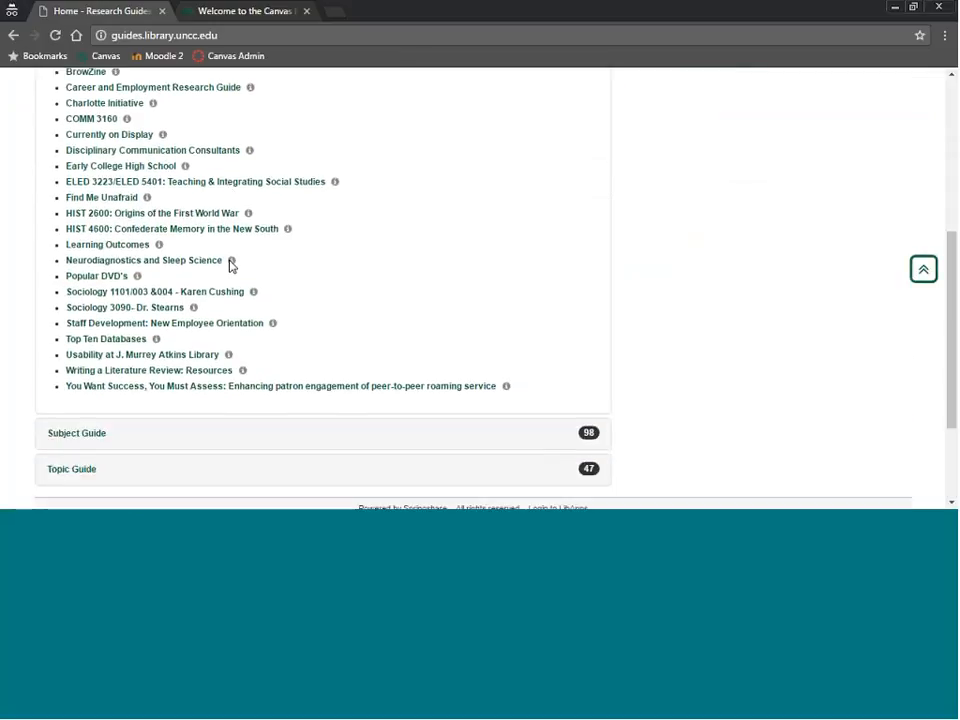
{"action": "left_click", "coordinate": [108, 345]}
{"action": "scroll", "coordinate": [385, 262], "scroll_direction": "up", "scroll_amount": 2}
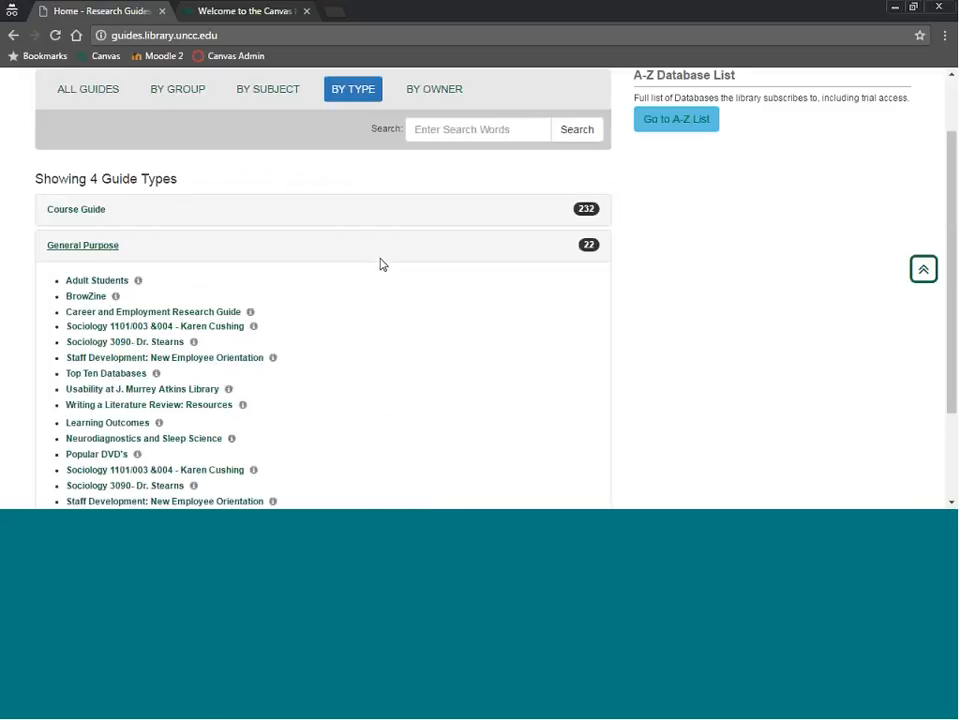
{"action": "left_click", "coordinate": [93, 256]}
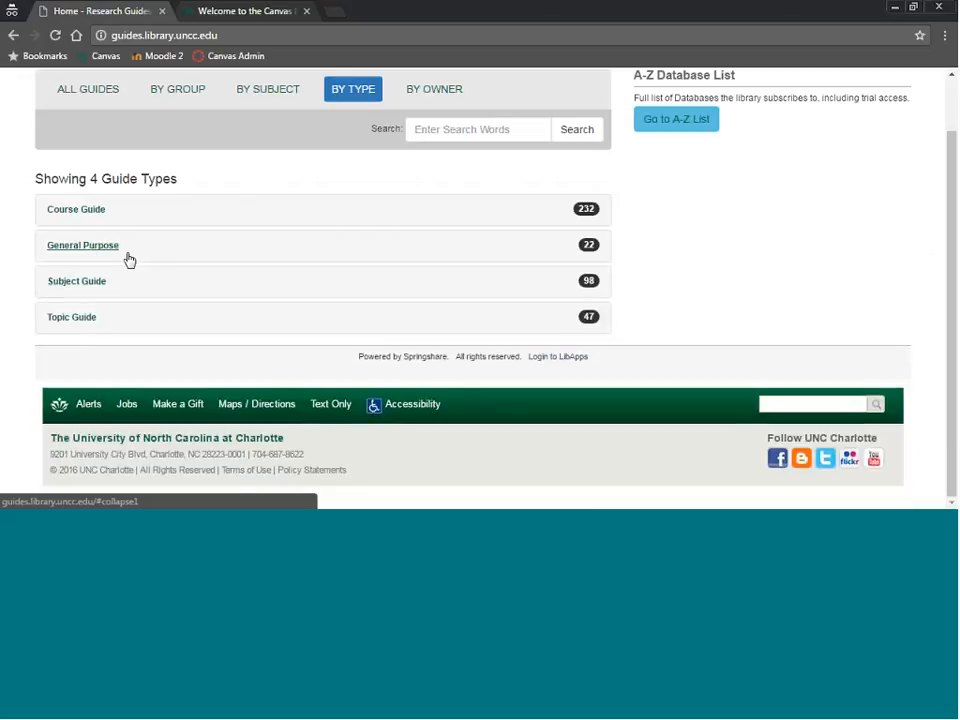
Expand the Topic Guide group, look through its guides and return to the Research Guides home.
{"action": "left_click", "coordinate": [74, 320]}
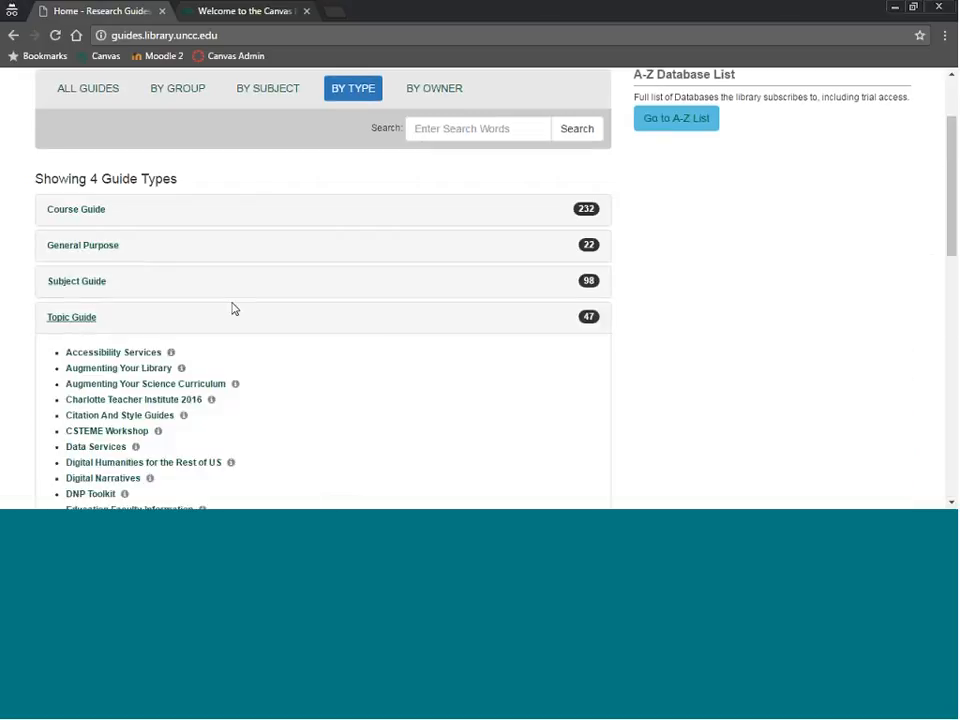
{"action": "scroll", "coordinate": [240, 320], "scroll_direction": "down", "scroll_amount": 2}
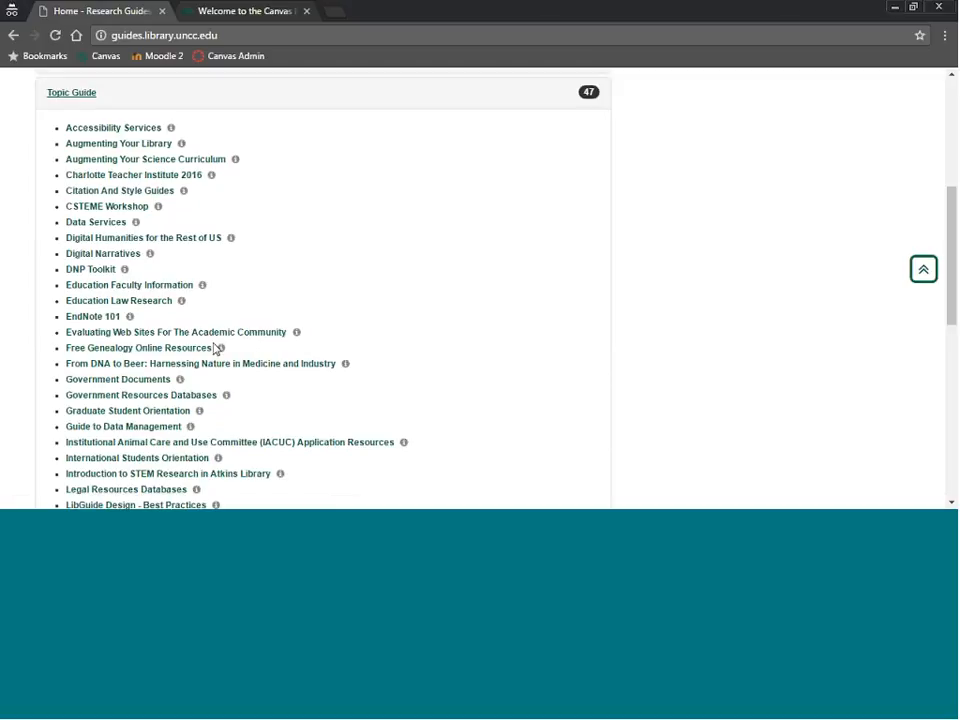
{"action": "scroll", "coordinate": [213, 345], "scroll_direction": "up", "scroll_amount": 3}
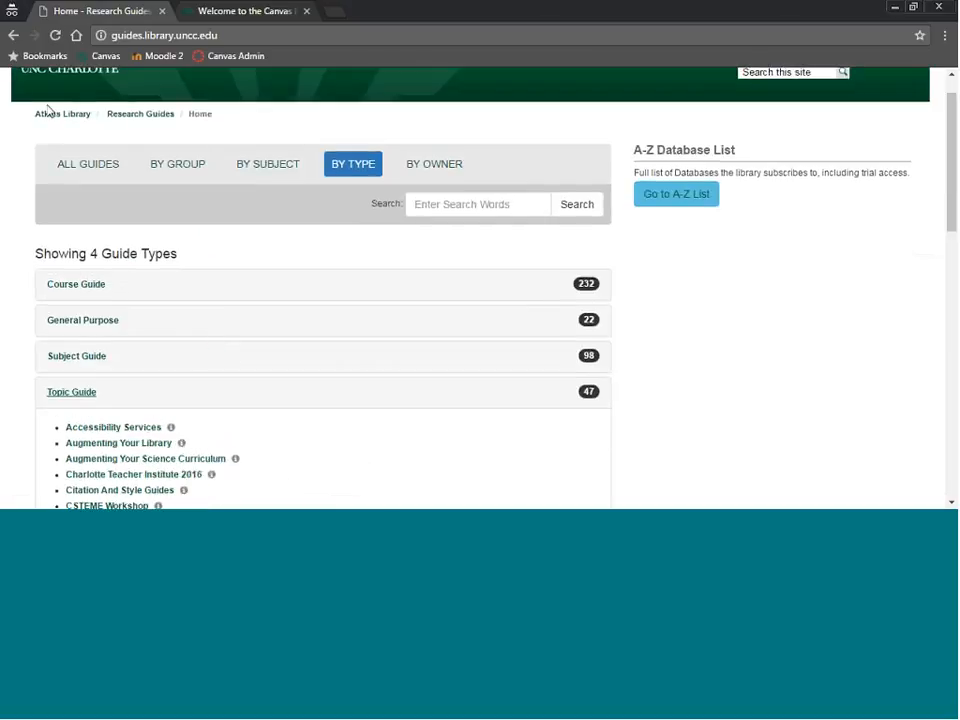
{"action": "left_click", "coordinate": [114, 119]}
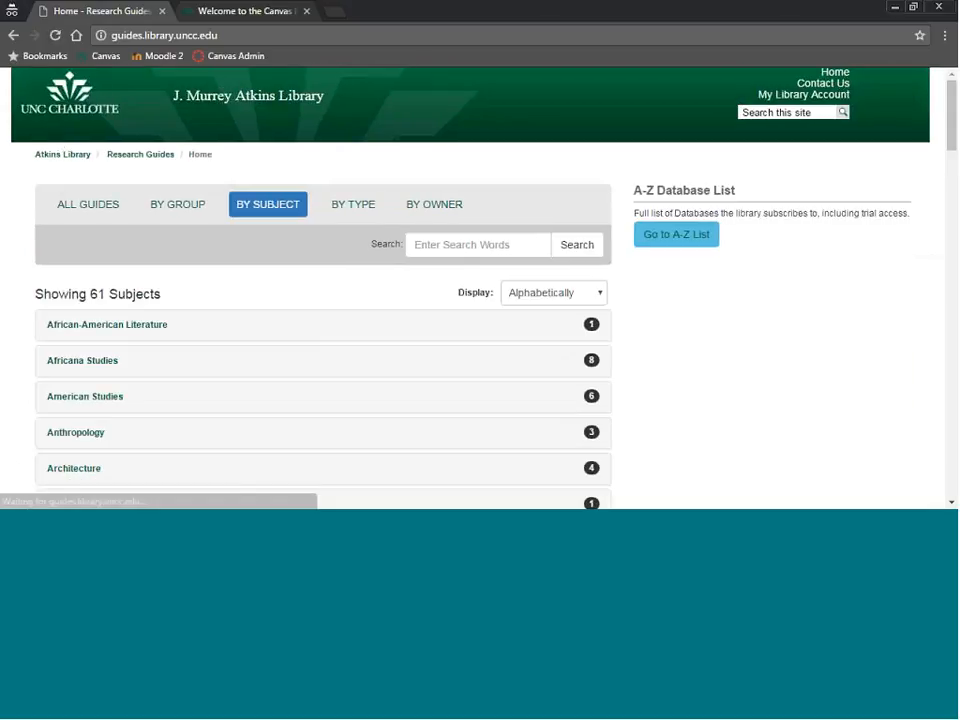
Browse the alphabetical list of subjects and expand Sociology to show its research guides.
{"action": "scroll", "coordinate": [159, 411], "scroll_direction": "down", "scroll_amount": 1}
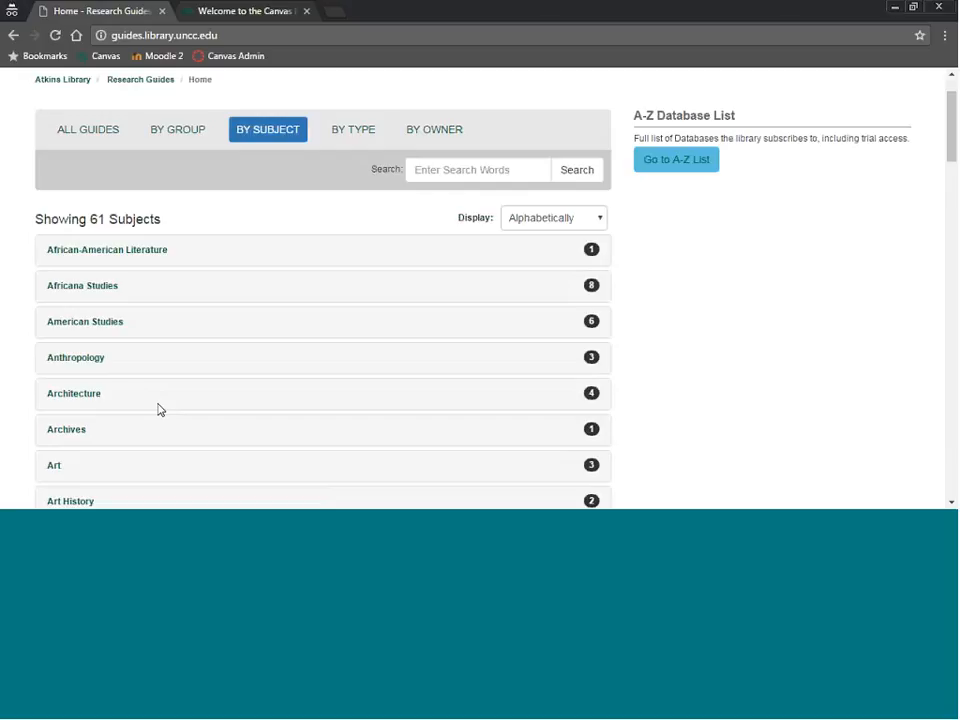
{"action": "scroll", "coordinate": [166, 373], "scroll_direction": "down", "scroll_amount": 10}
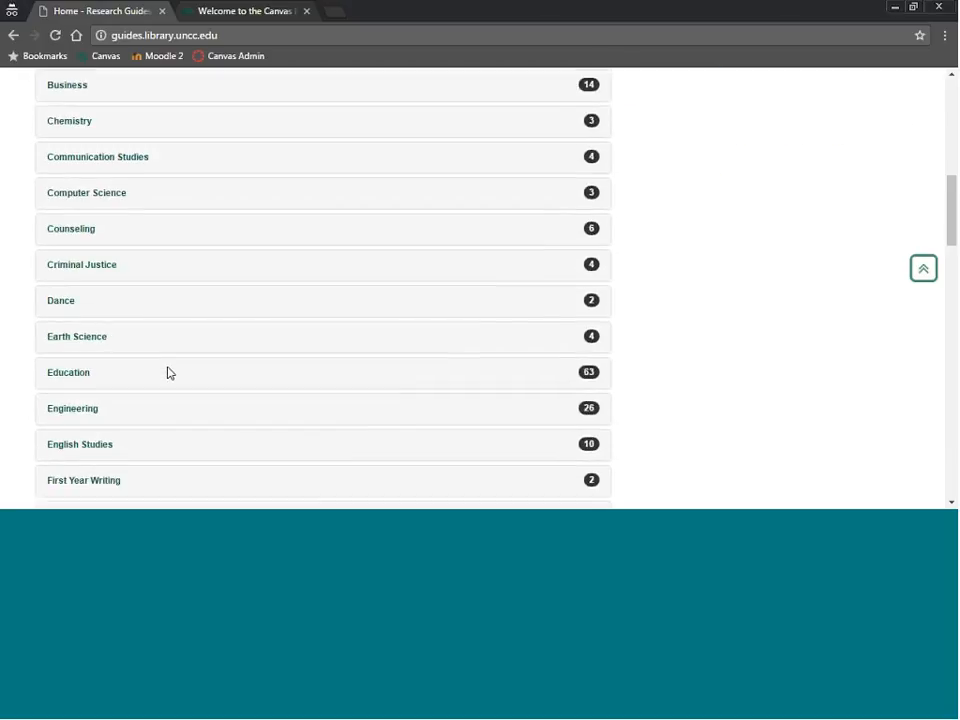
{"action": "scroll", "coordinate": [170, 374], "scroll_direction": "down", "scroll_amount": 3}
{"action": "scroll", "coordinate": [168, 373], "scroll_direction": "down", "scroll_amount": 2}
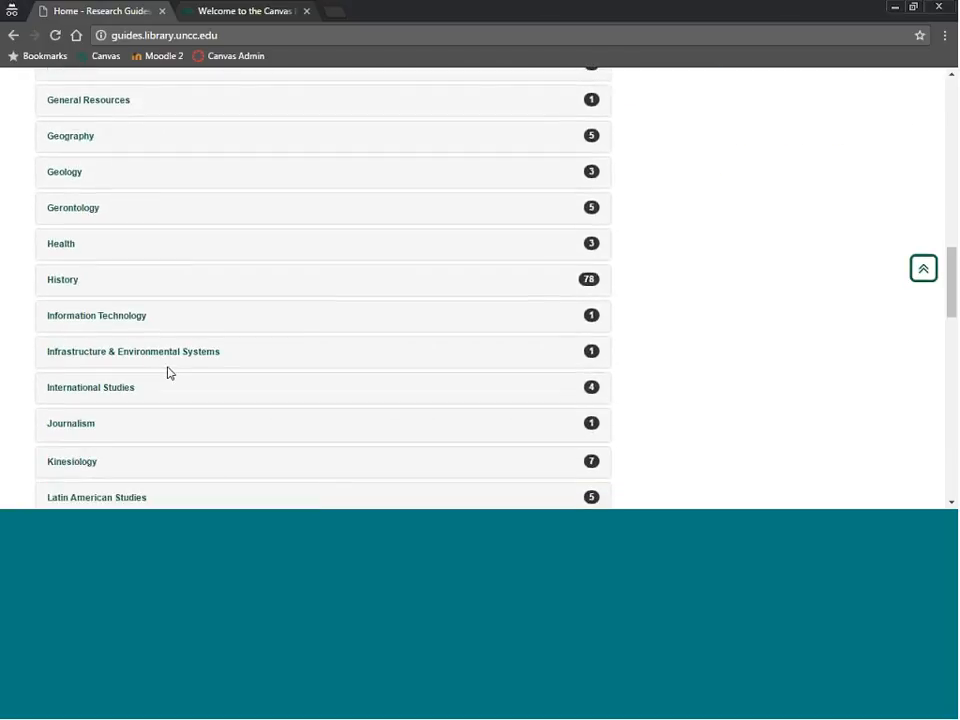
{"action": "scroll", "coordinate": [168, 373], "scroll_direction": "down", "scroll_amount": 6}
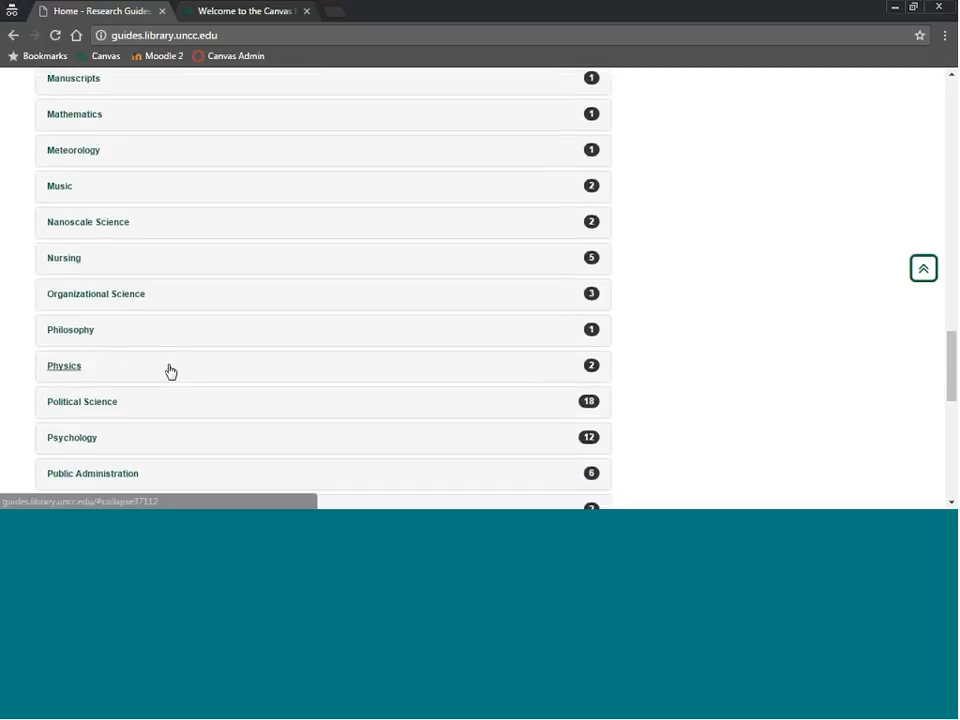
{"action": "scroll", "coordinate": [170, 370], "scroll_direction": "down", "scroll_amount": 3}
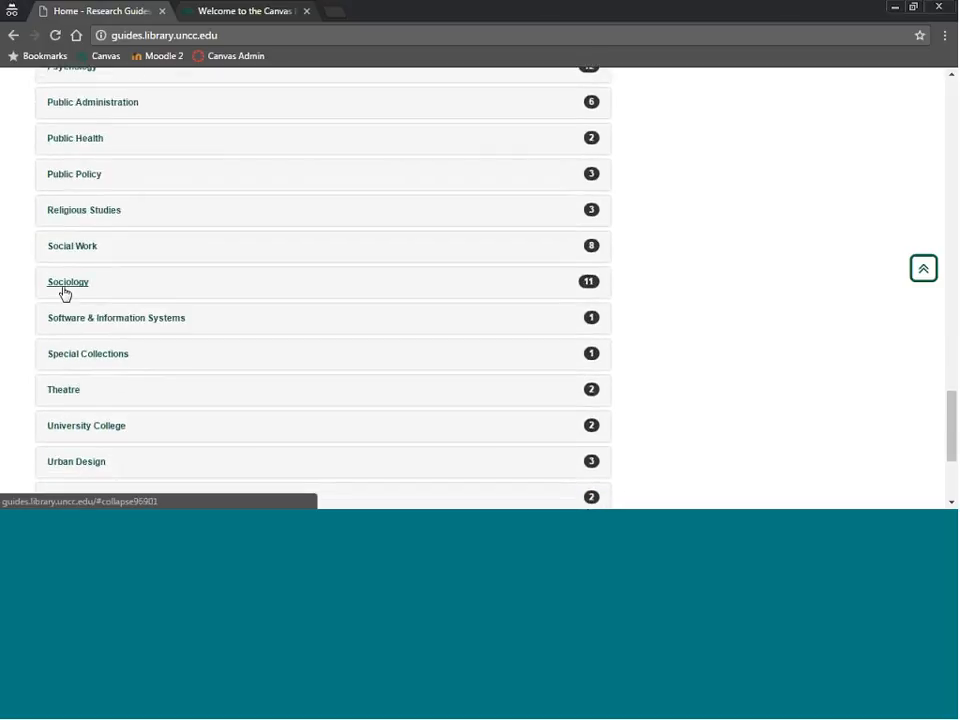
{"action": "left_click", "coordinate": [64, 291]}
{"action": "scroll", "coordinate": [200, 303], "scroll_direction": "down", "scroll_amount": 1}
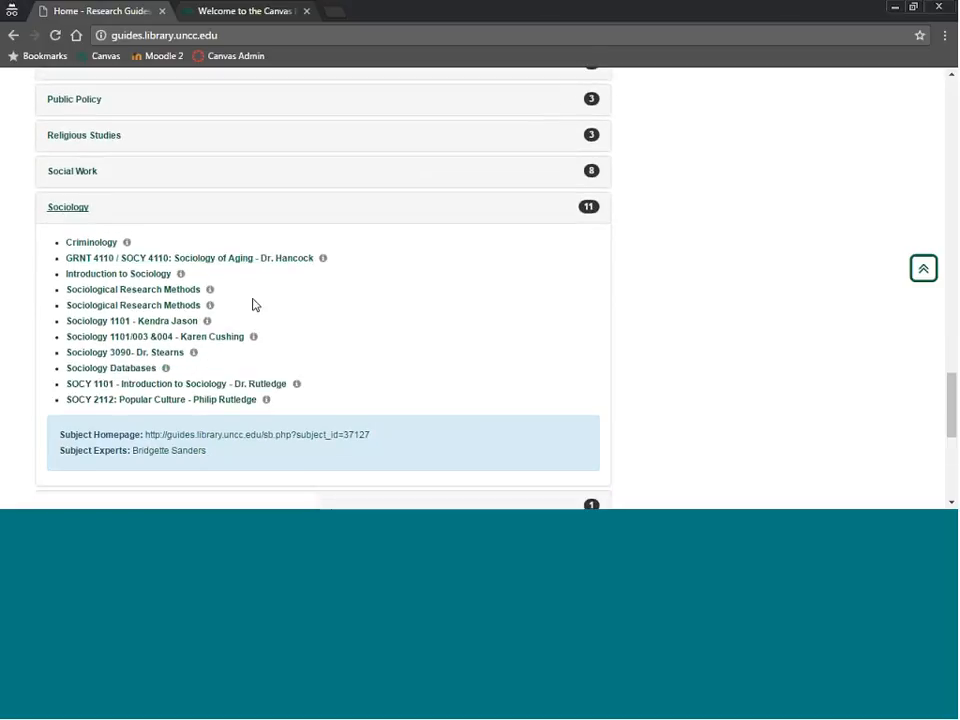
Open the first Sociological Research Methods guide, look over its Welcome page and return to the library home page.
{"action": "left_click", "coordinate": [107, 291]}
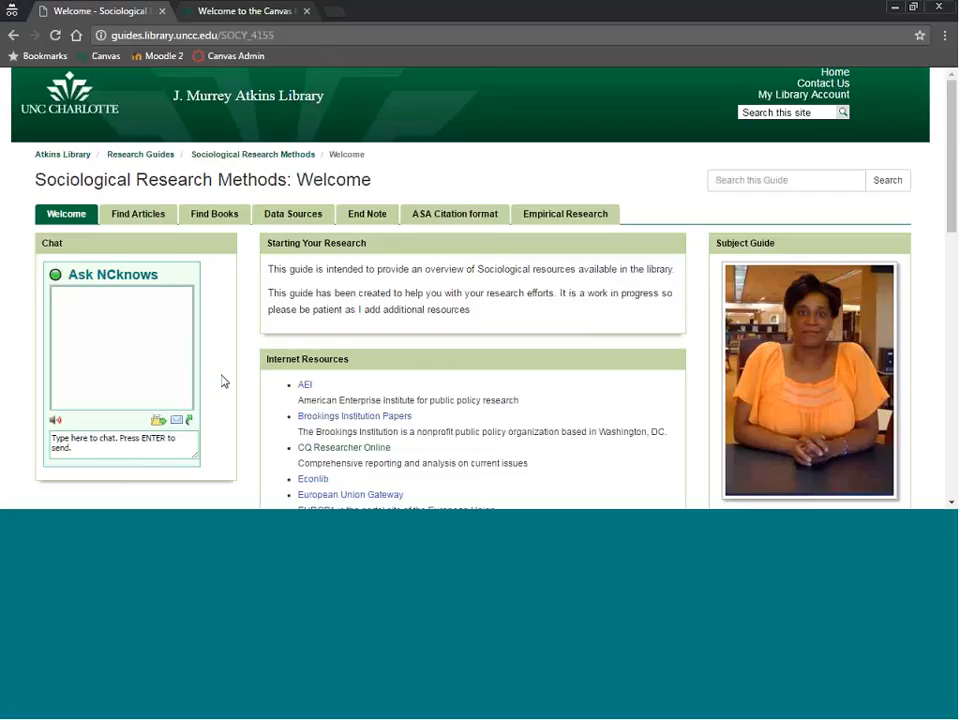
{"action": "scroll", "coordinate": [208, 454], "scroll_direction": "down", "scroll_amount": 1}
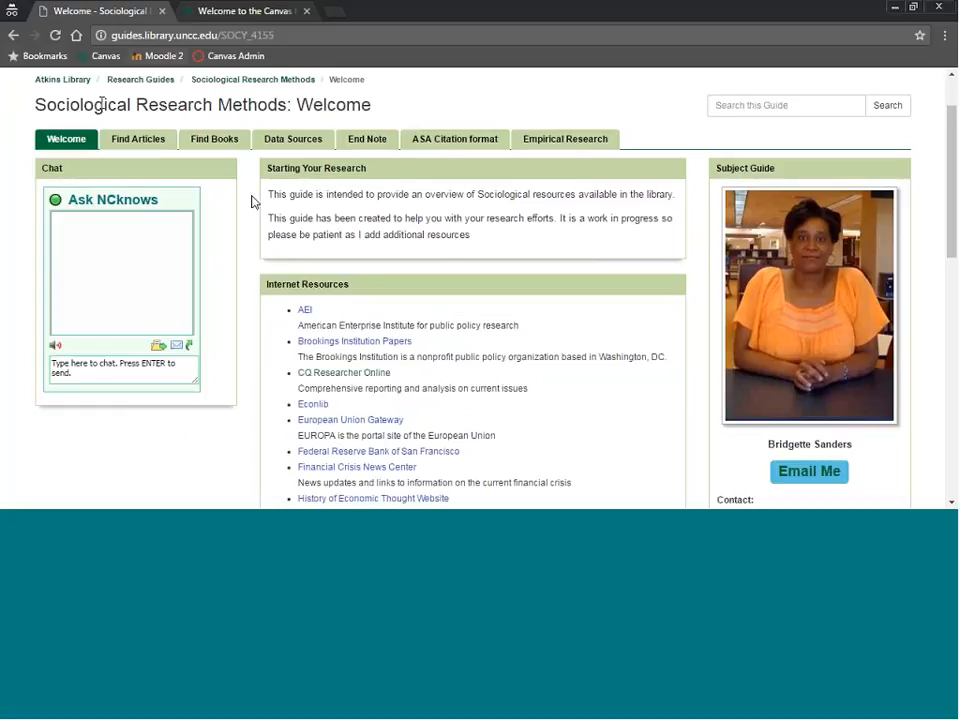
{"action": "left_click", "coordinate": [55, 84]}
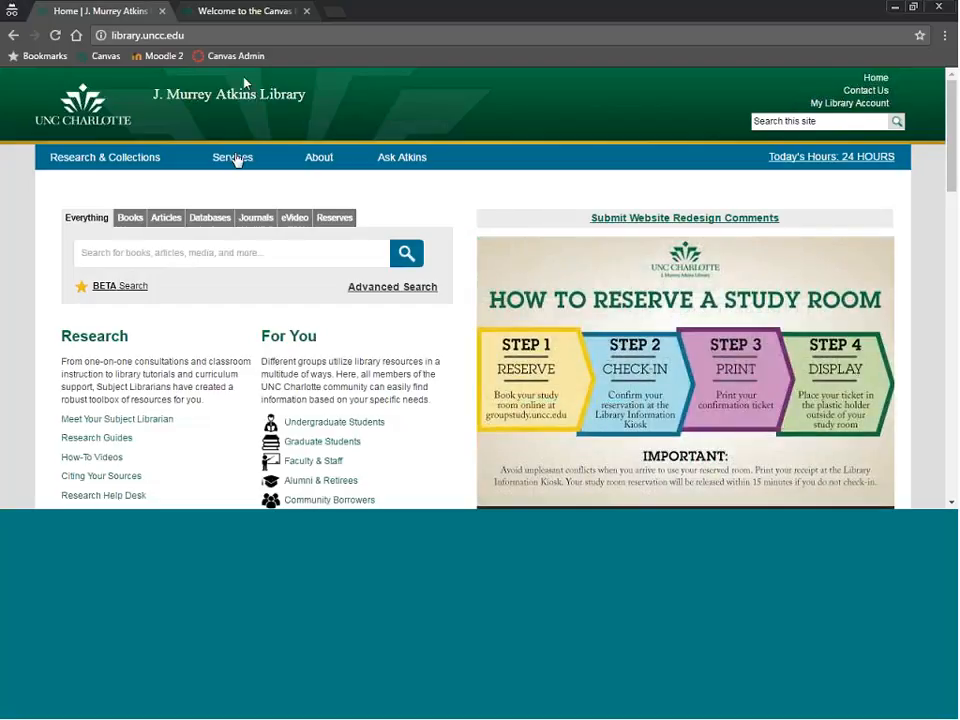
Switch to the Canvas information page, access the courses and open the sandbox course from the dashboard.
{"action": "left_click", "coordinate": [245, 14]}
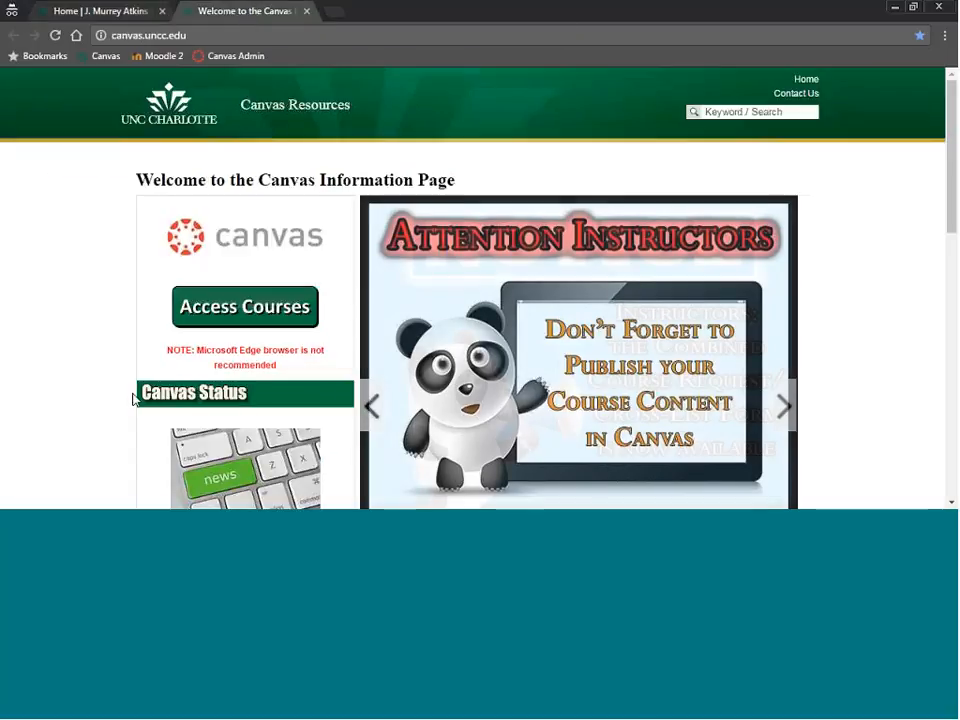
{"action": "left_click", "coordinate": [232, 311]}
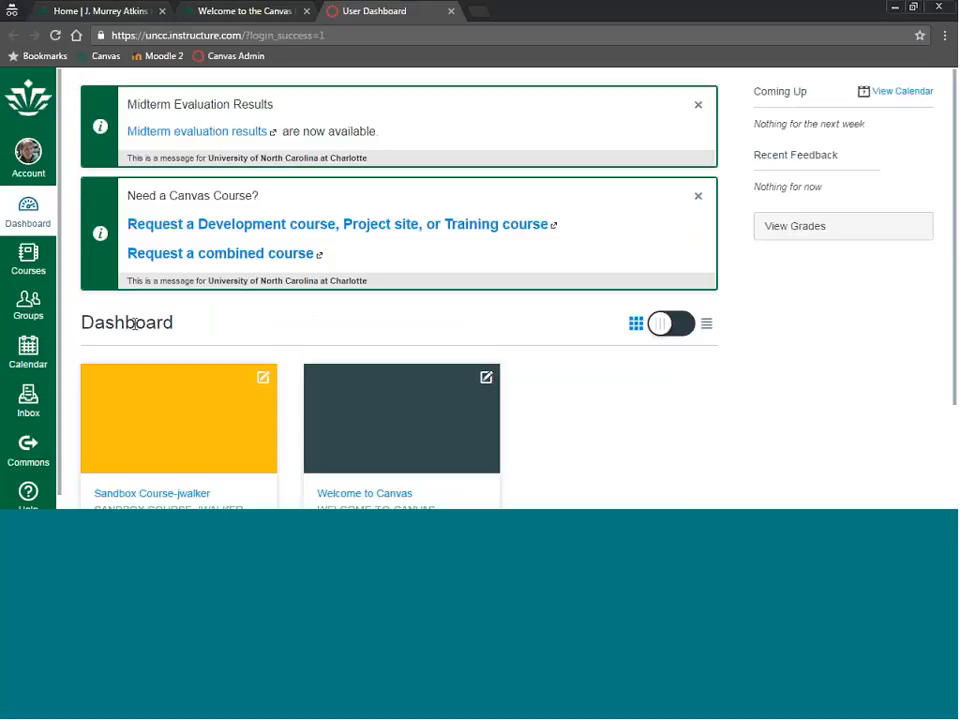
{"action": "scroll", "coordinate": [135, 324], "scroll_direction": "down", "scroll_amount": 1}
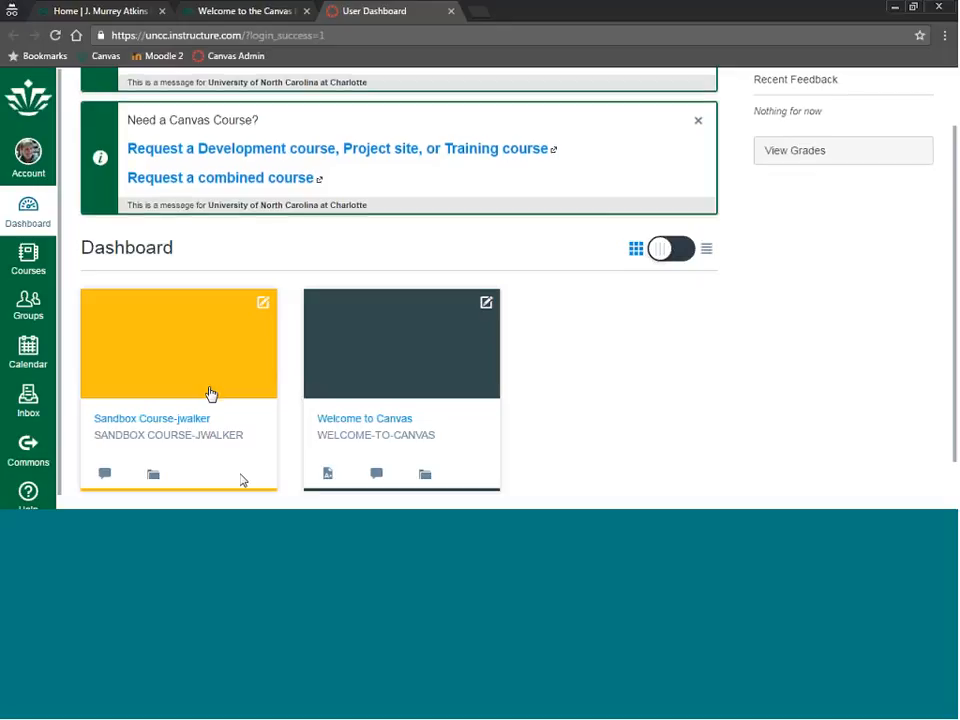
{"action": "scroll", "coordinate": [242, 470], "scroll_direction": "down", "scroll_amount": 1}
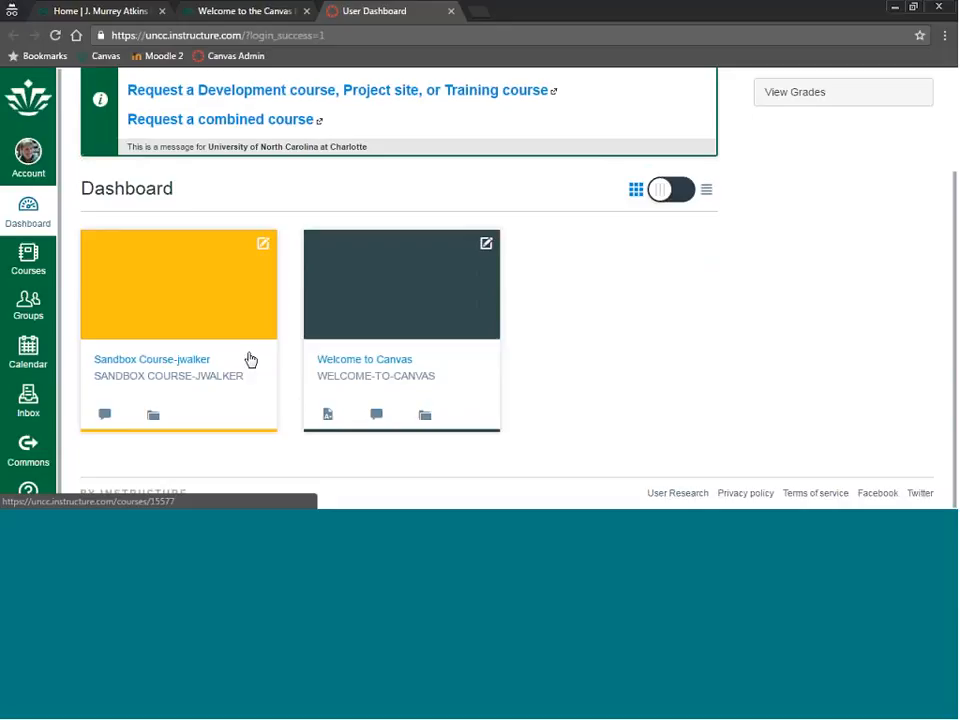
{"action": "left_click", "coordinate": [174, 364]}
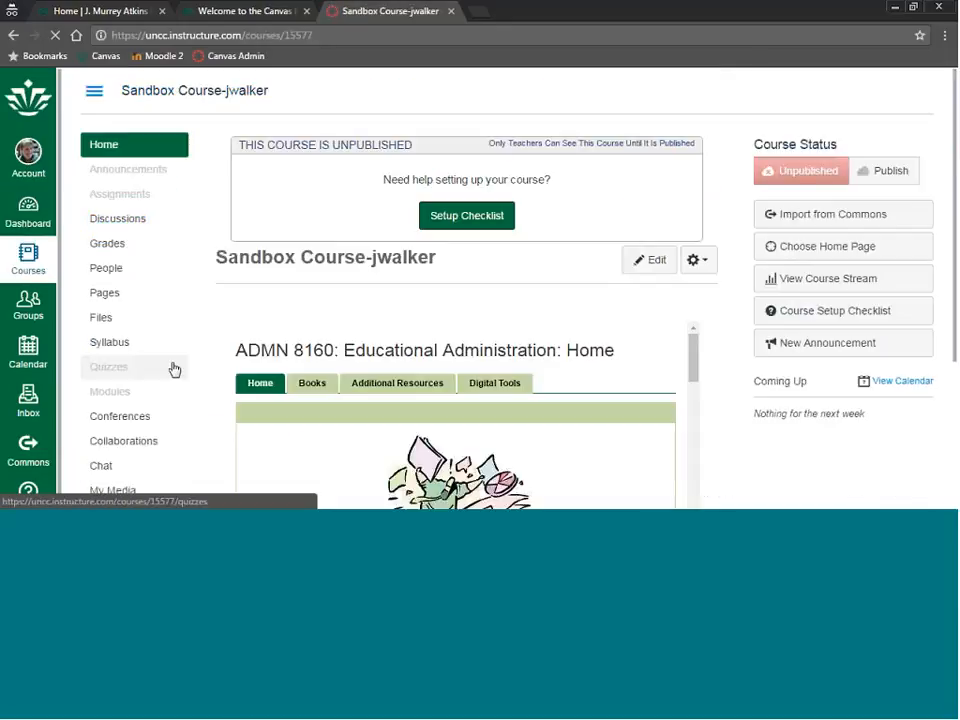
Open the sandbox course's Modules and add a module named Library Research.
{"action": "left_click", "coordinate": [695, 263]}
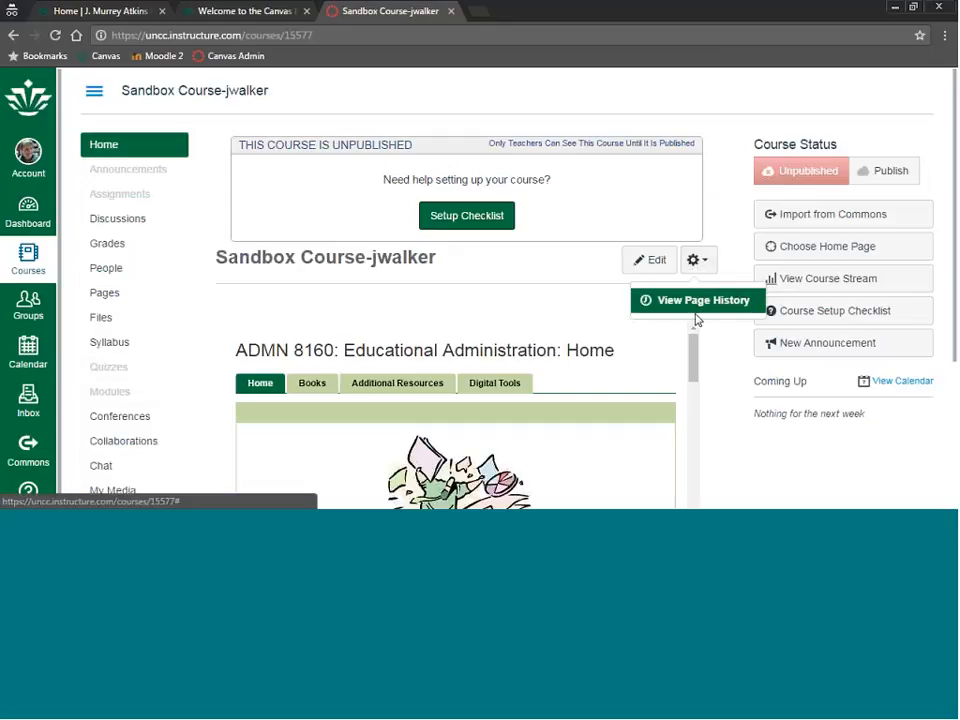
{"action": "left_click", "coordinate": [104, 292]}
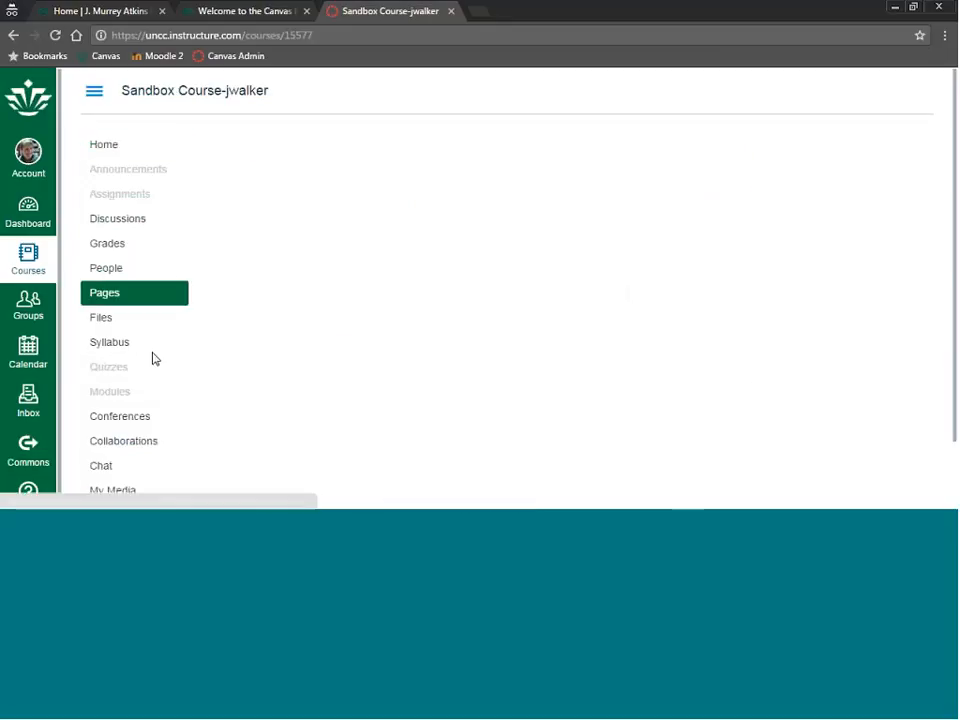
{"action": "left_click", "coordinate": [111, 397]}
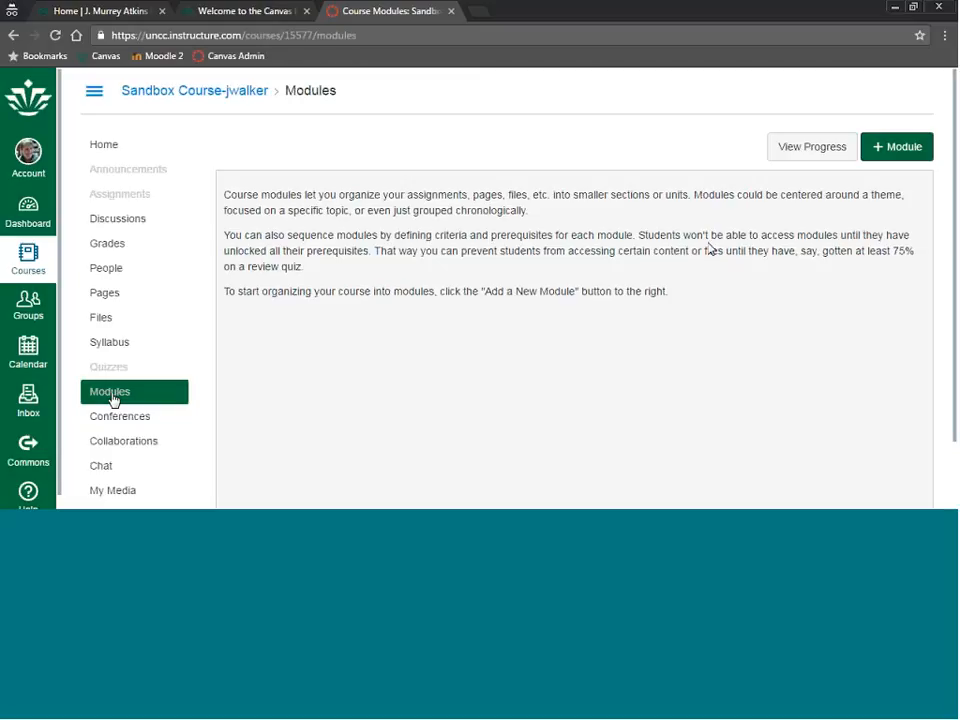
{"action": "left_click", "coordinate": [906, 150]}
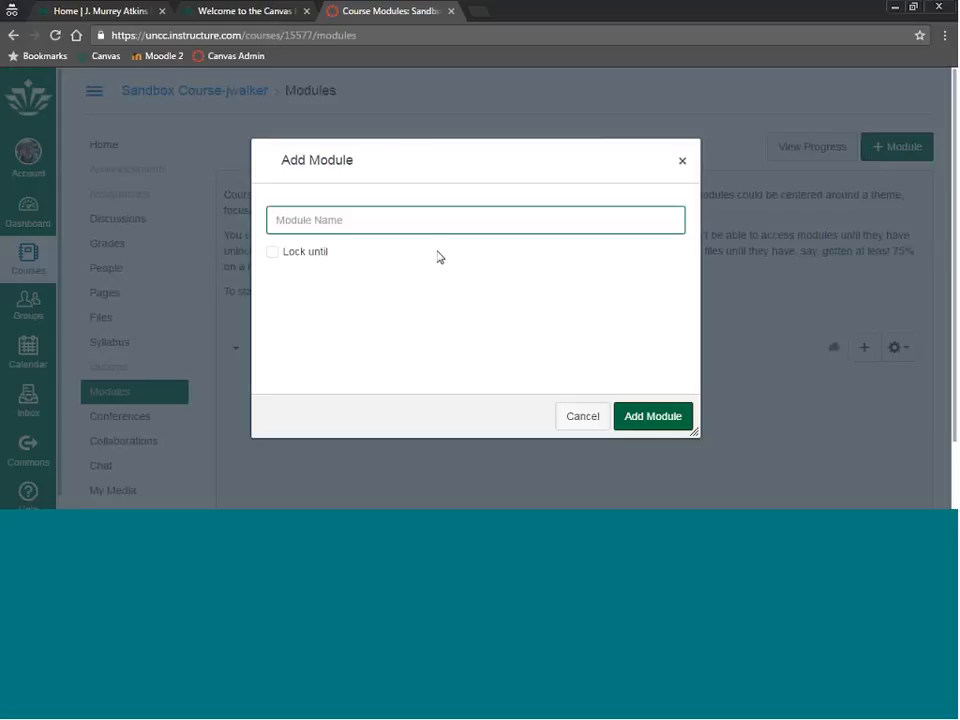
{"action": "type", "text": "Library Research"}
{"action": "left_click", "coordinate": [634, 428]}
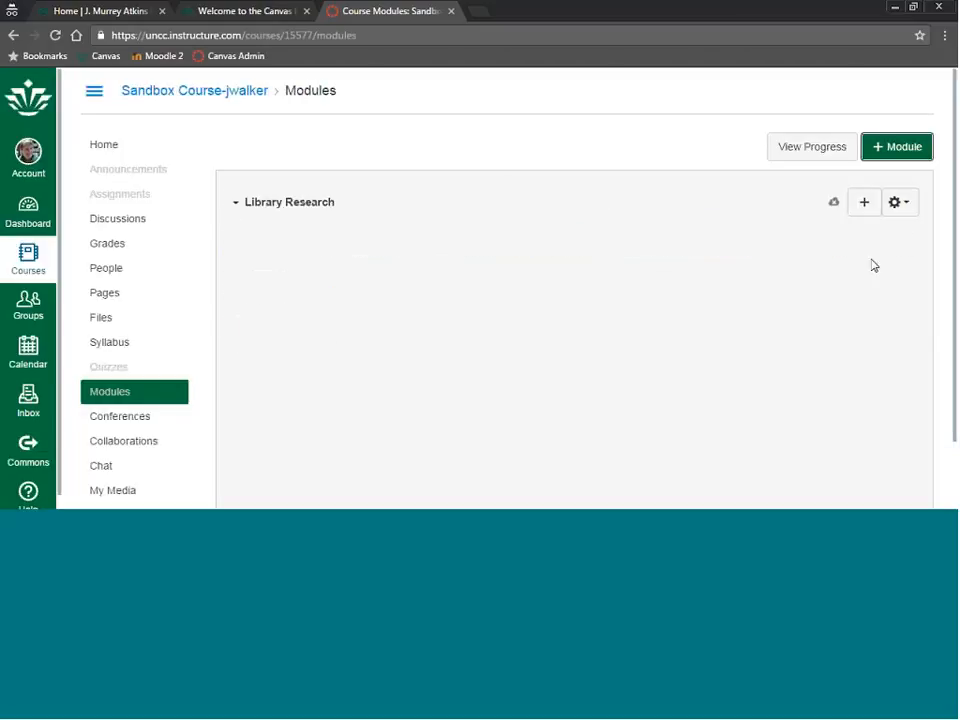
Start adding an External Tool item to the Library Research module and choose LibApps Library Content as the tool.
{"action": "left_click", "coordinate": [866, 204]}
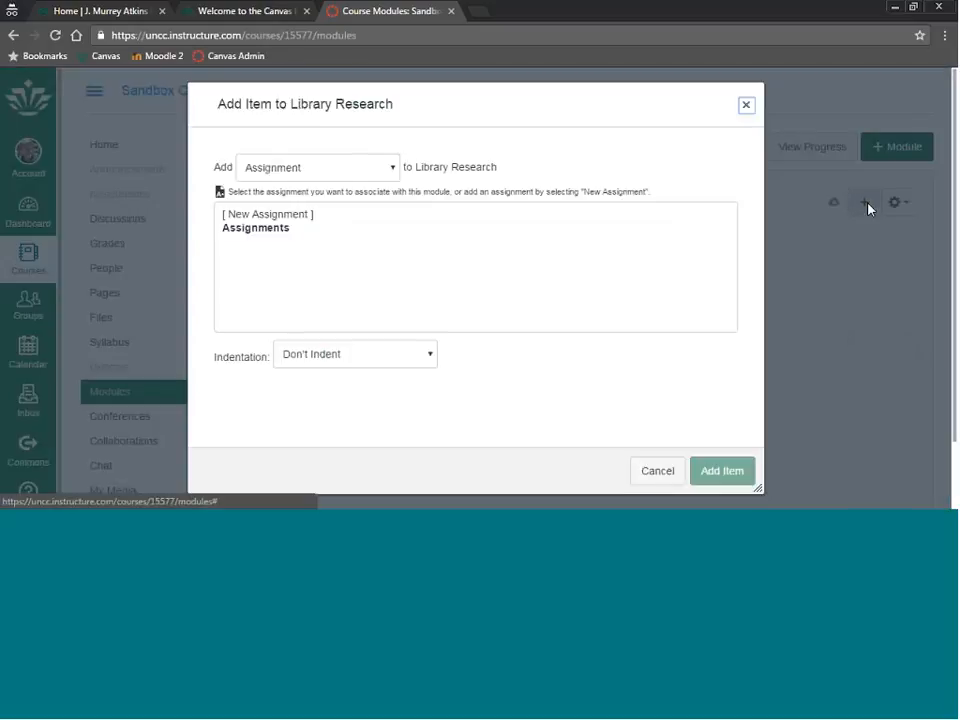
{"action": "left_click", "coordinate": [347, 172]}
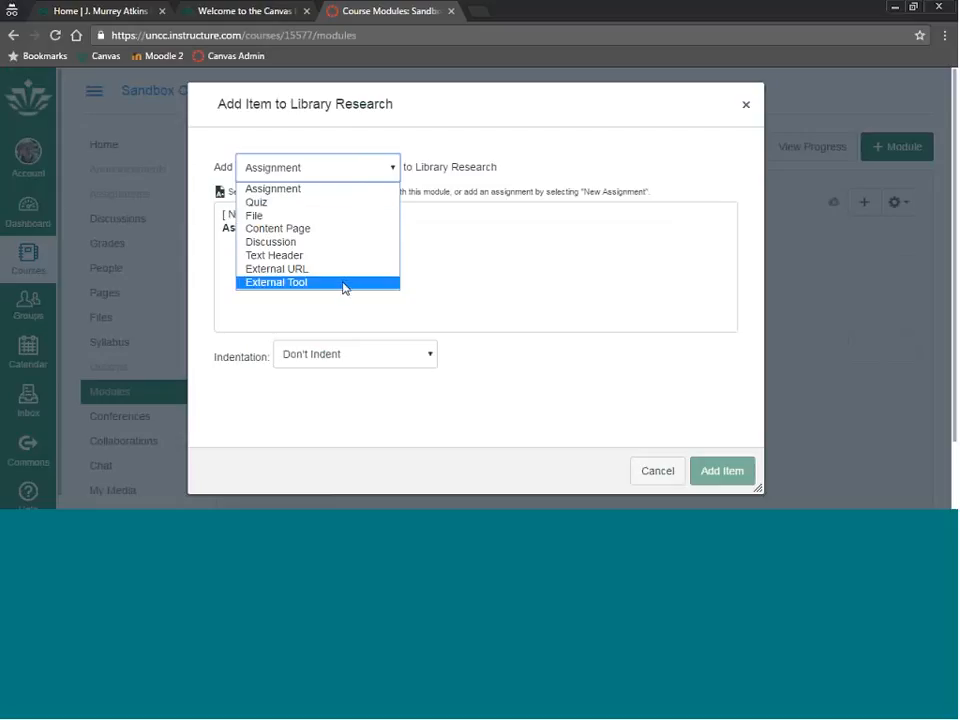
{"action": "key", "text": "Escape"}
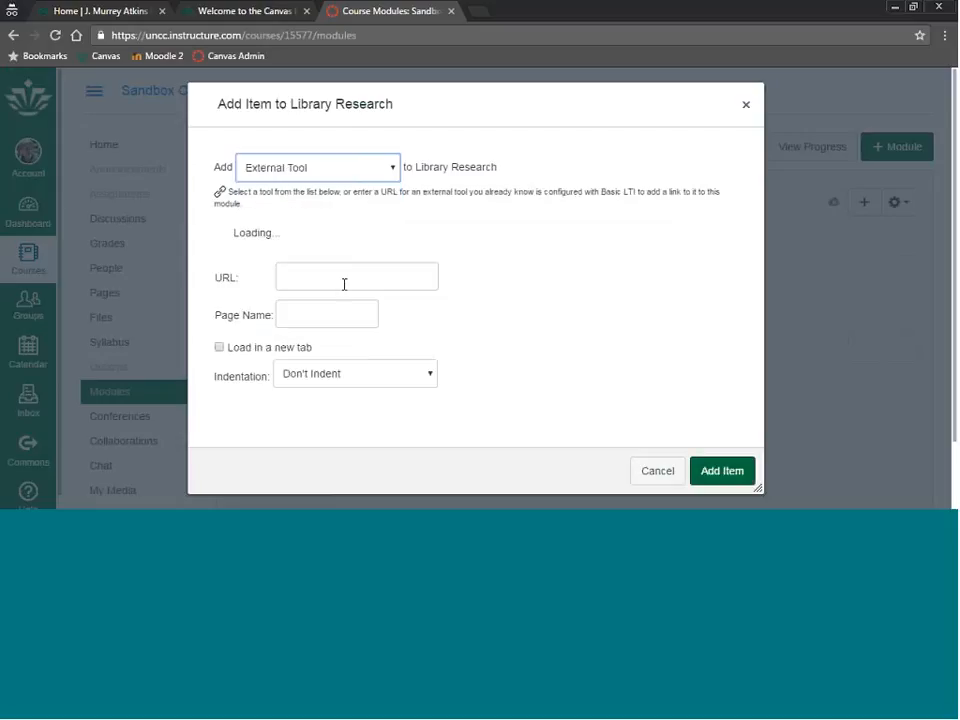
{"action": "scroll", "coordinate": [482, 291], "scroll_direction": "down", "scroll_amount": 1}
{"action": "scroll", "coordinate": [483, 292], "scroll_direction": "down", "scroll_amount": 1}
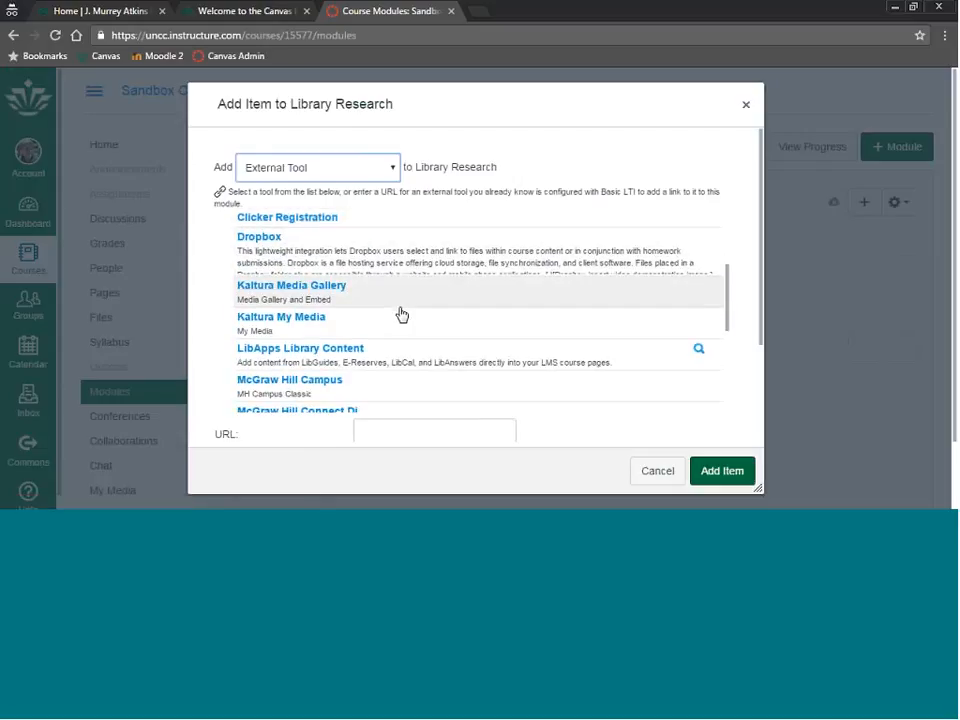
{"action": "scroll", "coordinate": [400, 315], "scroll_direction": "down", "scroll_amount": 1}
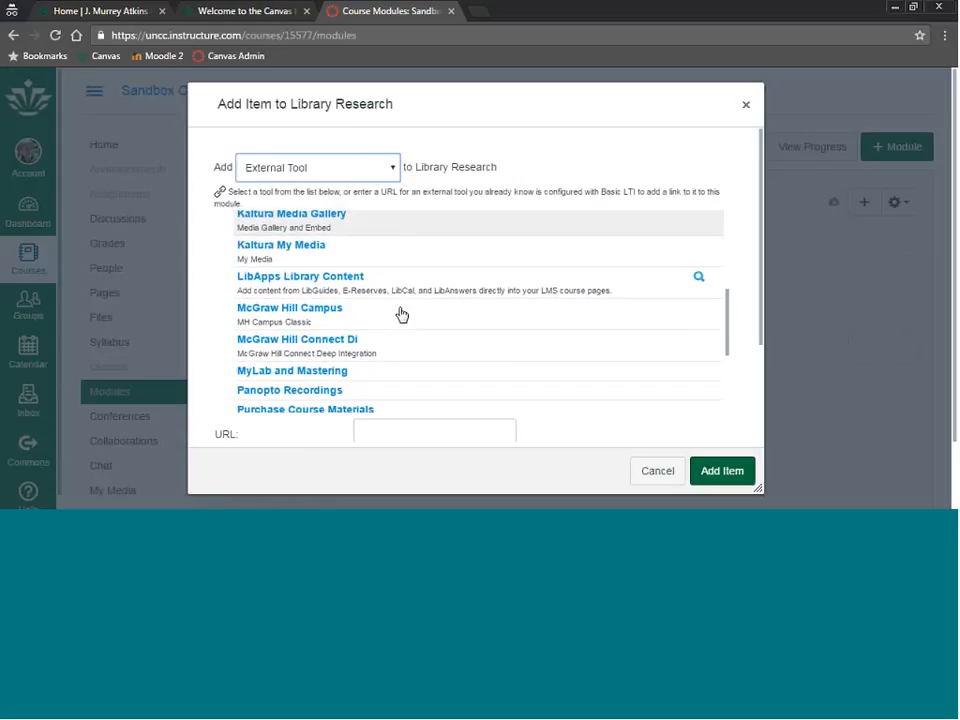
{"action": "left_click", "coordinate": [346, 286]}
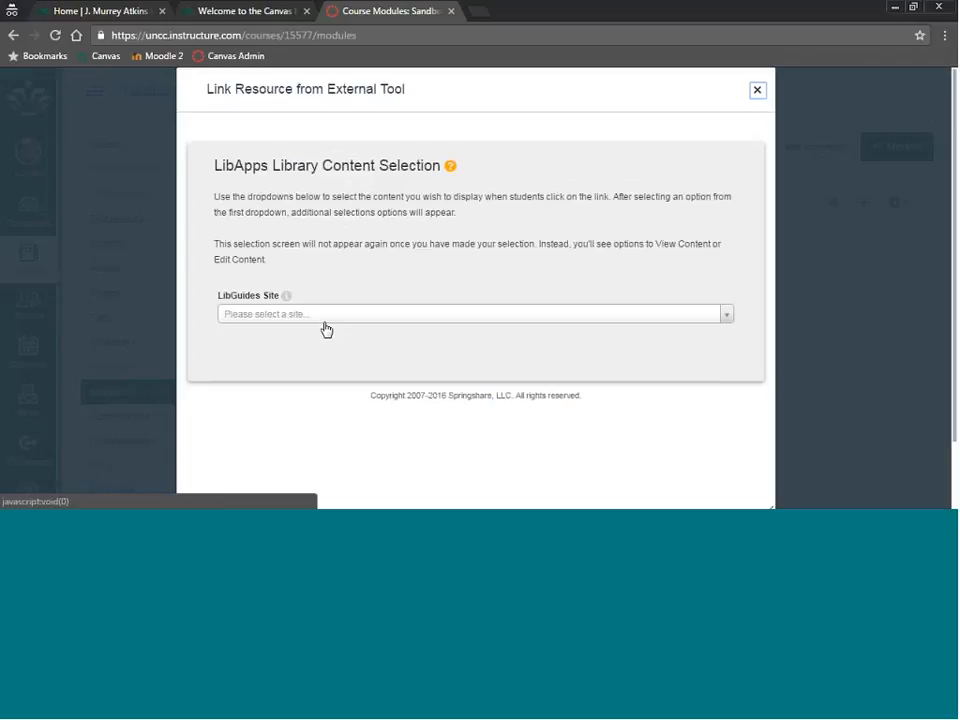
Set the LibGuides site to Research Guides - guides.library.uncc.edu and the content type to Full LibGuide.
{"action": "left_click", "coordinate": [329, 315]}
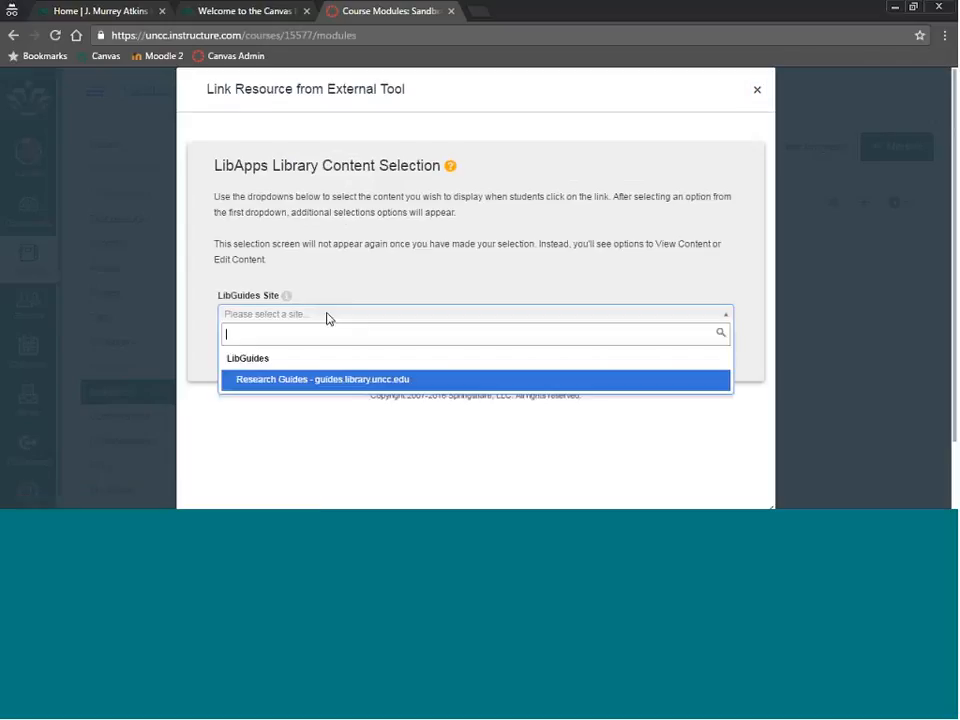
{"action": "left_click", "coordinate": [276, 382]}
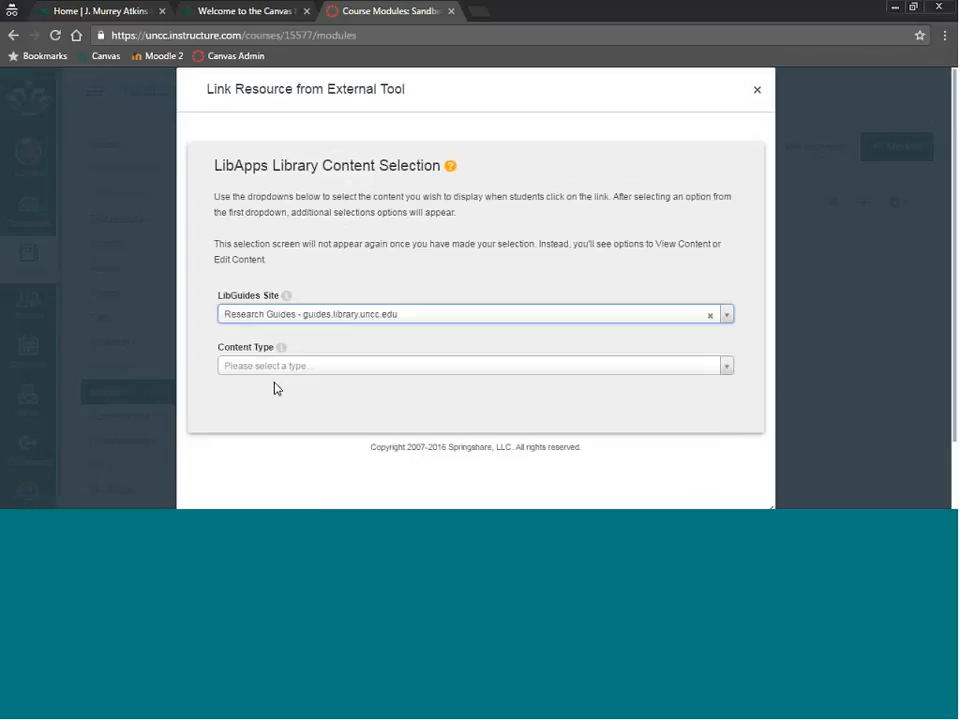
{"action": "scroll", "coordinate": [277, 393], "scroll_direction": "down", "scroll_amount": 2}
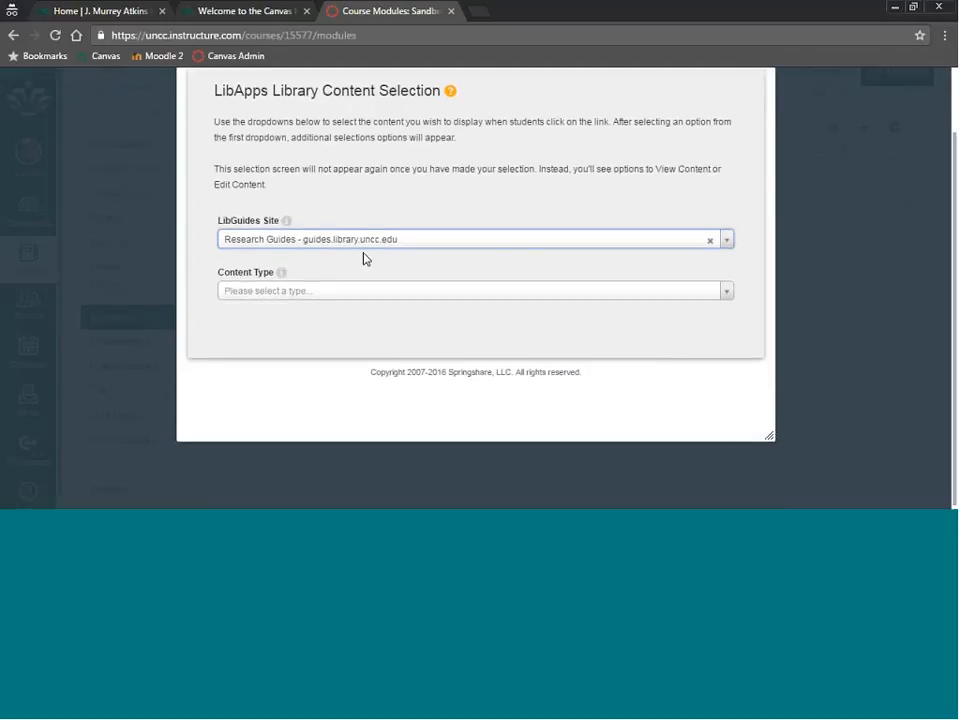
{"action": "left_click", "coordinate": [334, 295]}
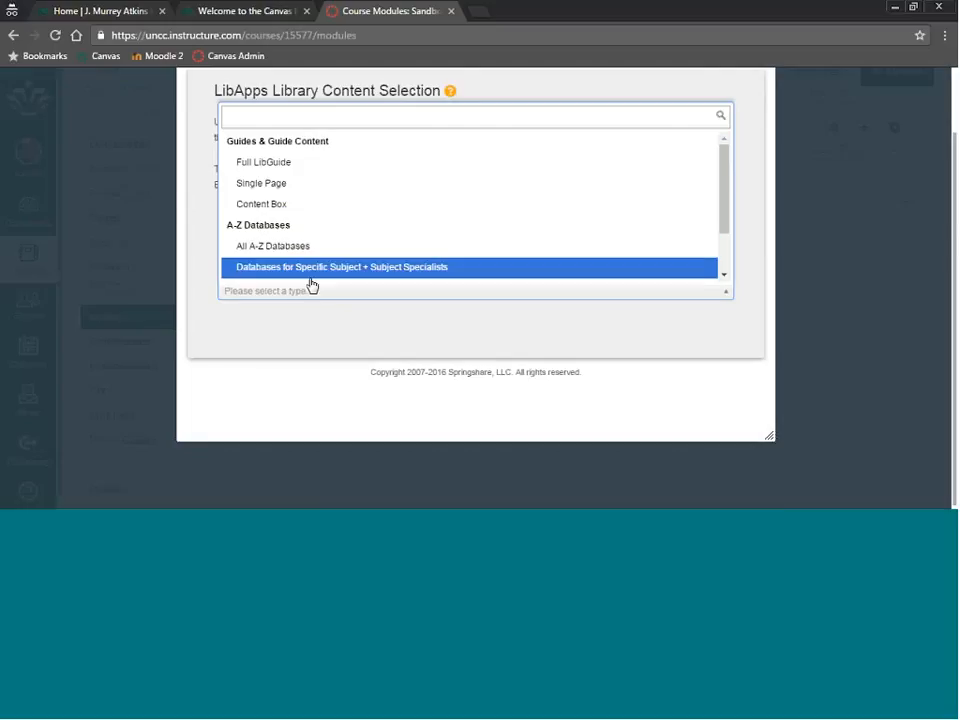
{"action": "scroll", "coordinate": [311, 280], "scroll_direction": "down", "scroll_amount": 1}
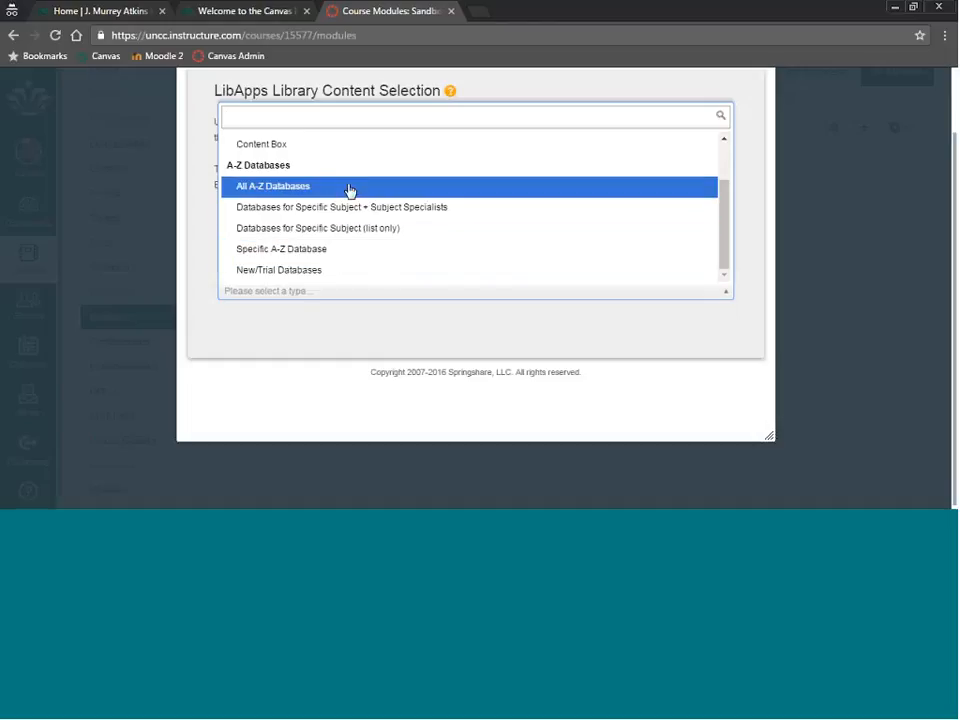
{"action": "scroll", "coordinate": [356, 182], "scroll_direction": "up", "scroll_amount": 1}
{"action": "left_click", "coordinate": [284, 164]}
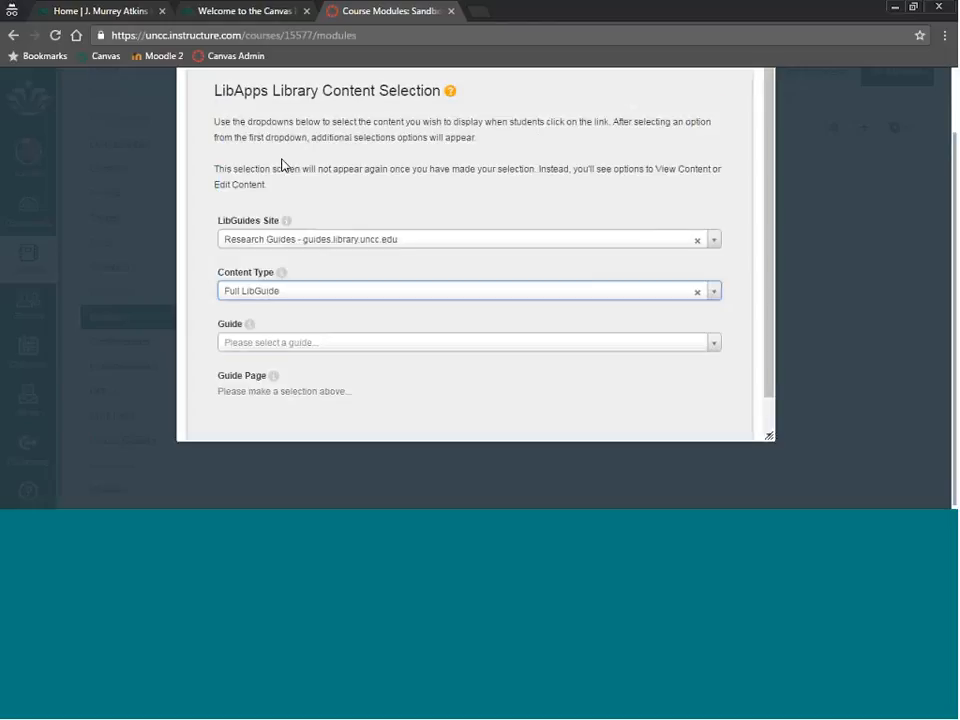
Embed the guide ADMN 8660: Instructional Leadership Seminar with Home as its landing page and add it to the module.
{"action": "left_click", "coordinate": [306, 343]}
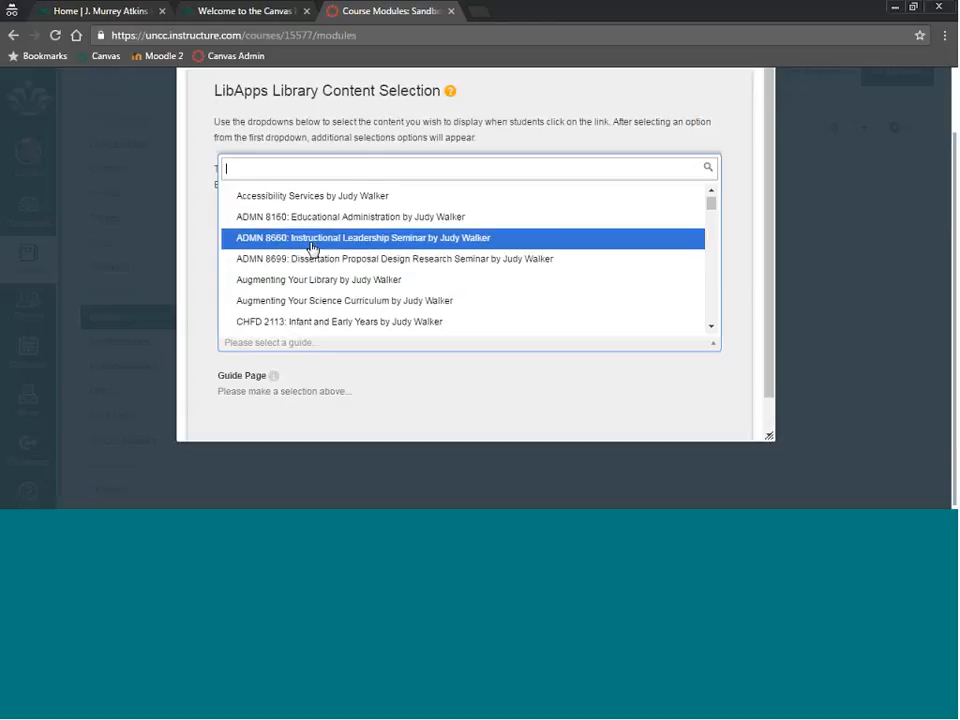
{"action": "left_click", "coordinate": [311, 240]}
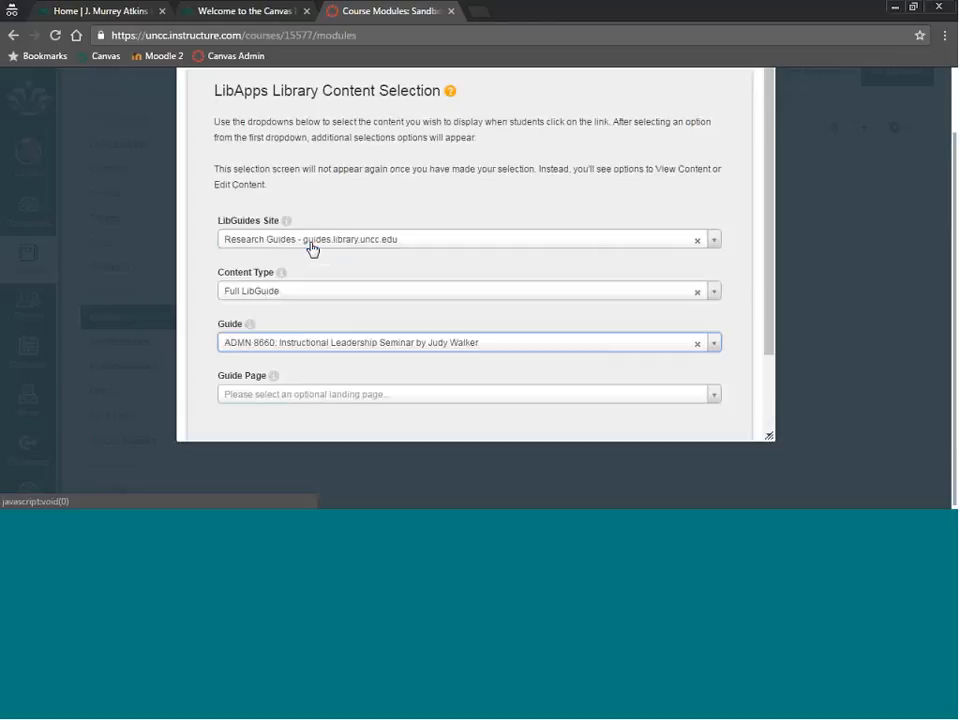
{"action": "scroll", "coordinate": [360, 400], "scroll_direction": "down", "scroll_amount": 2}
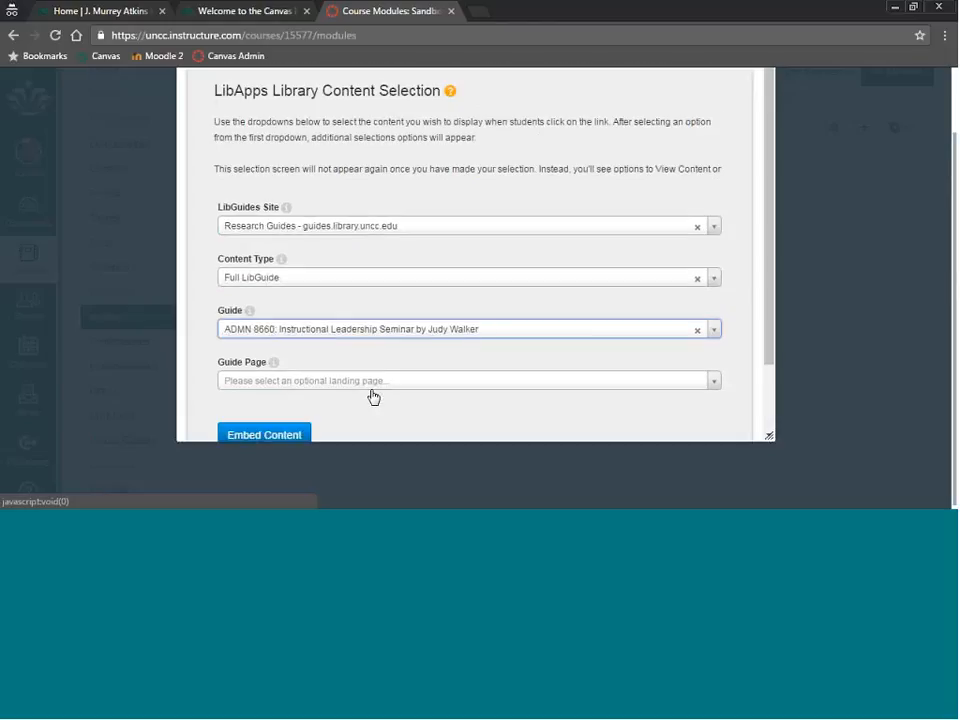
{"action": "left_click", "coordinate": [339, 319]}
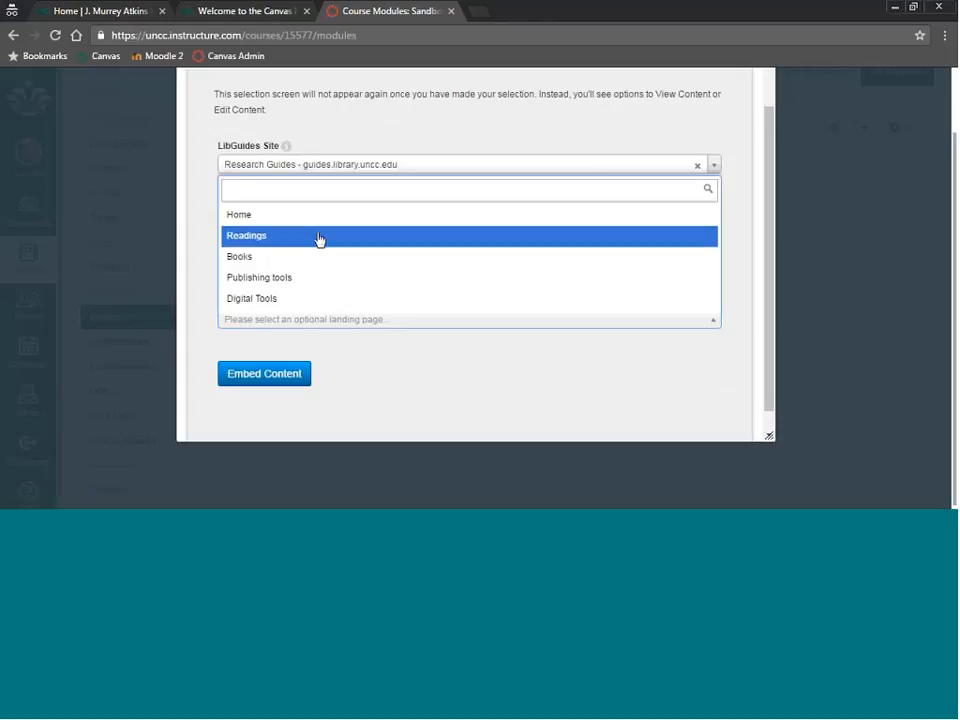
{"action": "left_click", "coordinate": [258, 216]}
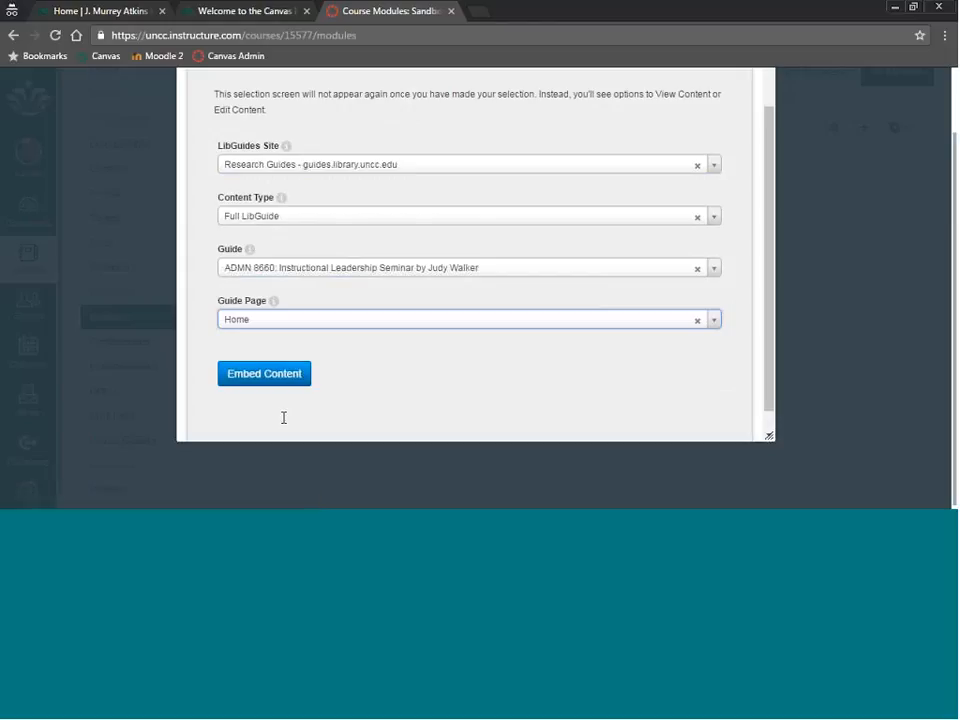
{"action": "left_click", "coordinate": [279, 381]}
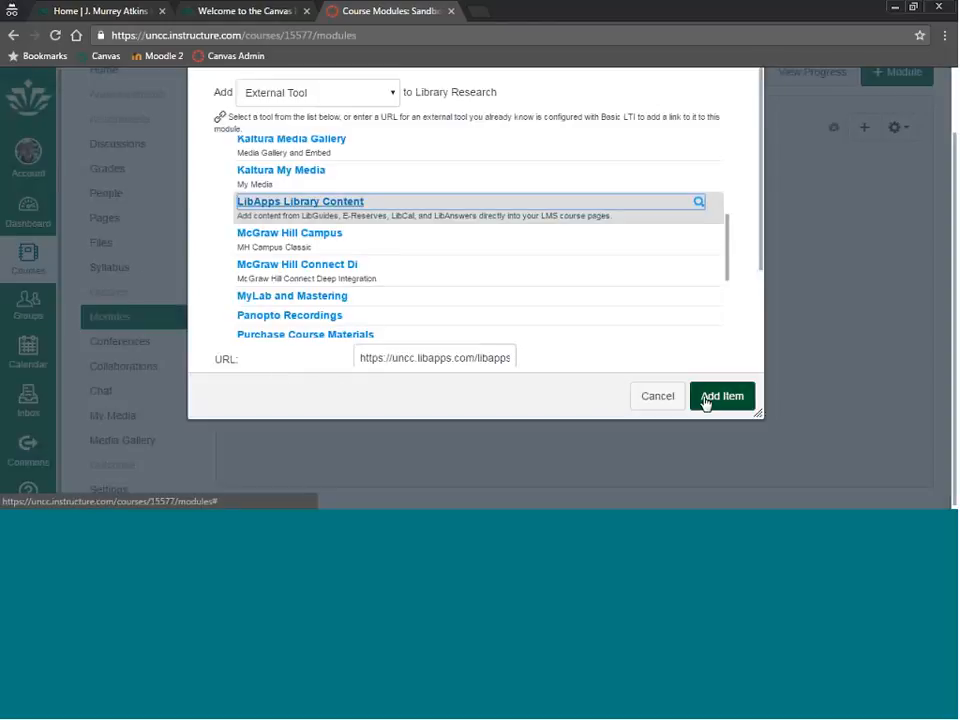
{"action": "left_click", "coordinate": [715, 396]}
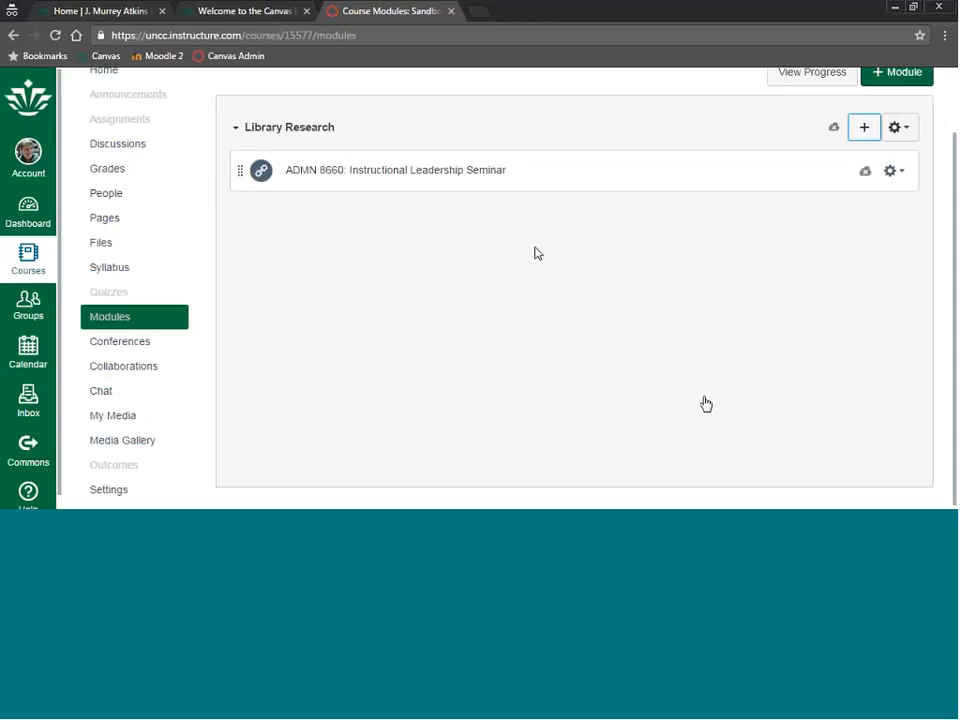
Open the ADMN 8660 item in the Library Research module, view its content and look through the embedded guide's Home page.
{"action": "left_click", "coordinate": [452, 175]}
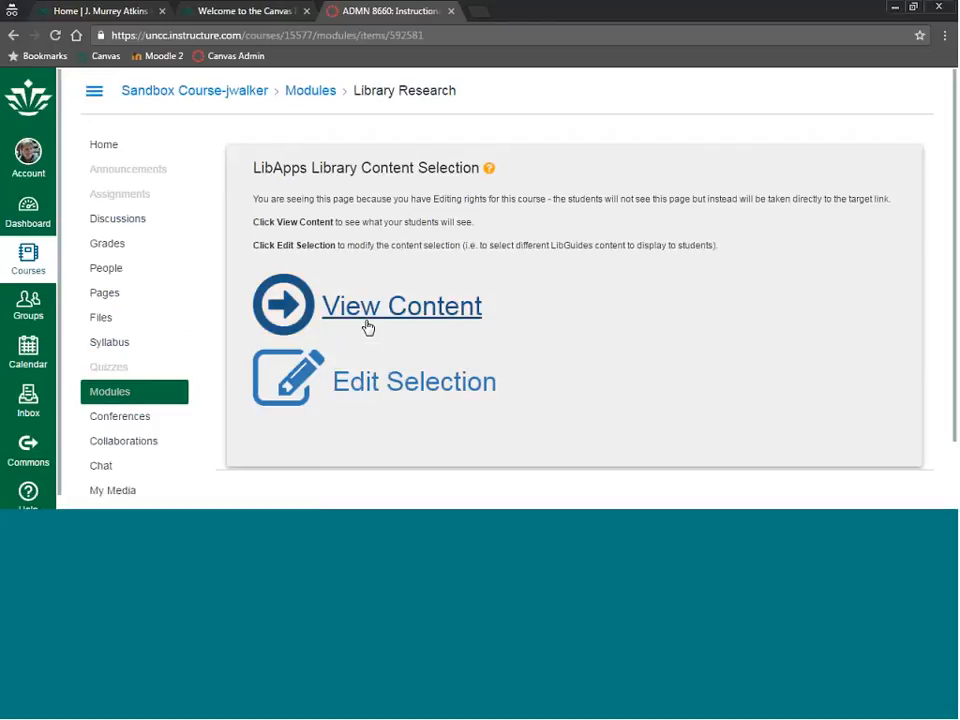
{"action": "left_click", "coordinate": [366, 322]}
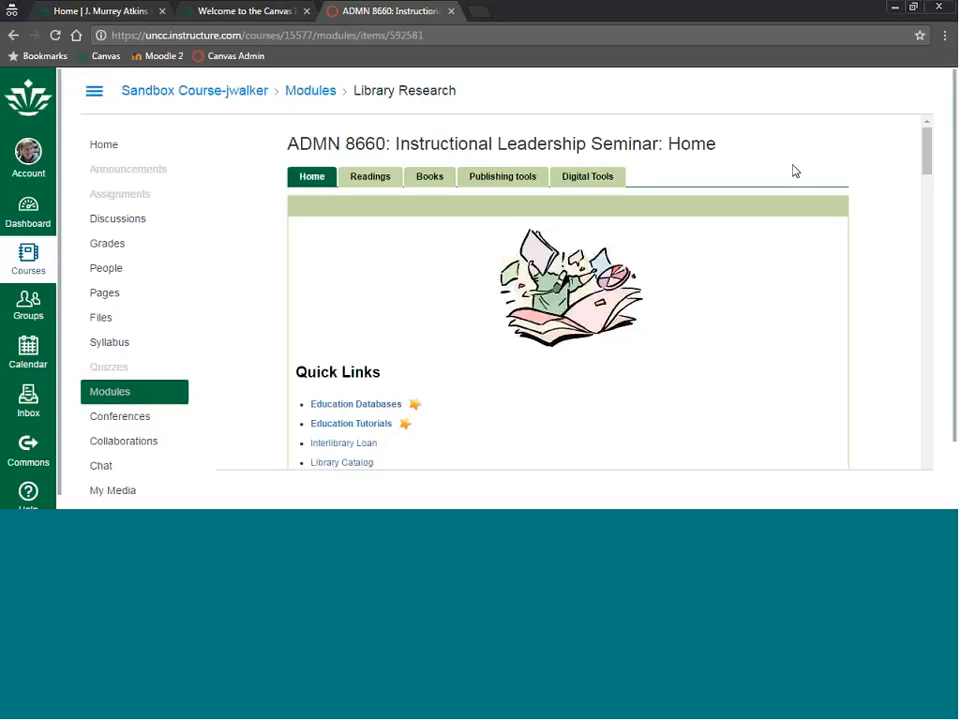
{"action": "key", "text": "ctrl+minus"}
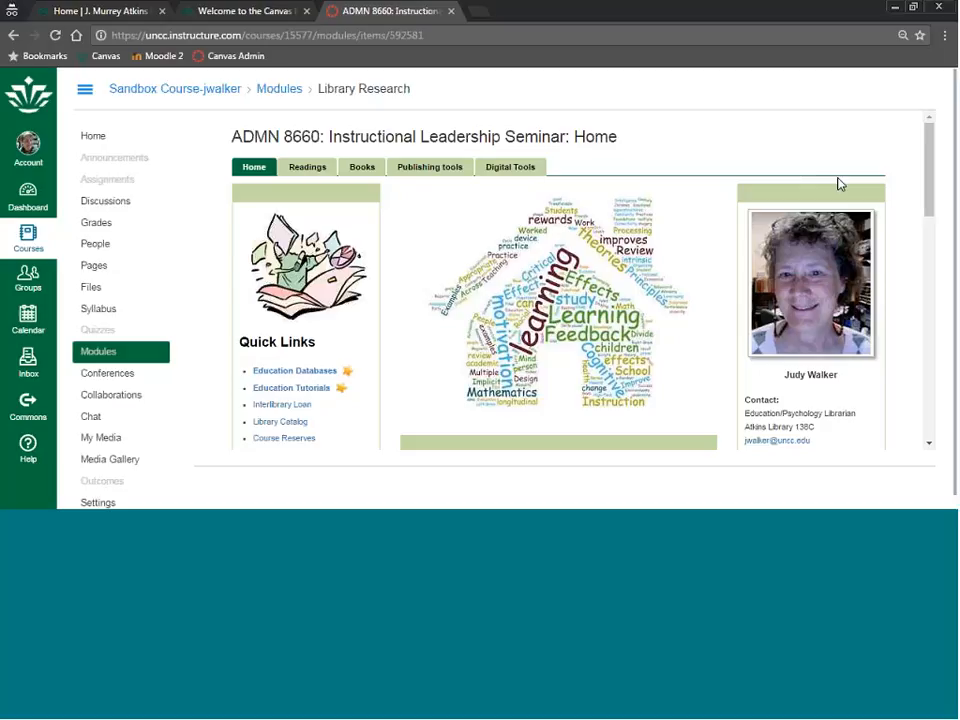
{"action": "scroll", "coordinate": [711, 392], "scroll_direction": "down", "scroll_amount": 8}
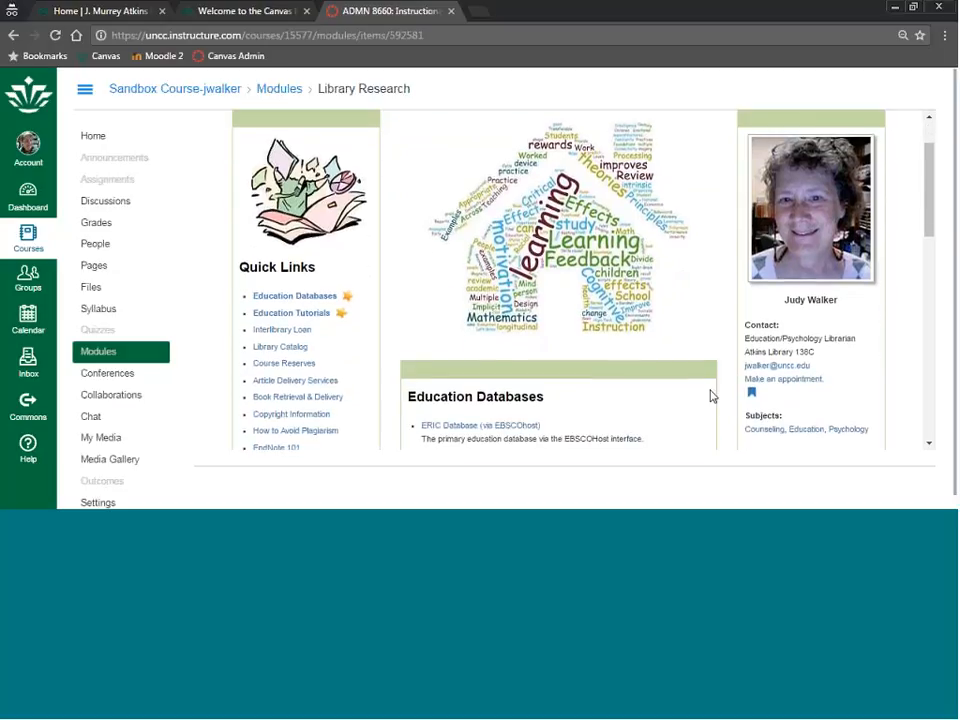
{"action": "scroll", "coordinate": [707, 392], "scroll_direction": "down", "scroll_amount": 8}
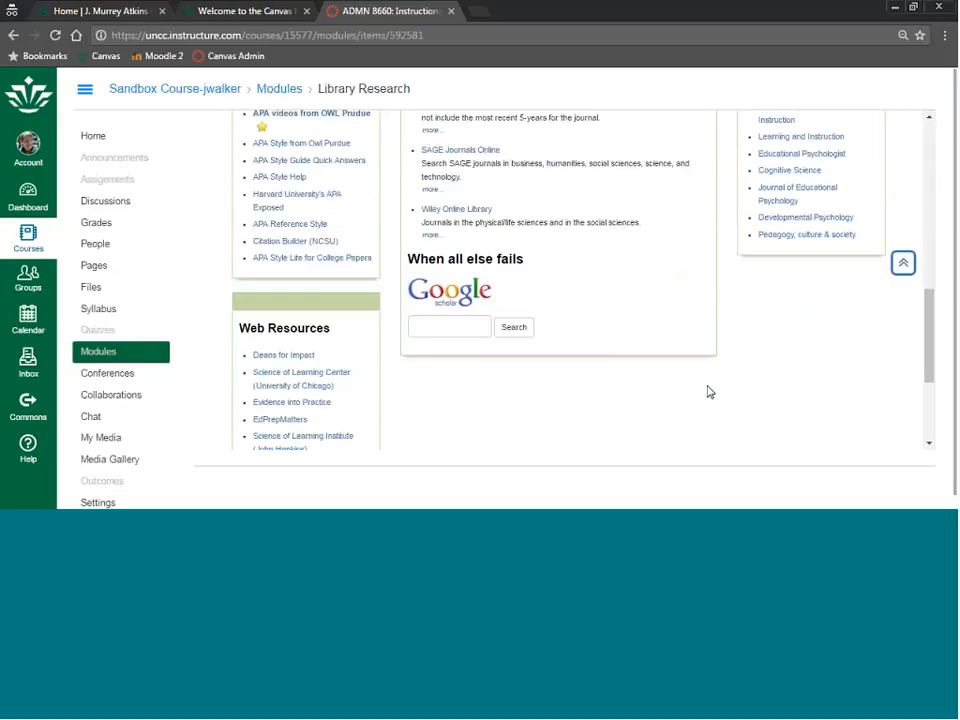
{"action": "scroll", "coordinate": [707, 391], "scroll_direction": "up", "scroll_amount": 5}
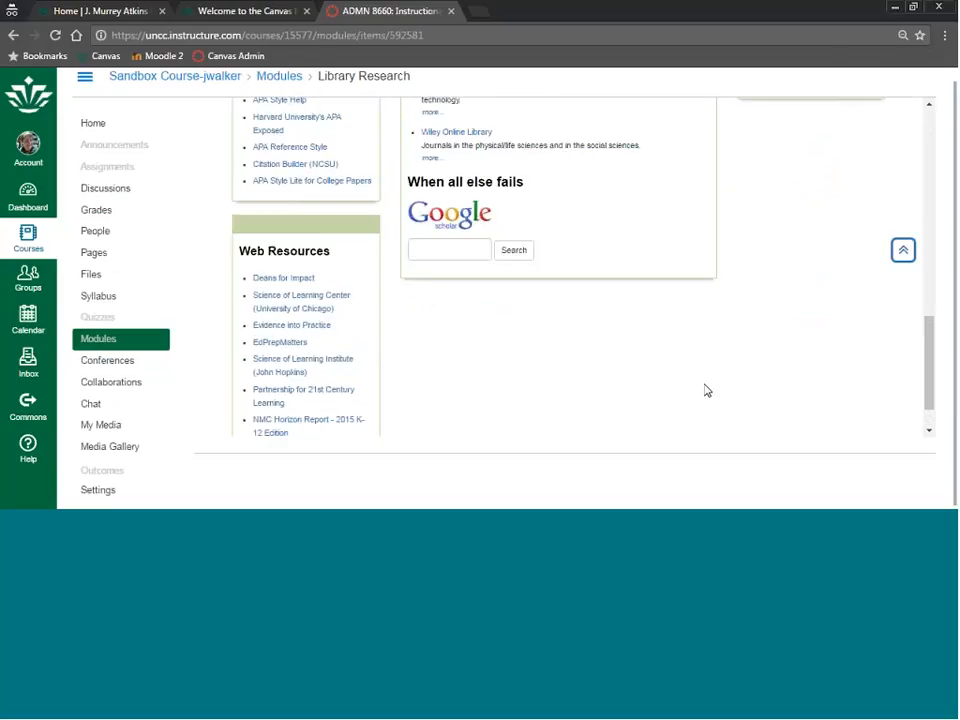
Review the quick links, education databases and librarian contact details on the embedded ADMN 8660 guide's Home page.
{"action": "scroll", "coordinate": [704, 387], "scroll_direction": "up", "scroll_amount": 6}
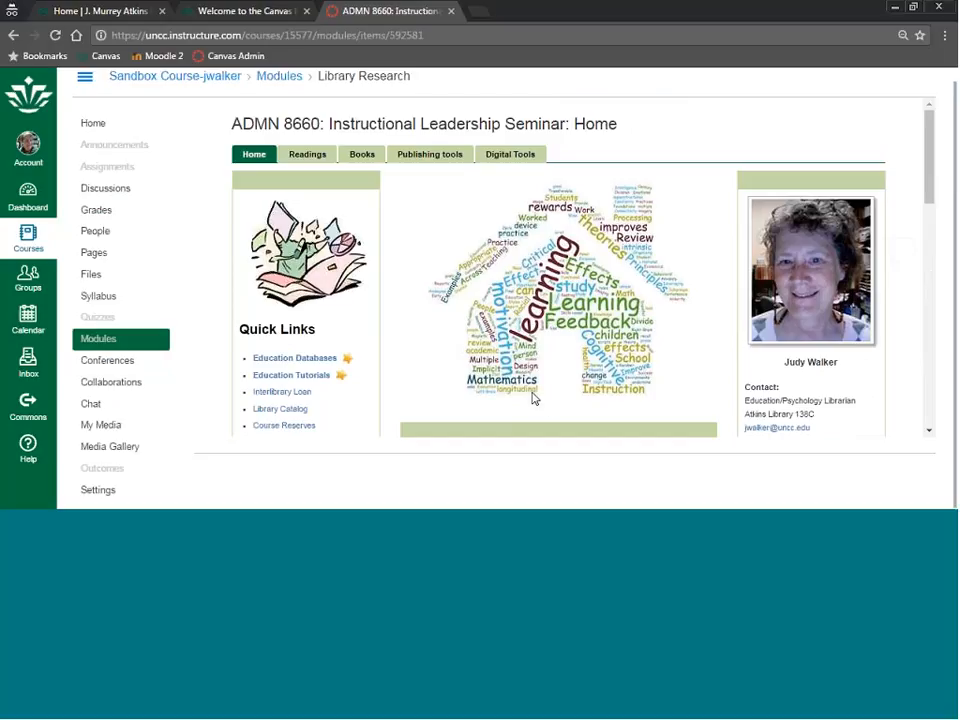
{"action": "scroll", "coordinate": [381, 348], "scroll_direction": "down", "scroll_amount": 1}
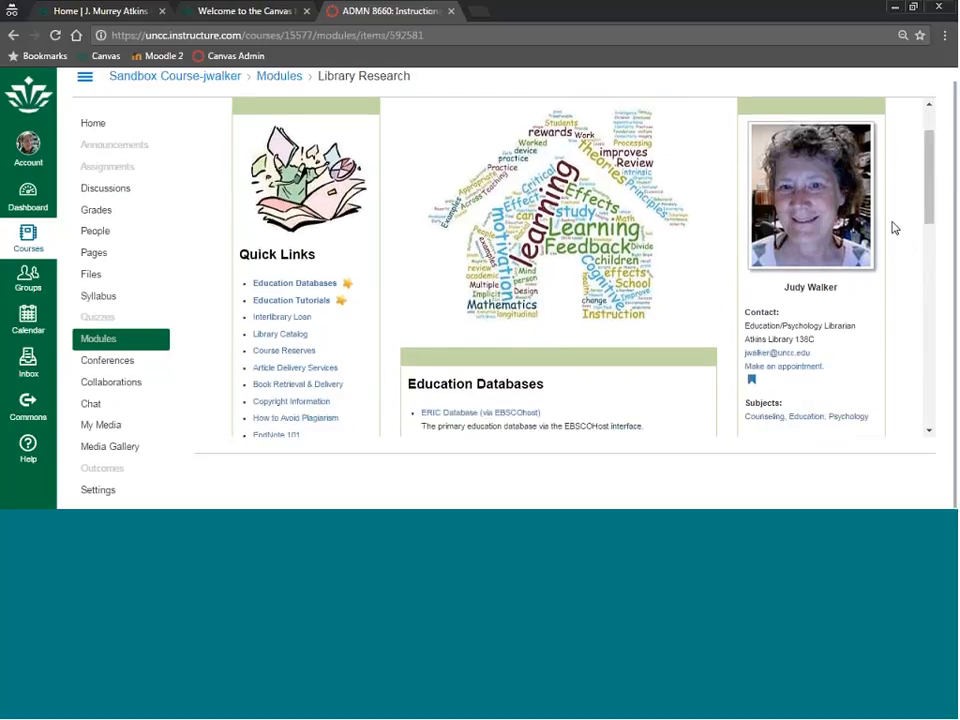
{"action": "scroll", "coordinate": [486, 364], "scroll_direction": "down", "scroll_amount": 2}
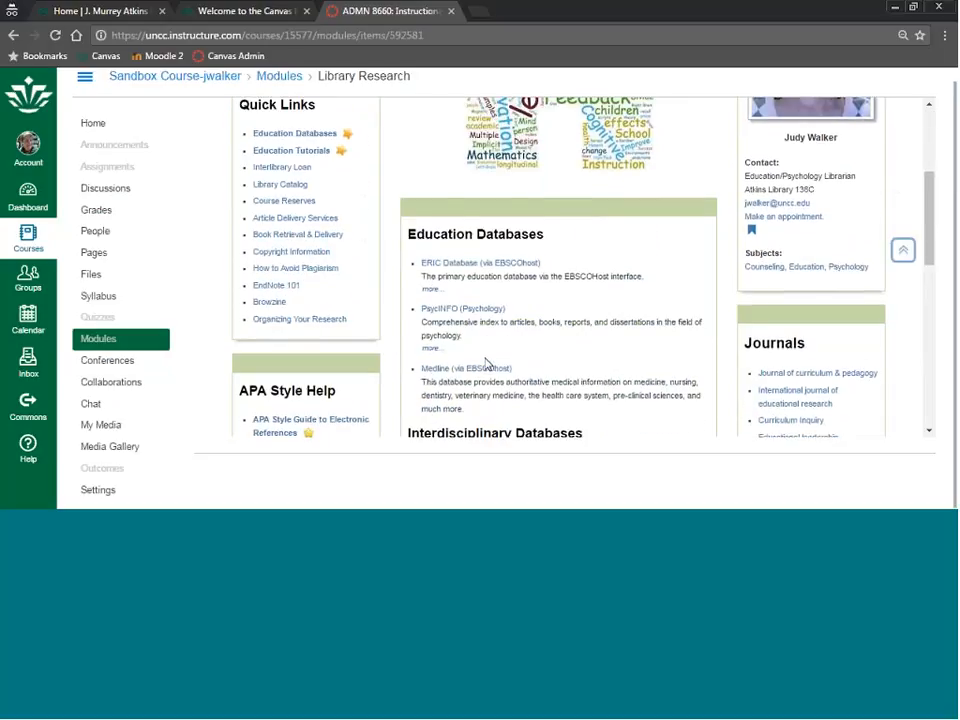
{"action": "scroll", "coordinate": [486, 364], "scroll_direction": "up", "scroll_amount": 4}
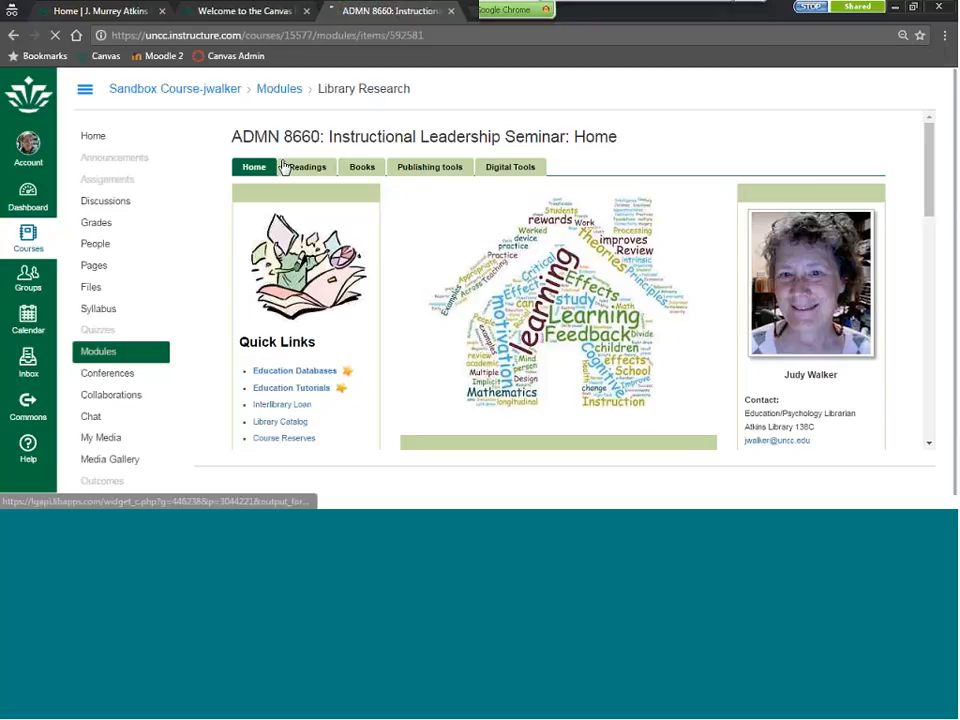
View the embedded guide's Readings, Books, Publishing tools and Digital Tools pages, and return to the Canvas course.
{"action": "left_click", "coordinate": [285, 163]}
{"action": "left_click", "coordinate": [364, 170]}
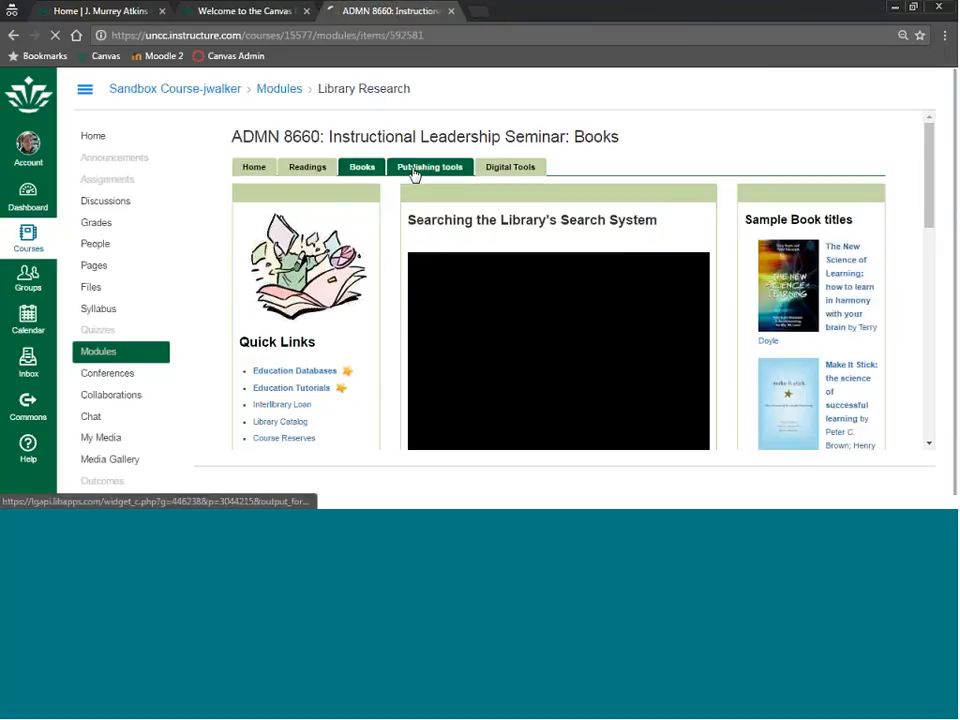
{"action": "left_click", "coordinate": [415, 171]}
{"action": "left_click", "coordinate": [507, 164]}
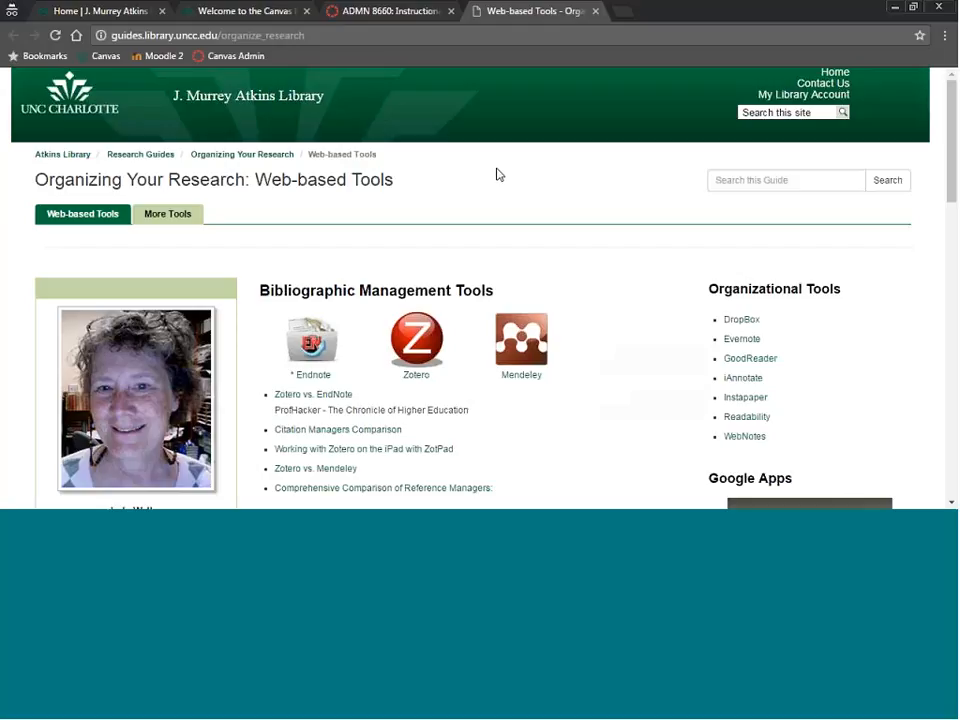
{"action": "left_click", "coordinate": [358, 14]}
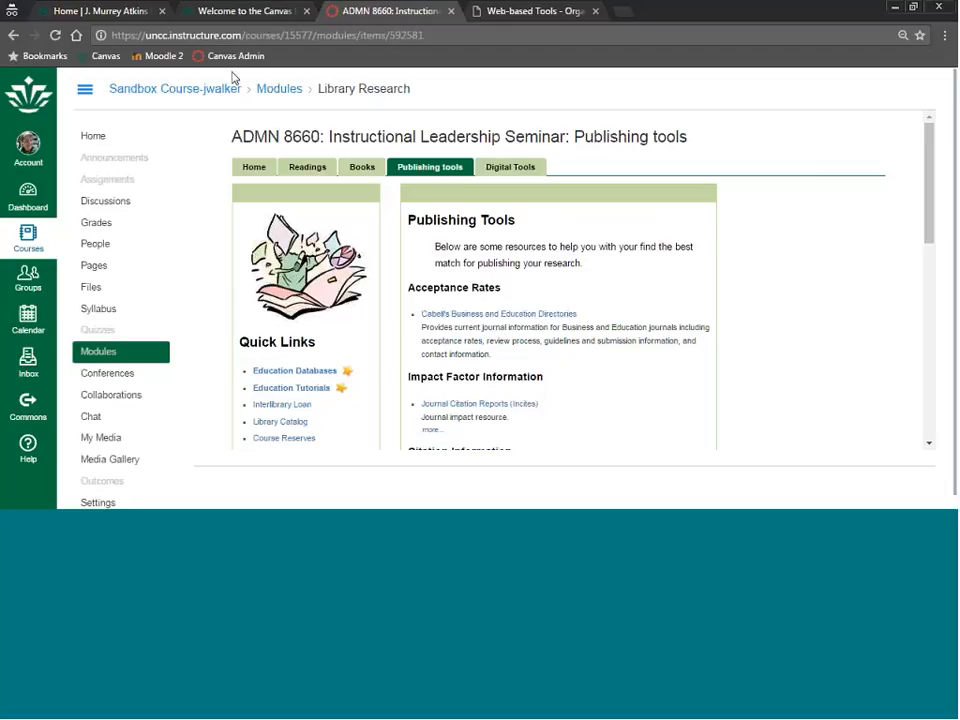
Return to the course modules and start adding an External Tool item to Library Research using LibApps Library Content.
{"action": "left_click", "coordinate": [109, 355]}
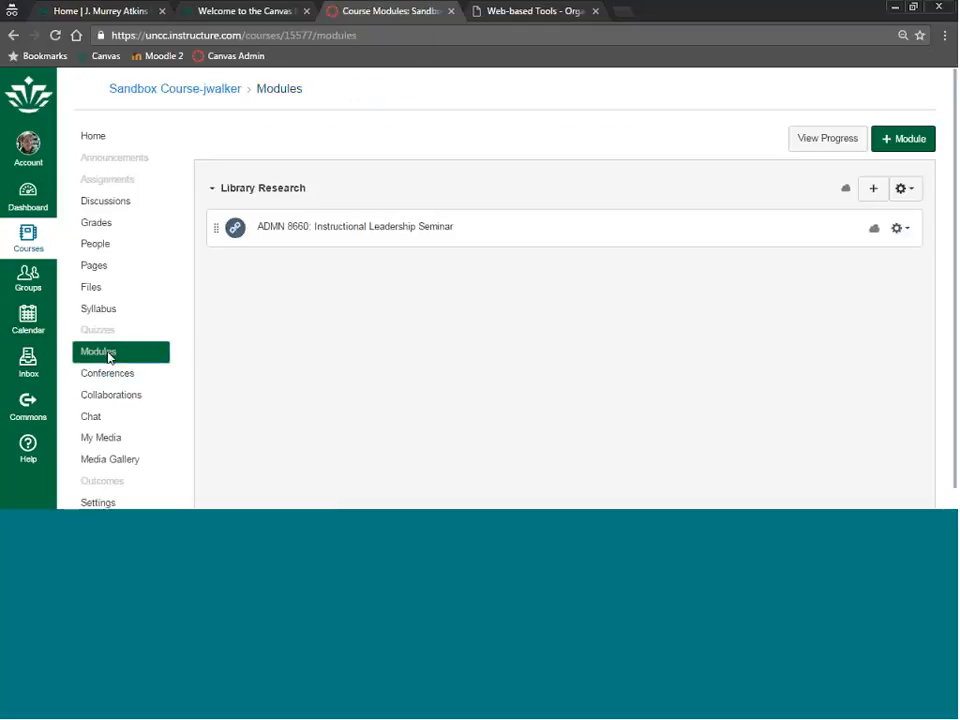
{"action": "left_click", "coordinate": [875, 193]}
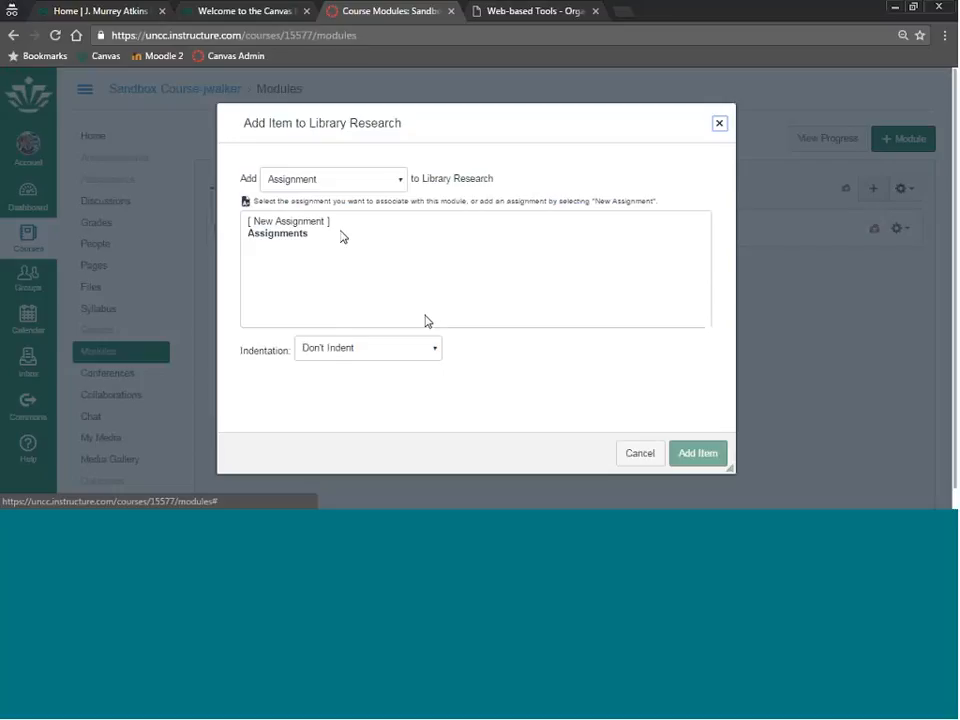
{"action": "left_click", "coordinate": [335, 190]}
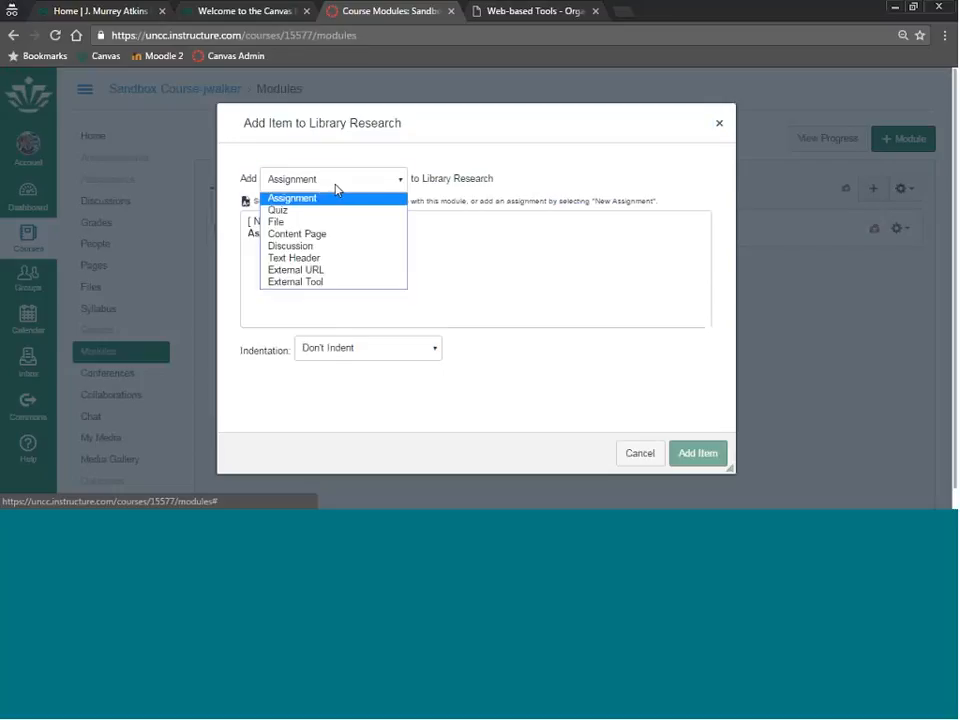
{"action": "left_click", "coordinate": [318, 289]}
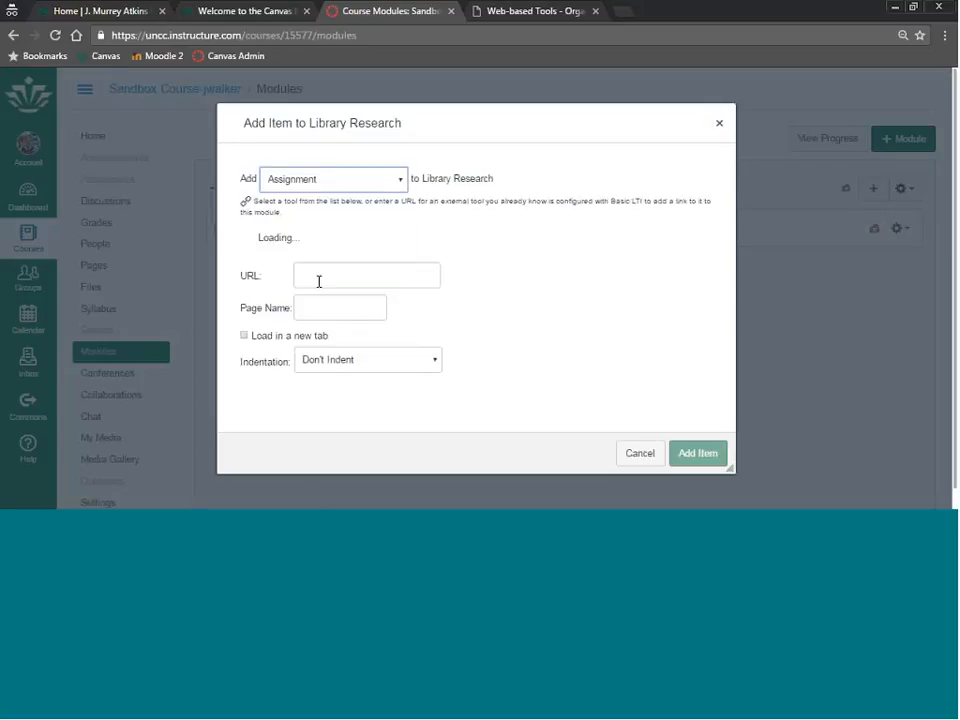
{"action": "scroll", "coordinate": [350, 330], "scroll_direction": "down", "scroll_amount": 3}
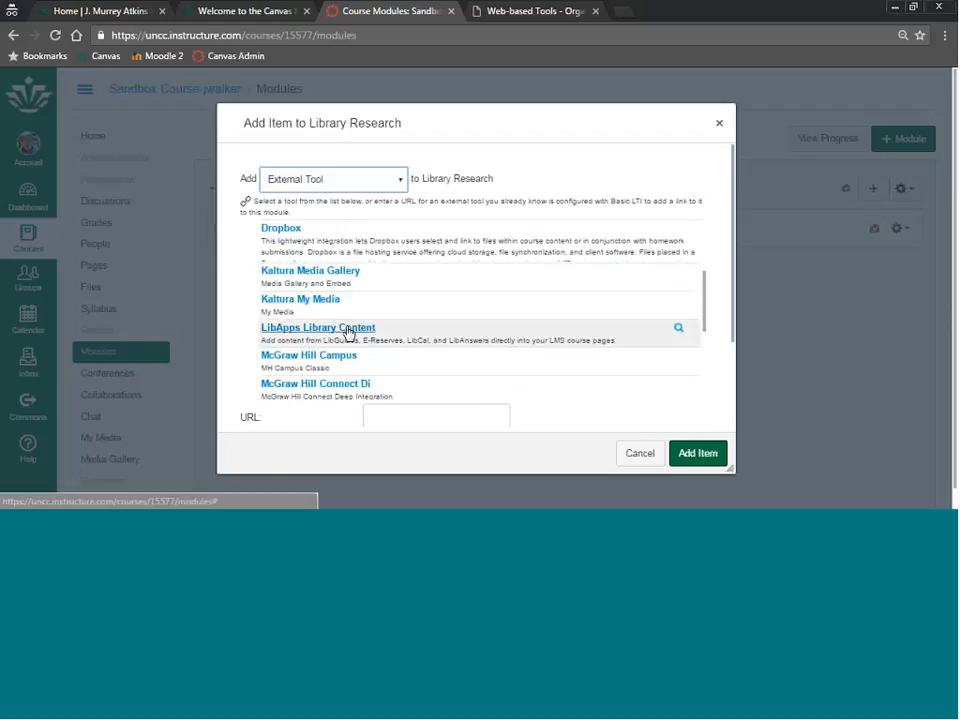
{"action": "left_click", "coordinate": [349, 332]}
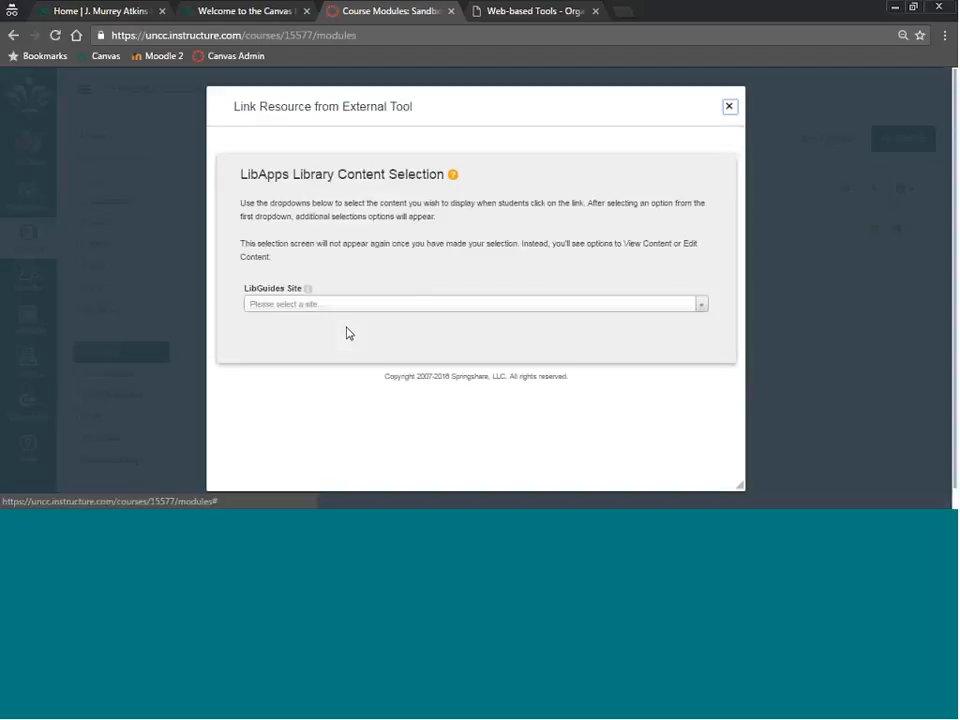
Set the LibGuides site to Research Guides - guides.library.uncc.edu and the content type to Databases for Specific Subject + Subject Specialists.
{"action": "left_click", "coordinate": [352, 304]}
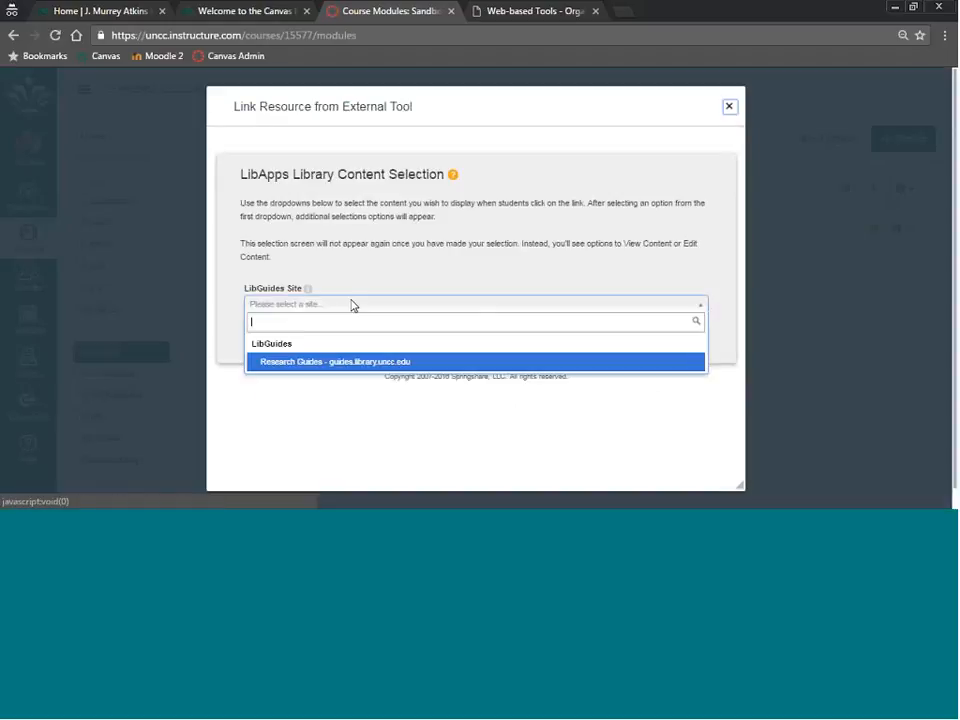
{"action": "left_click", "coordinate": [350, 364]}
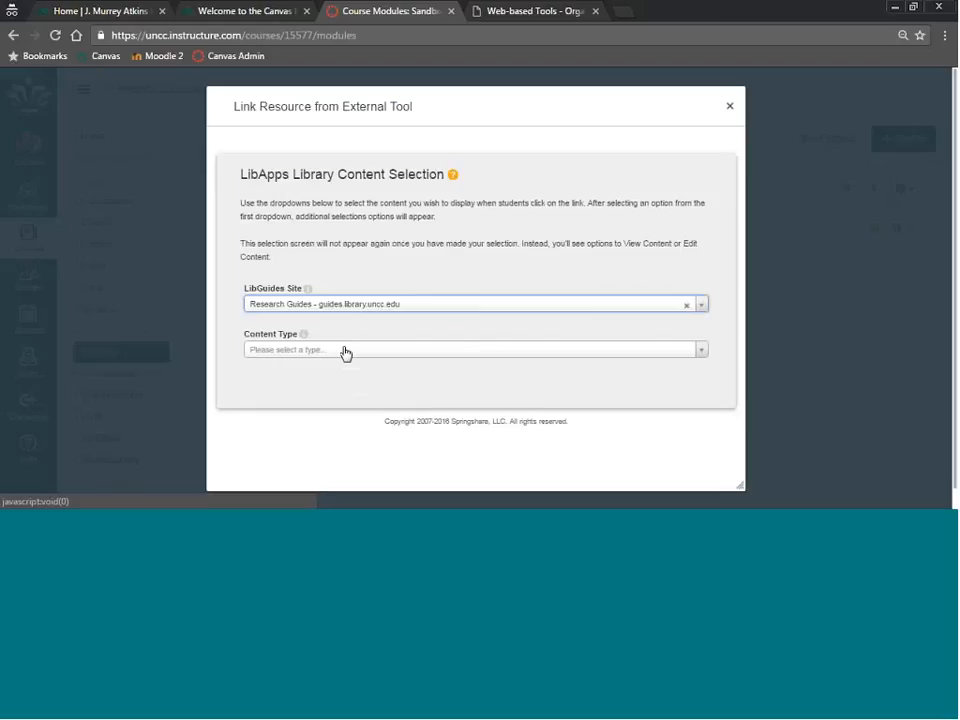
{"action": "left_click", "coordinate": [343, 352]}
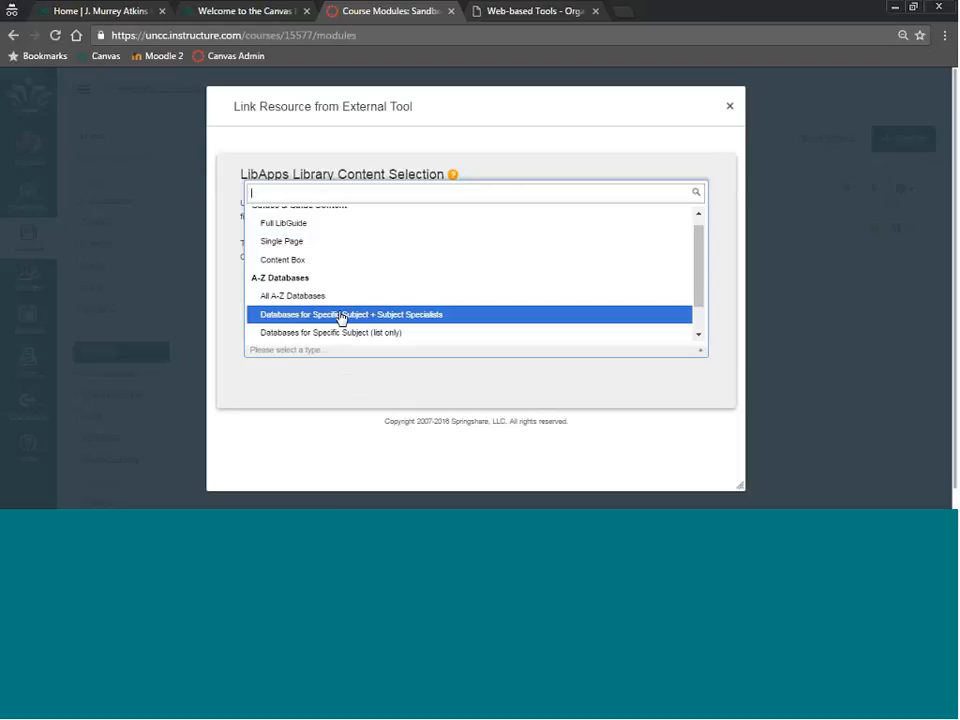
{"action": "left_click", "coordinate": [341, 316]}
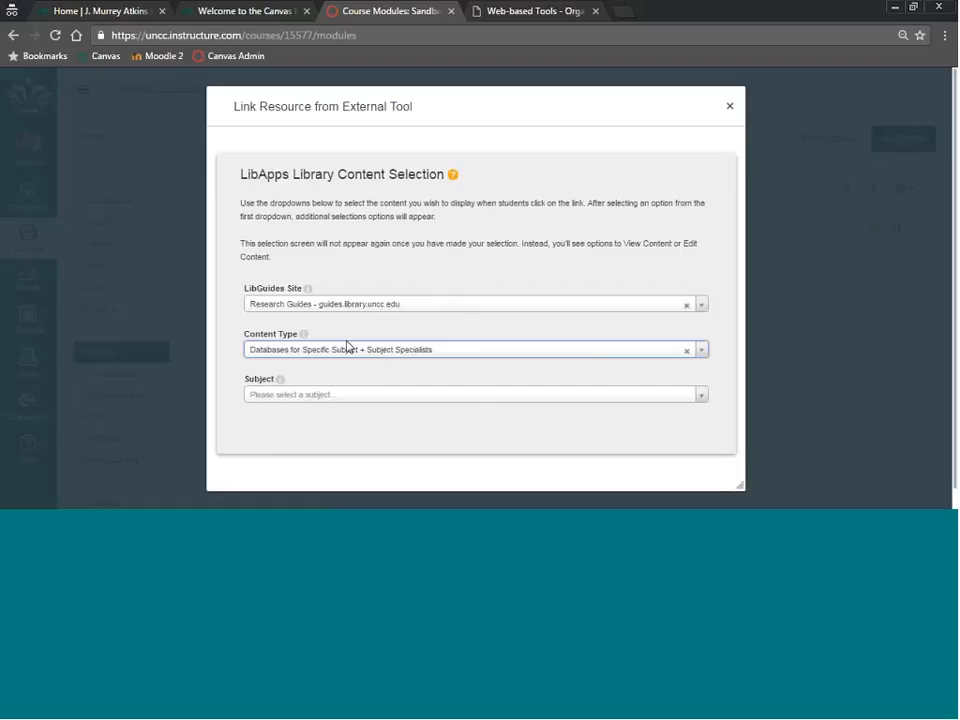
Choose Anthropology as the subject, embed the content and add it to the Library Research module.
{"action": "scroll", "coordinate": [344, 379], "scroll_direction": "down", "scroll_amount": 1}
{"action": "left_click", "coordinate": [341, 376]}
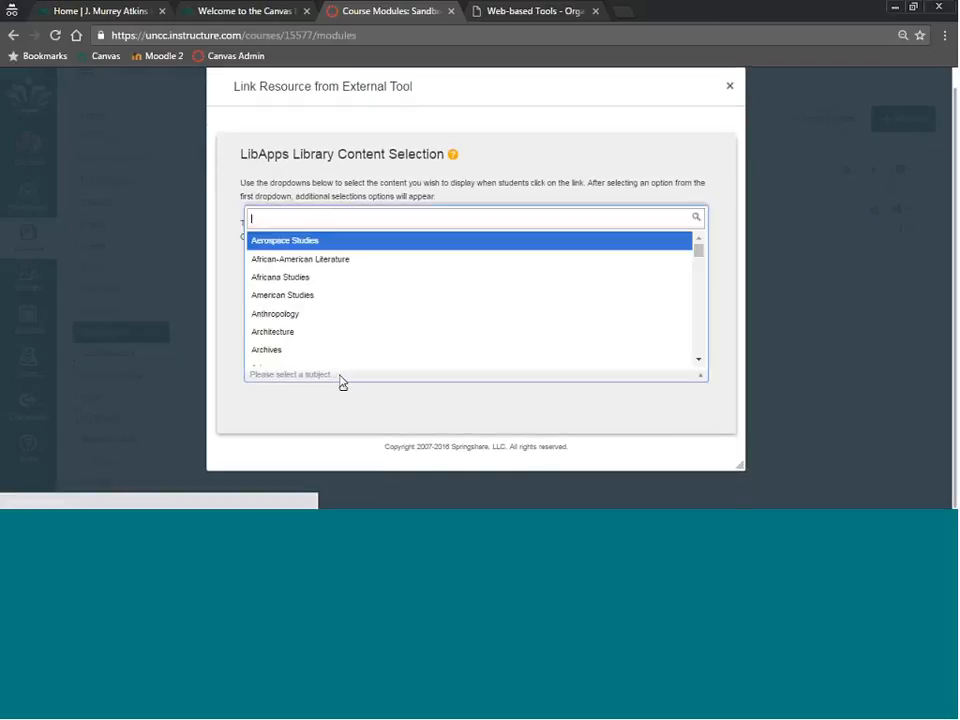
{"action": "scroll", "coordinate": [347, 347], "scroll_direction": "down", "scroll_amount": 1}
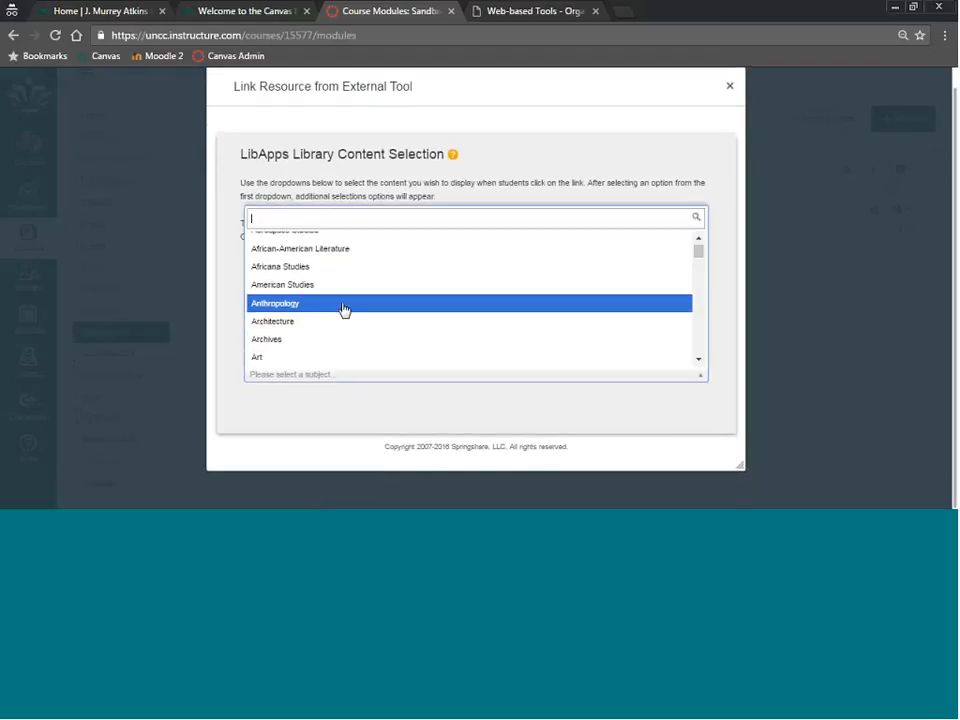
{"action": "left_click", "coordinate": [343, 303]}
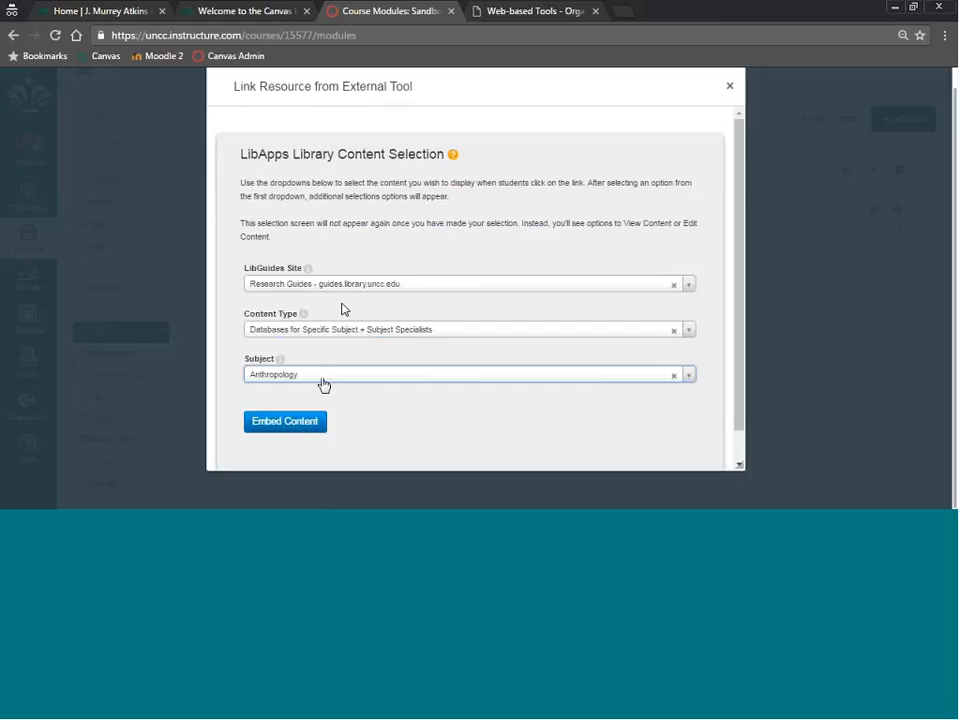
{"action": "left_click", "coordinate": [285, 424]}
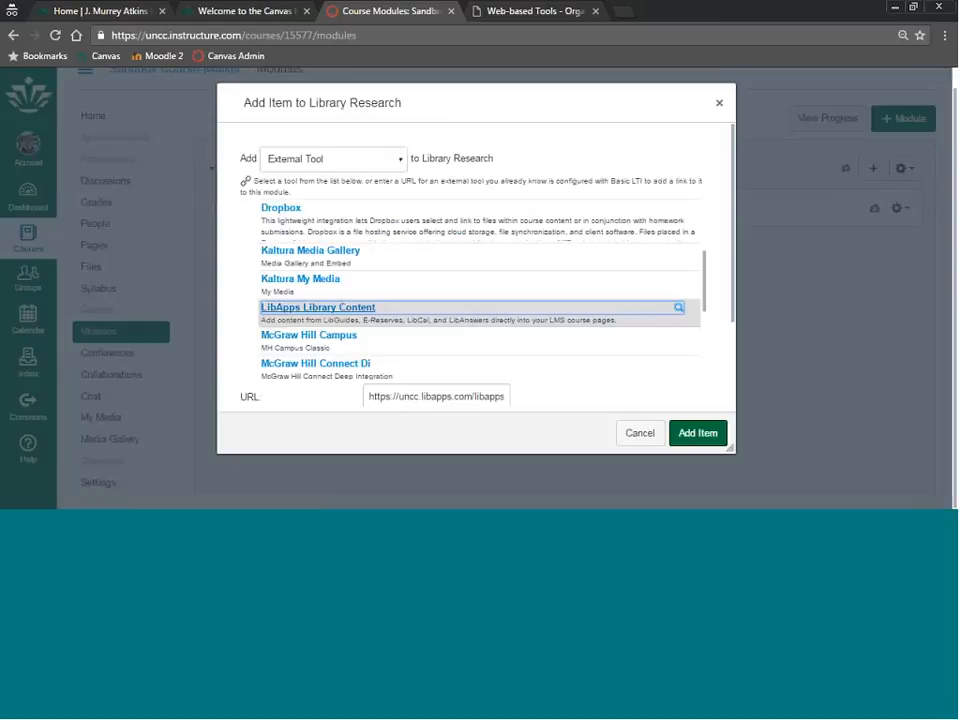
{"action": "left_click", "coordinate": [698, 433]}
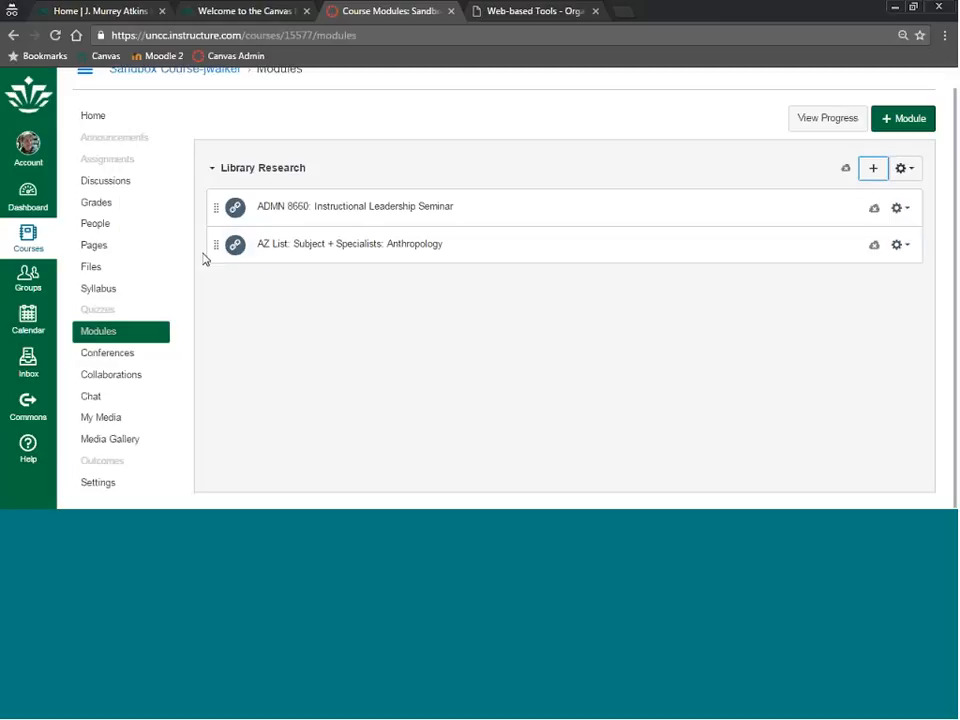
Open the AZ List: Subject + Specialists: Anthropology item, view its content and look through the databases, experts and guides.
{"action": "left_click", "coordinate": [273, 243]}
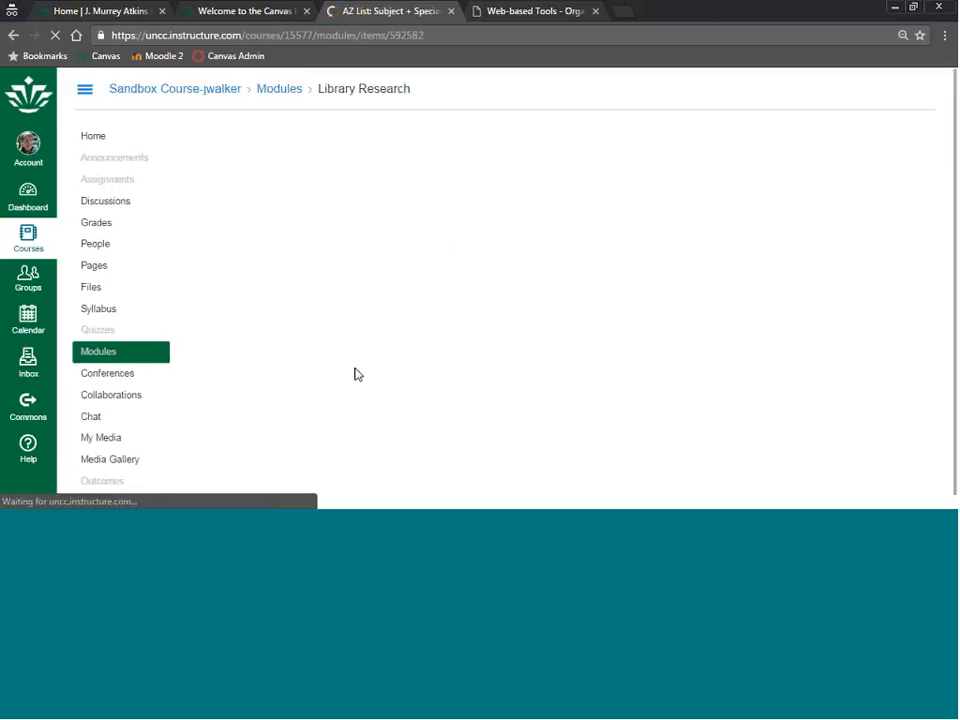
{"action": "left_click", "coordinate": [371, 286]}
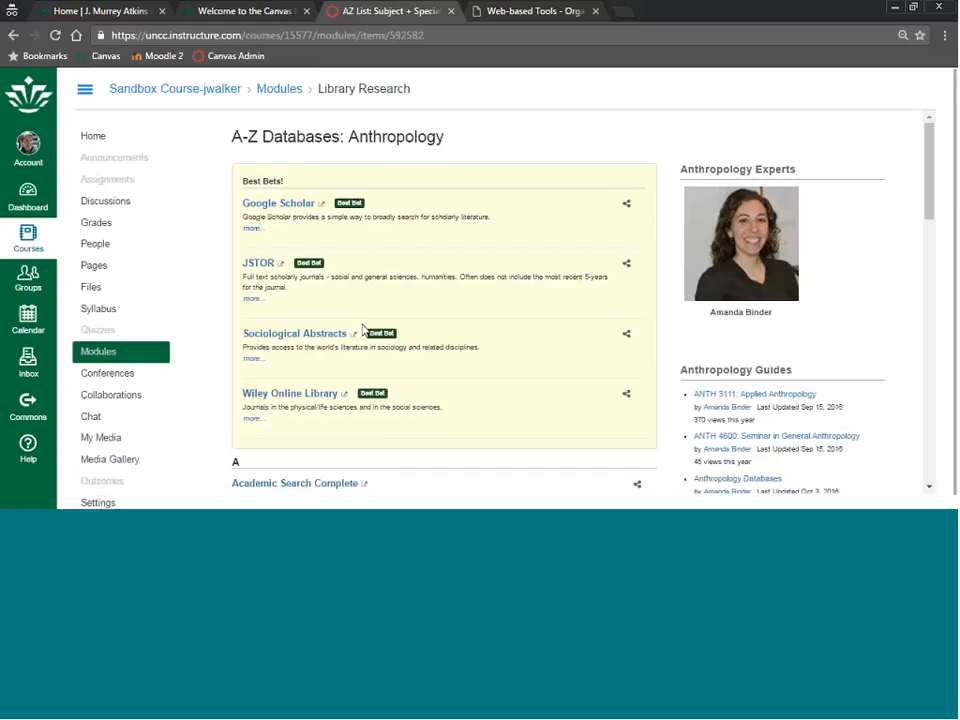
{"action": "scroll", "coordinate": [364, 310], "scroll_direction": "down", "scroll_amount": 5}
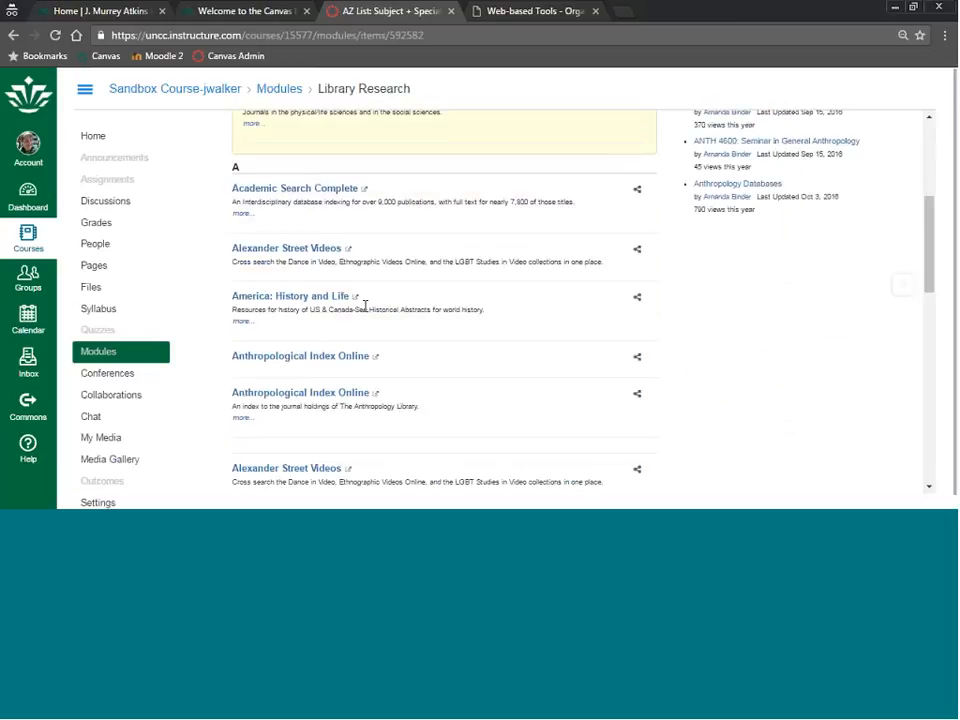
{"action": "scroll", "coordinate": [364, 313], "scroll_direction": "down", "scroll_amount": 10}
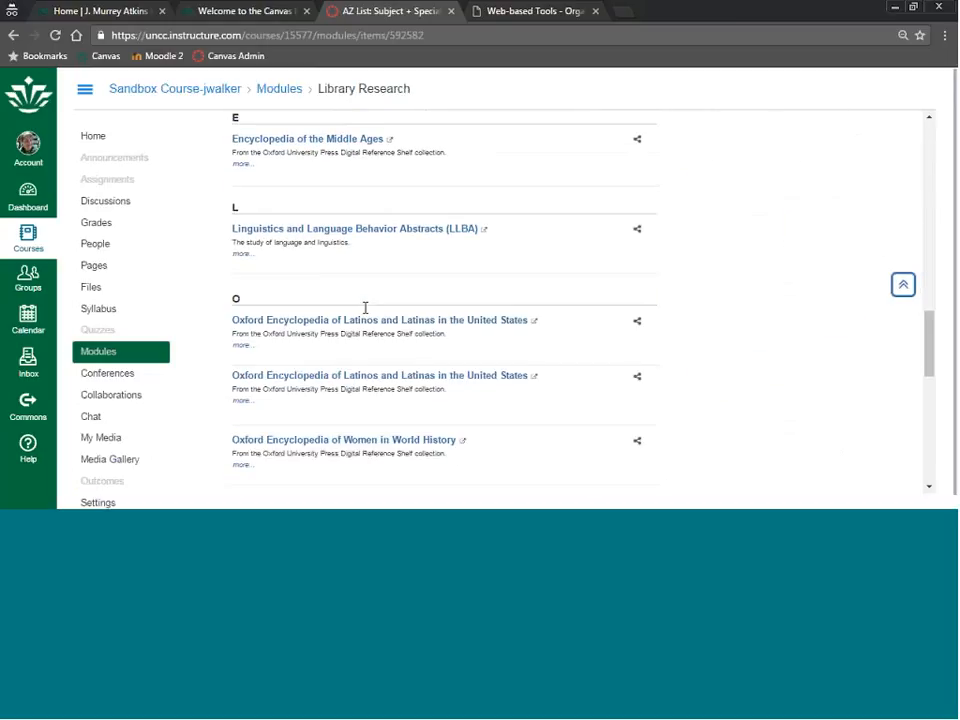
{"action": "scroll", "coordinate": [365, 313], "scroll_direction": "down", "scroll_amount": 4}
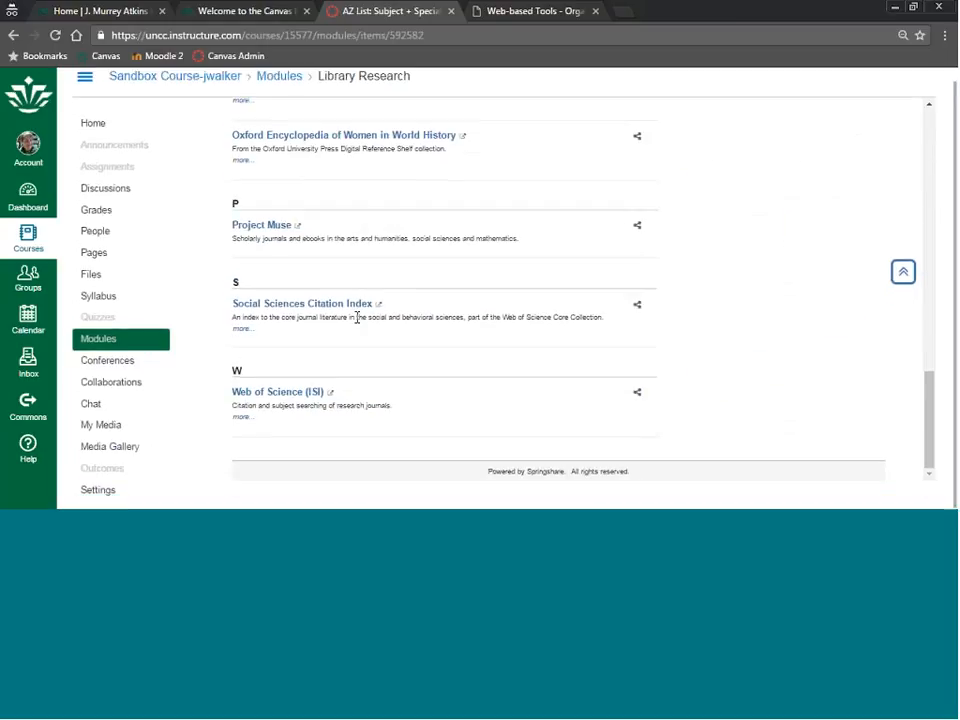
{"action": "scroll", "coordinate": [357, 317], "scroll_direction": "up", "scroll_amount": 5}
{"action": "scroll", "coordinate": [357, 317], "scroll_direction": "up", "scroll_amount": 10}
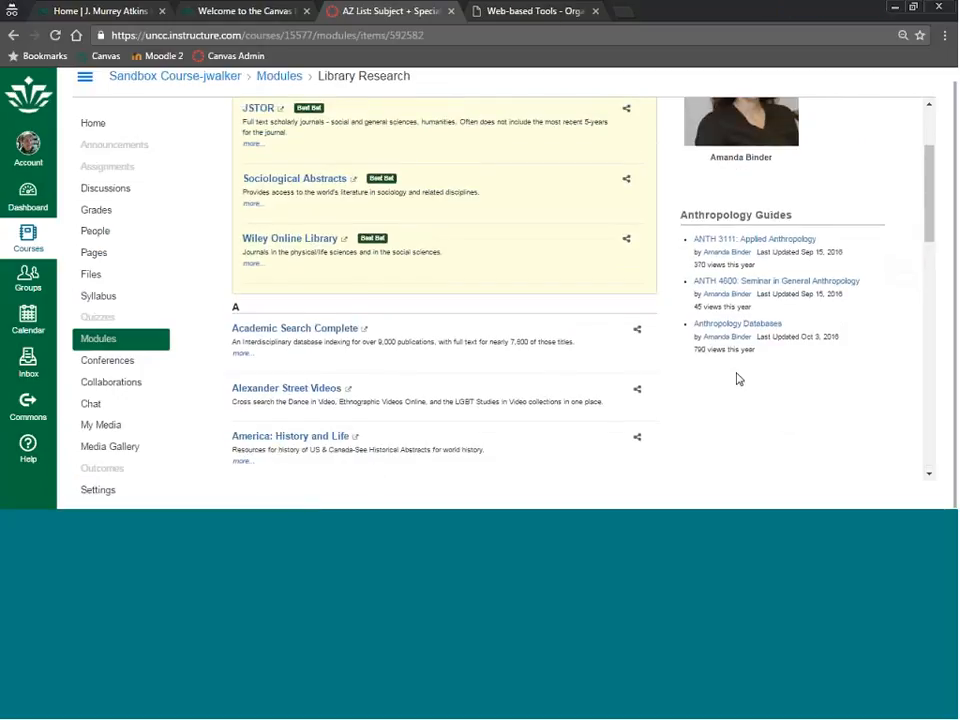
{"action": "scroll", "coordinate": [737, 378], "scroll_direction": "up", "scroll_amount": 3}
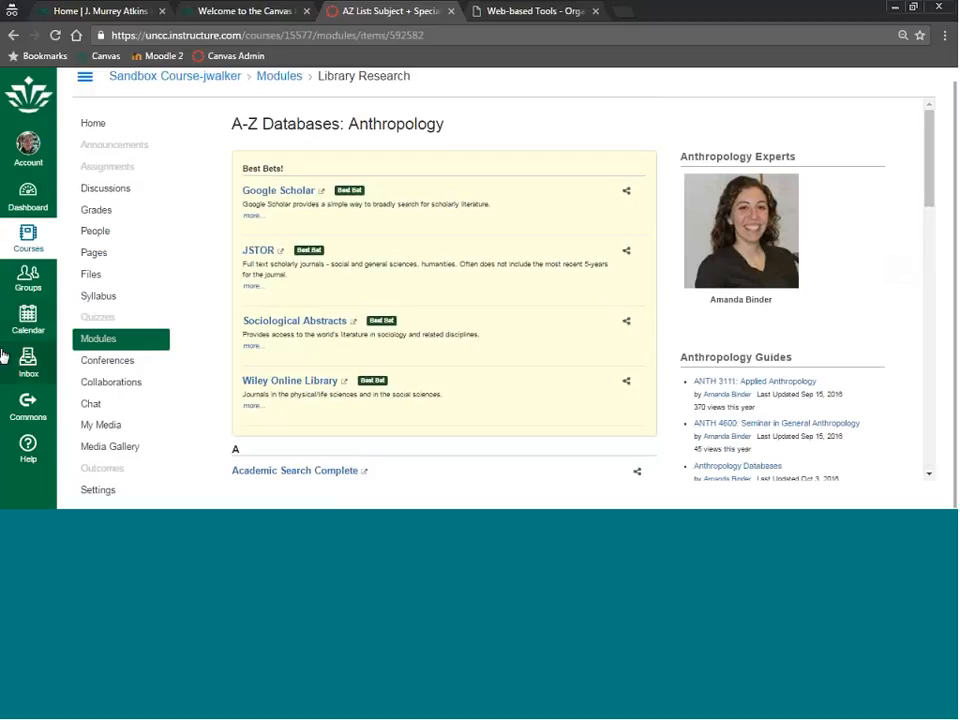
Go back to the modules and start another External Tool item in Library Research with LibApps Library Content.
{"action": "left_click", "coordinate": [100, 348]}
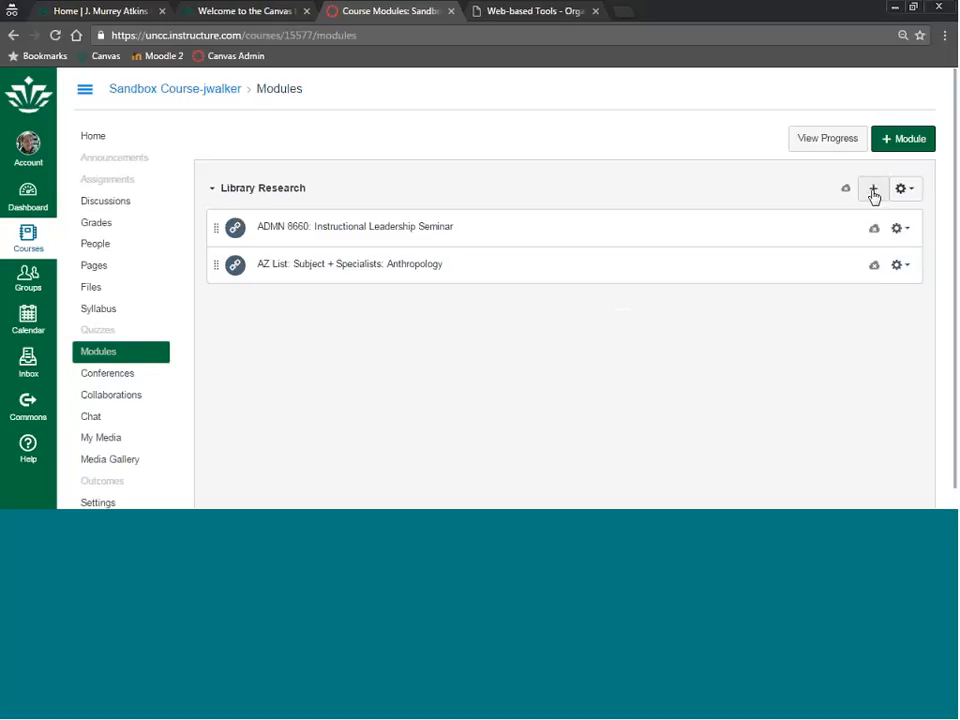
{"action": "left_click", "coordinate": [873, 190]}
{"action": "left_click", "coordinate": [328, 179]}
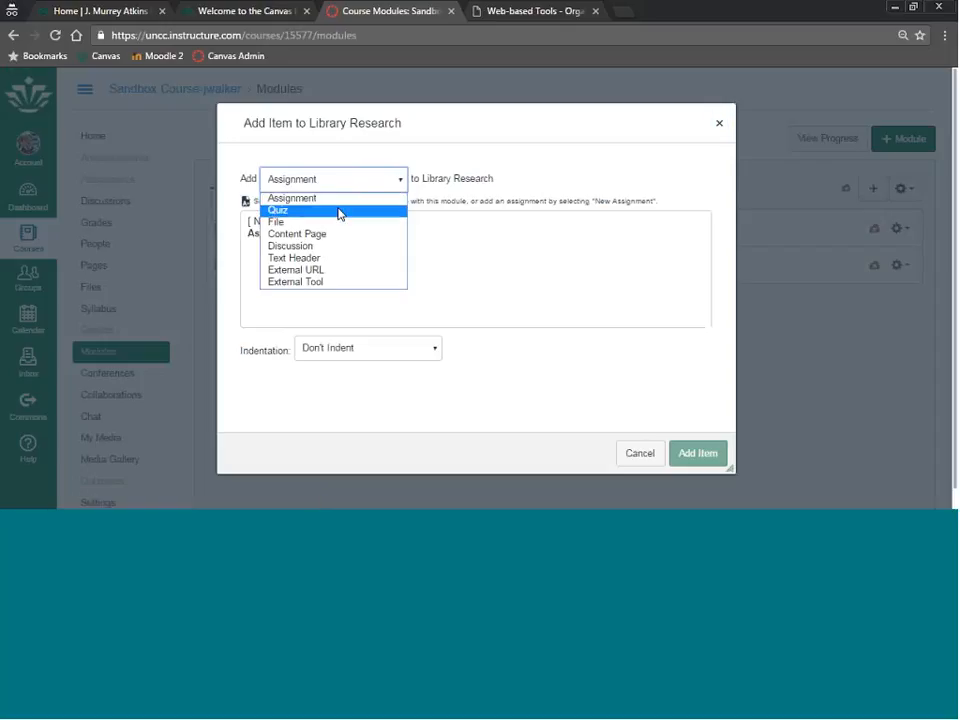
{"action": "left_click", "coordinate": [316, 283]}
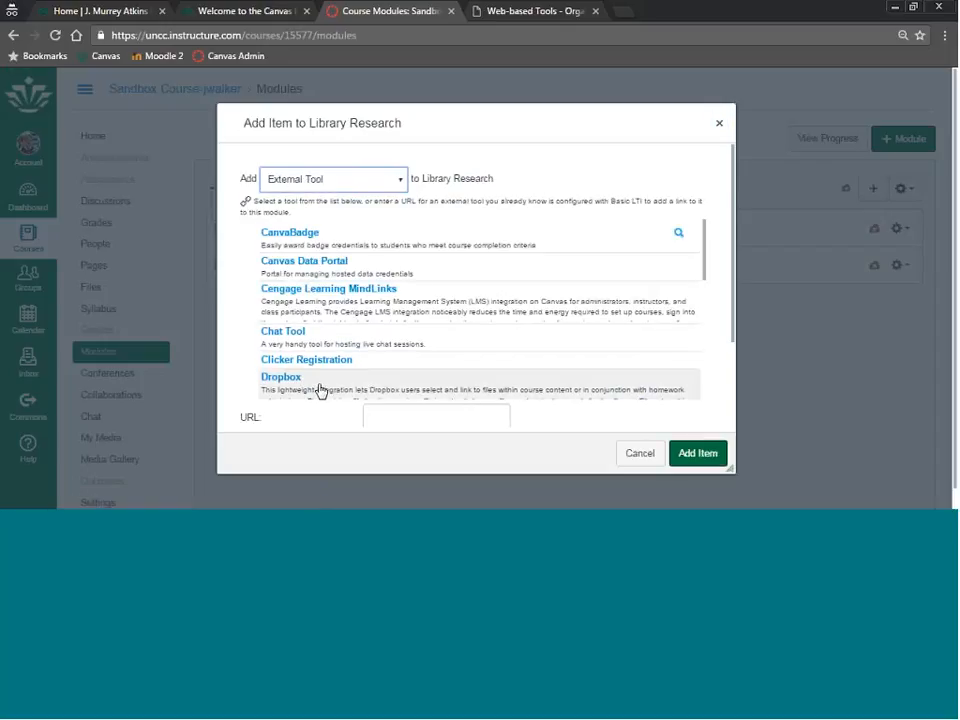
{"action": "scroll", "coordinate": [318, 385], "scroll_direction": "down", "scroll_amount": 3}
{"action": "left_click", "coordinate": [304, 338]}
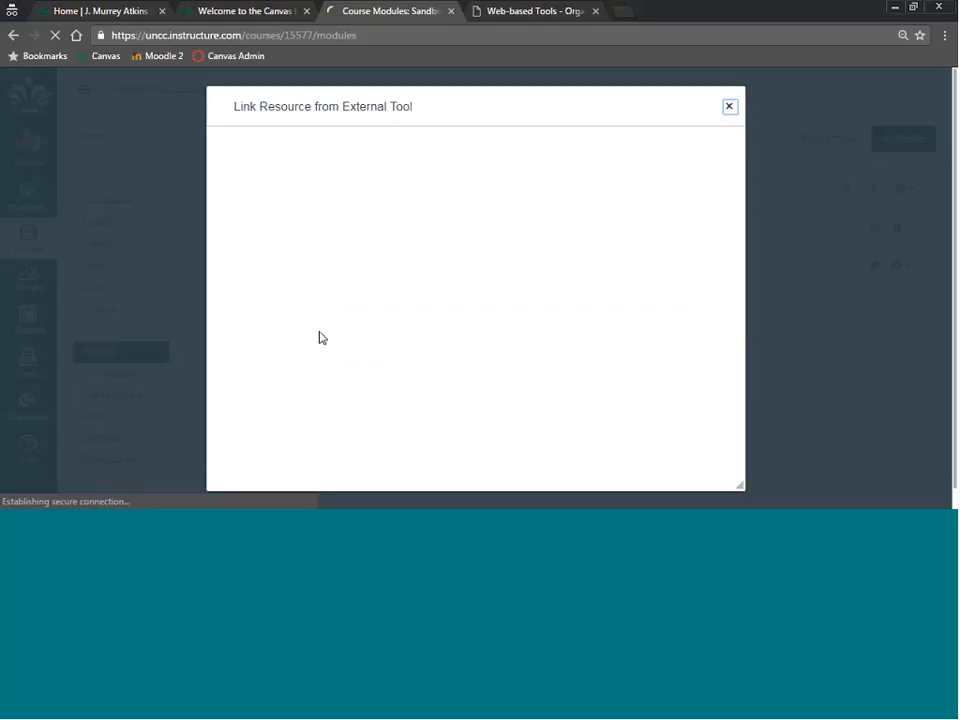
Set the LibGuides site to Research Guides - guides.library.uncc.edu and the content type to Single Page.
{"action": "left_click", "coordinate": [325, 304]}
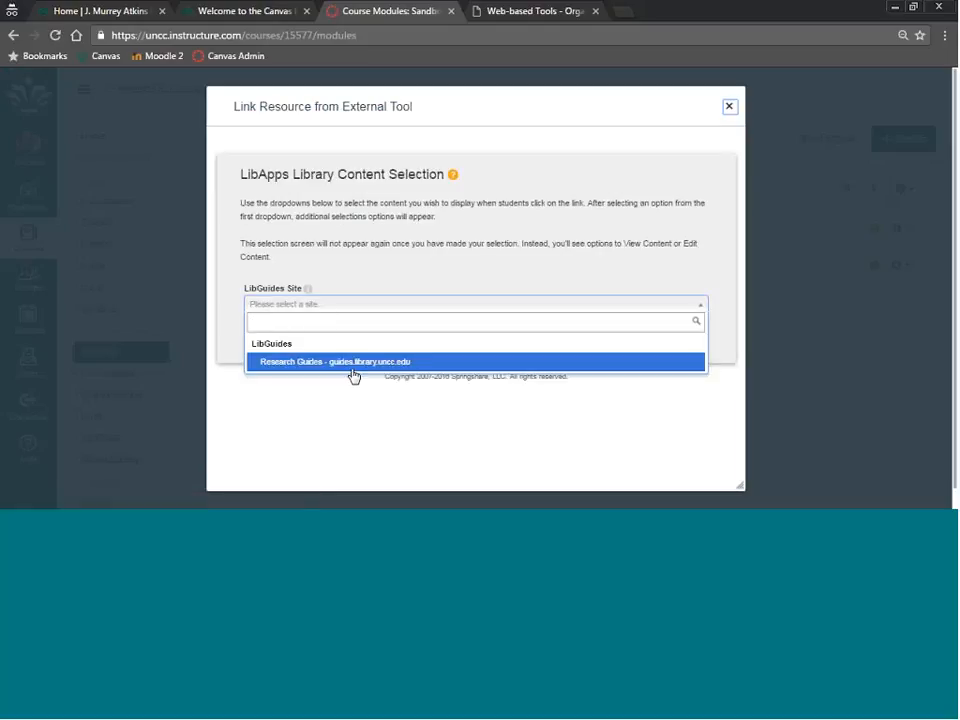
{"action": "left_click", "coordinate": [353, 362]}
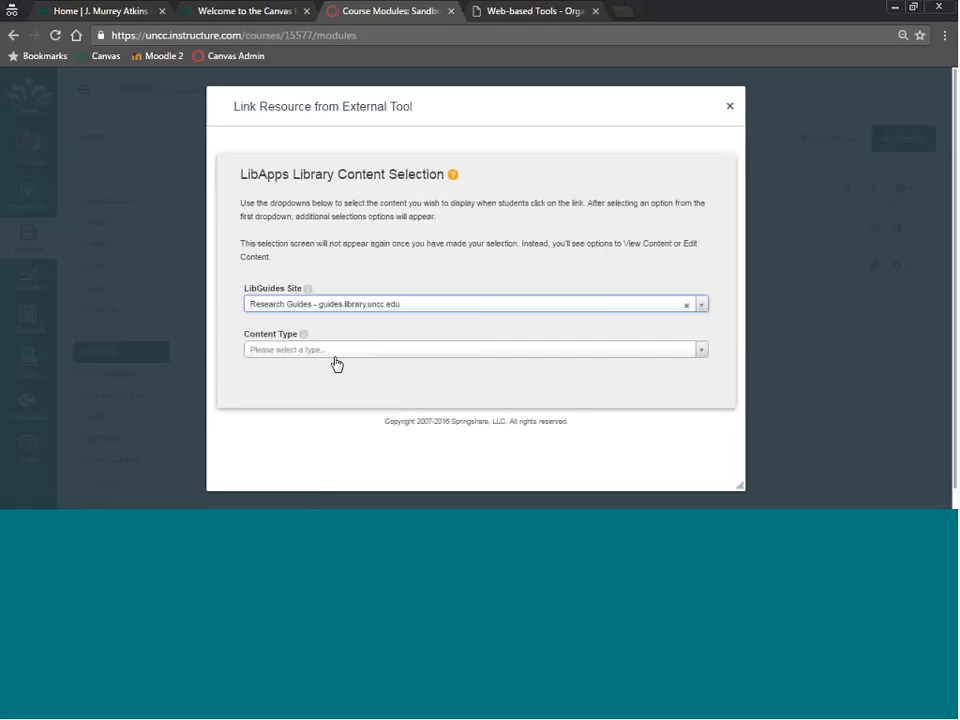
{"action": "left_click", "coordinate": [336, 355]}
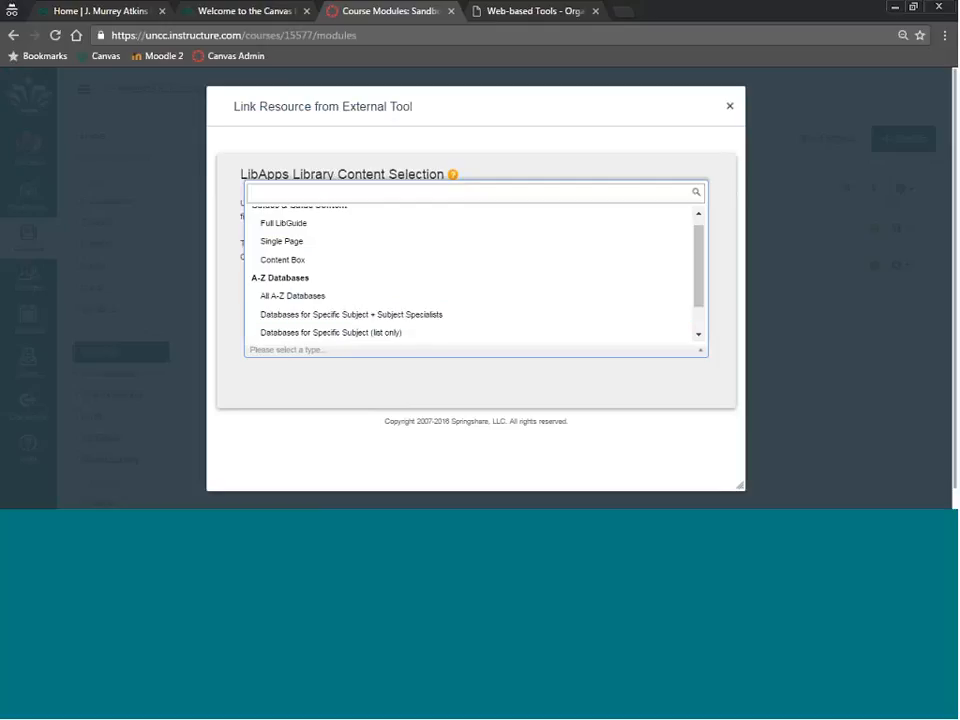
{"action": "left_click", "coordinate": [361, 235]}
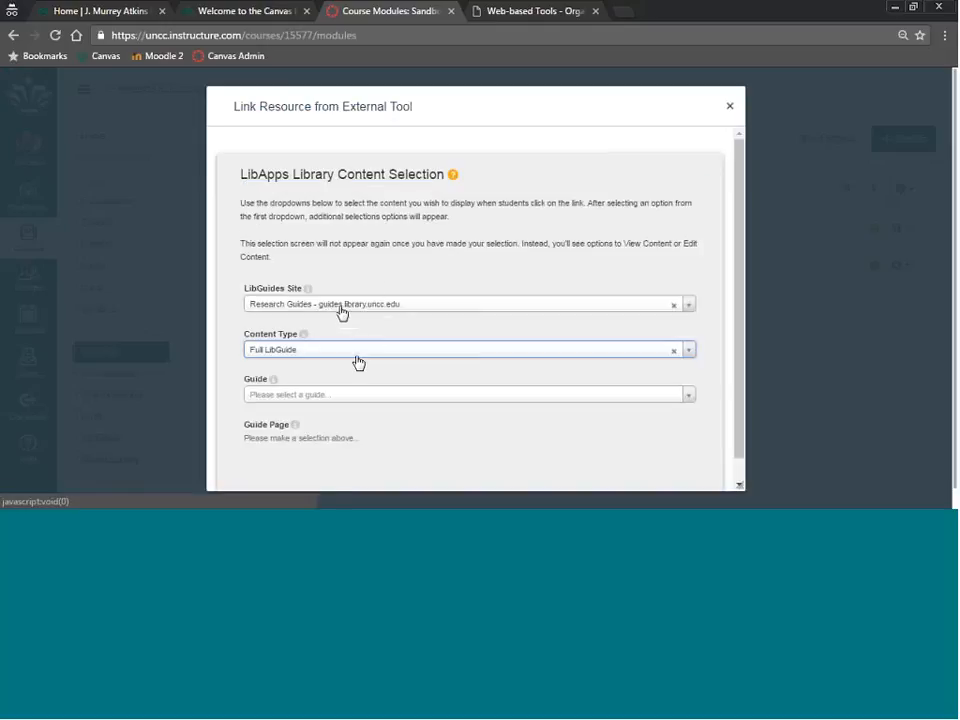
{"action": "left_click", "coordinate": [324, 354]}
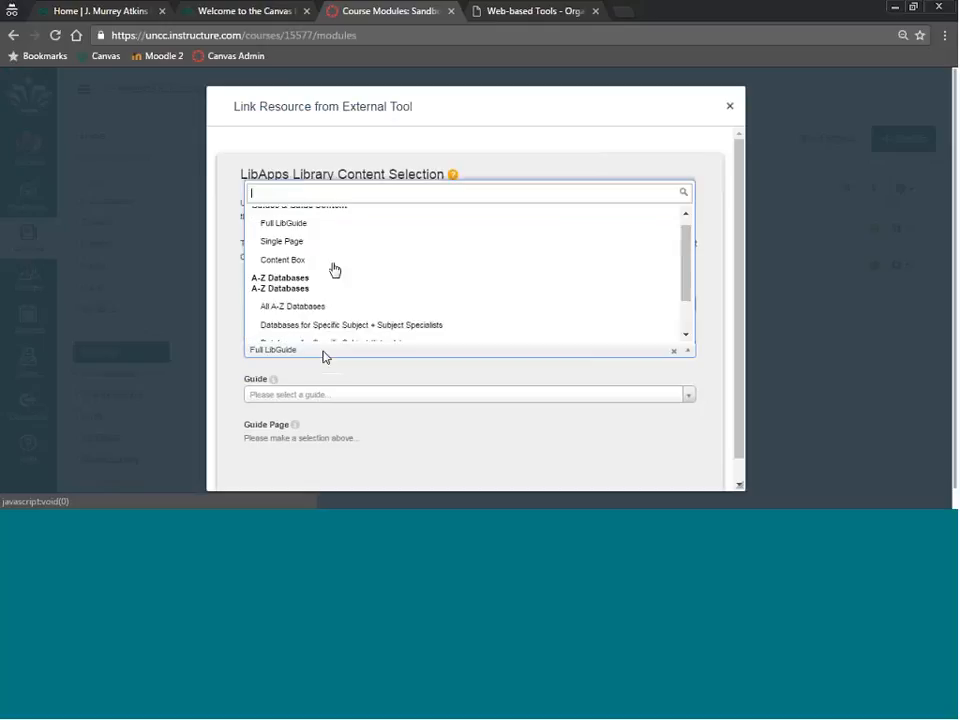
{"action": "left_click", "coordinate": [332, 241]}
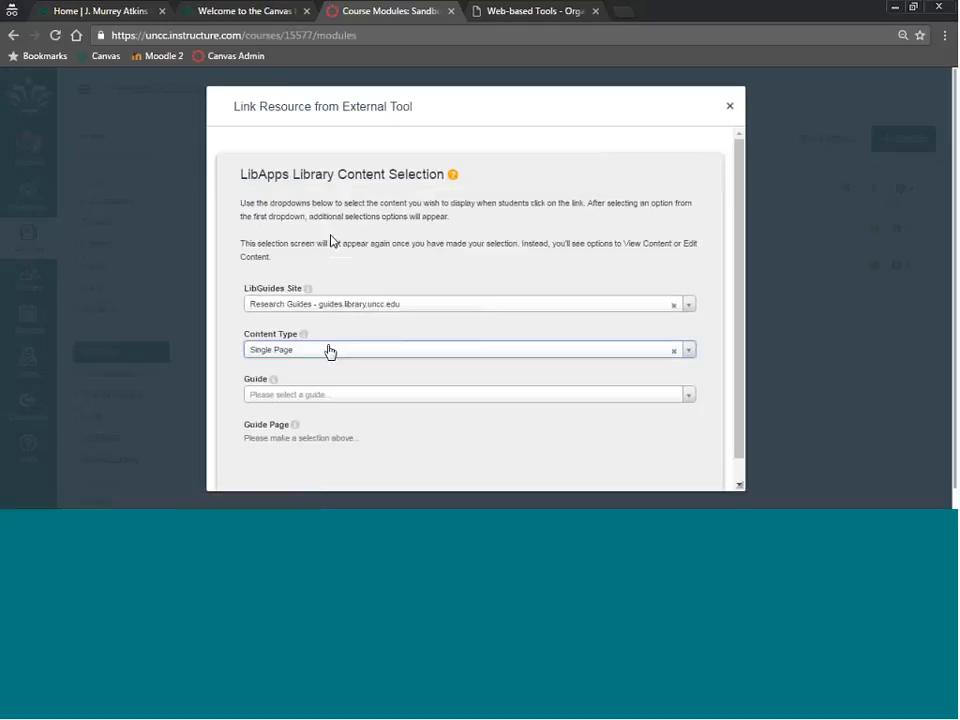
Select the Gadgets page of the MDSK 4251/5251 Teaching Science guide and add it as embedded content to the Library Research module.
{"action": "left_click", "coordinate": [326, 398]}
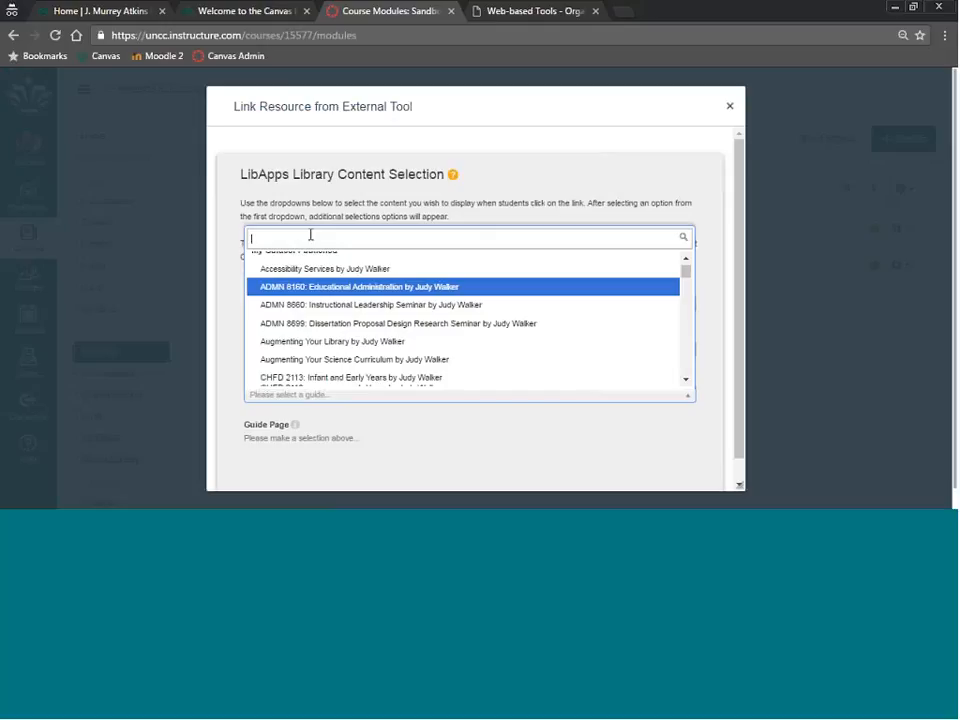
{"action": "type", "text": "mdsk"}
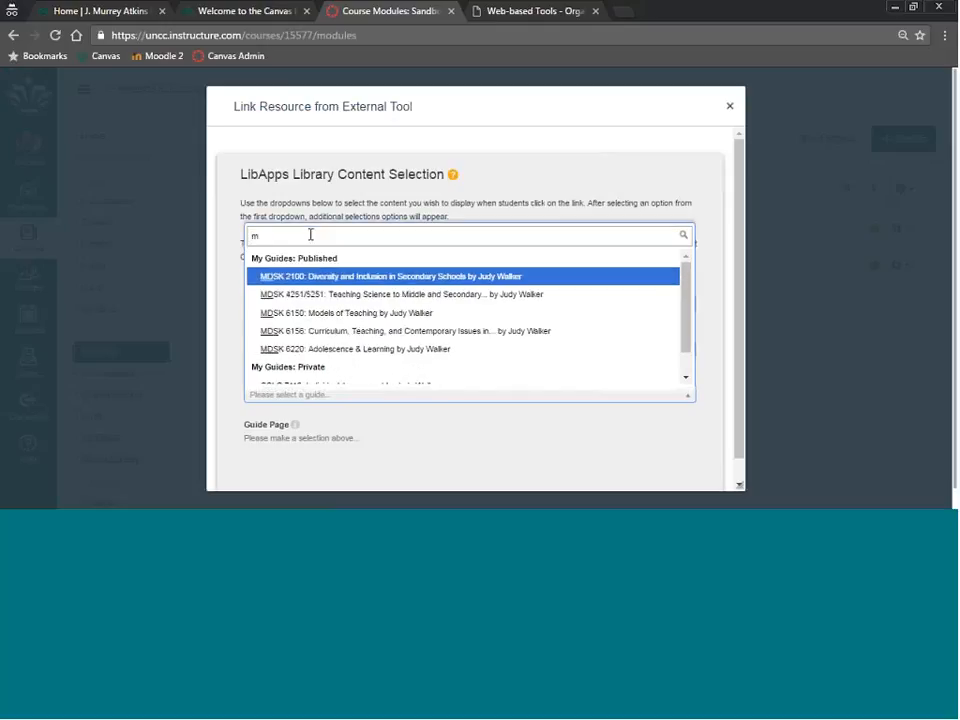
{"action": "left_click", "coordinate": [300, 295]}
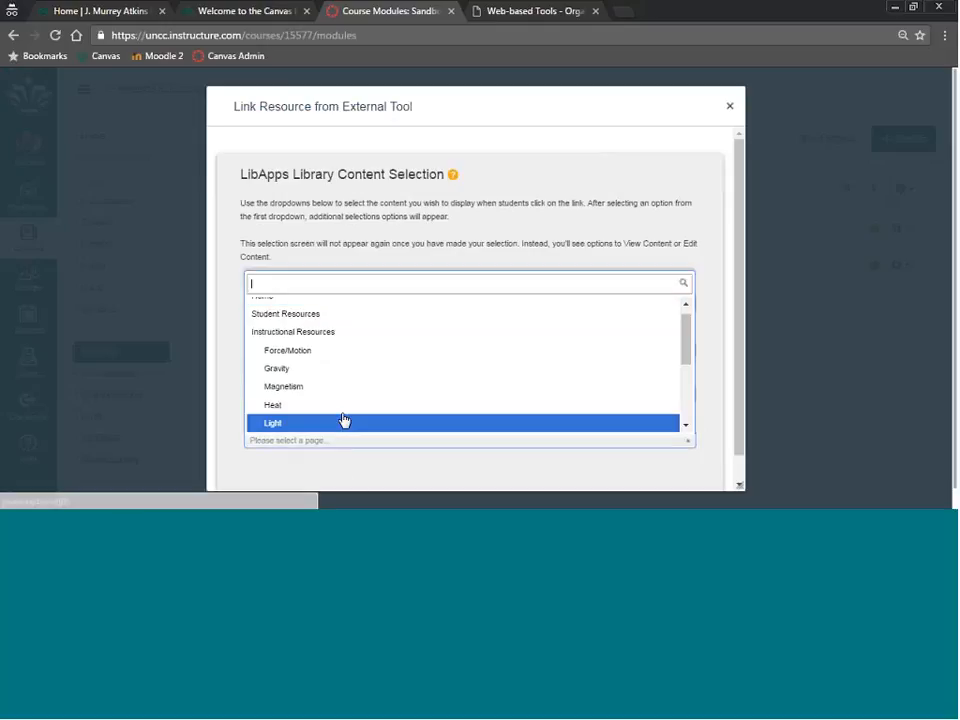
{"action": "scroll", "coordinate": [349, 403], "scroll_direction": "down", "scroll_amount": 5}
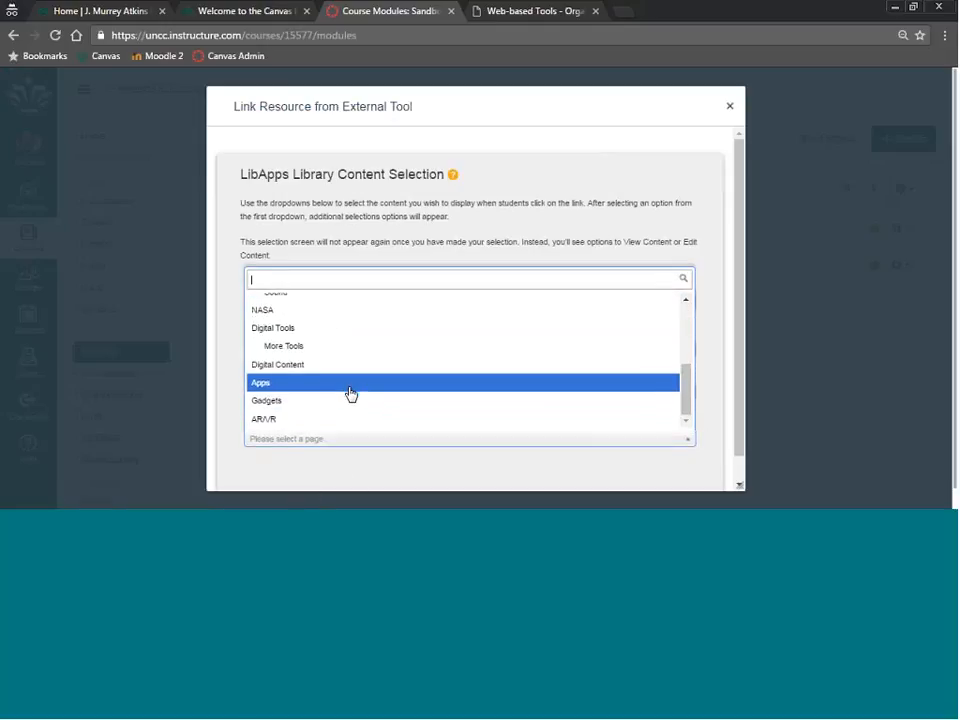
{"action": "left_click", "coordinate": [349, 386]}
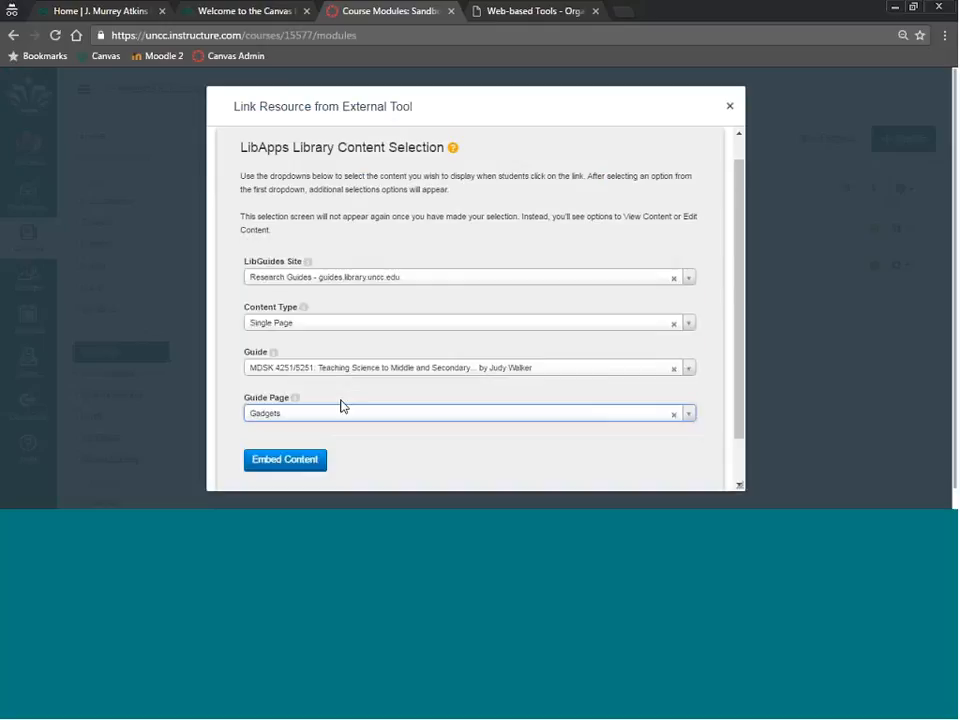
{"action": "left_click", "coordinate": [268, 467]}
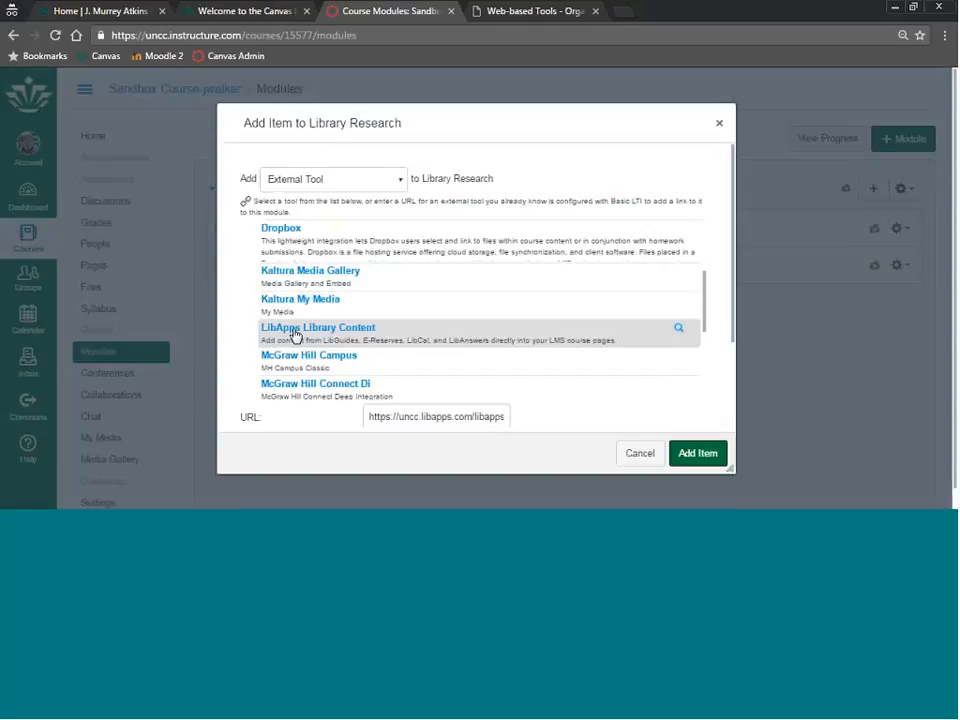
{"action": "left_click", "coordinate": [695, 456]}
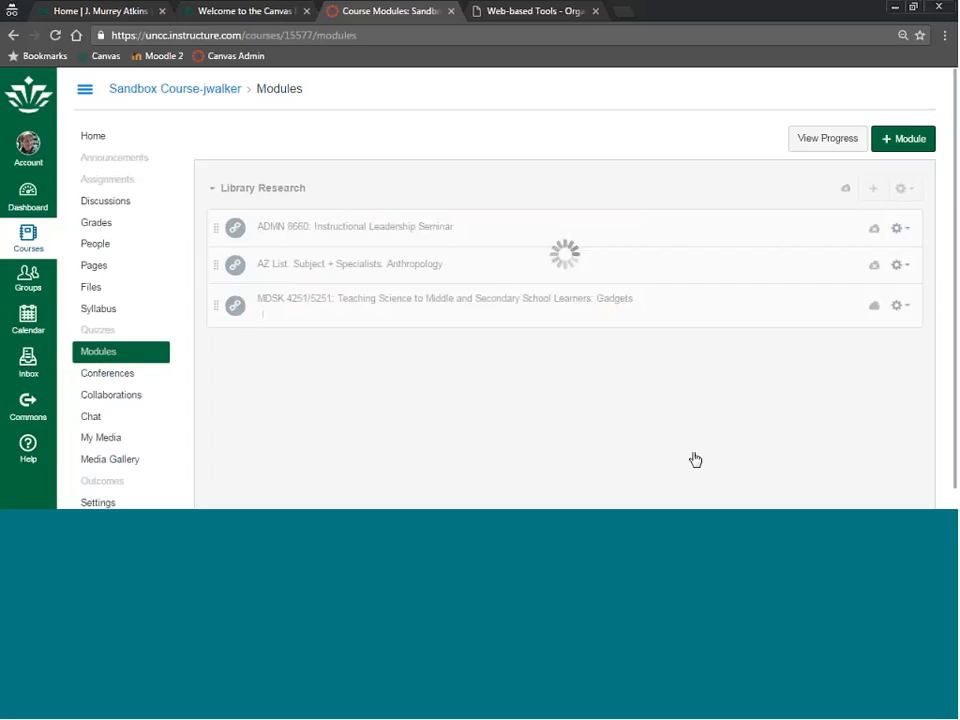
Open the MDSK 4251/5251 Gadgets item in the module and look through its 3D printing, apps and video content.
{"action": "left_click", "coordinate": [400, 301]}
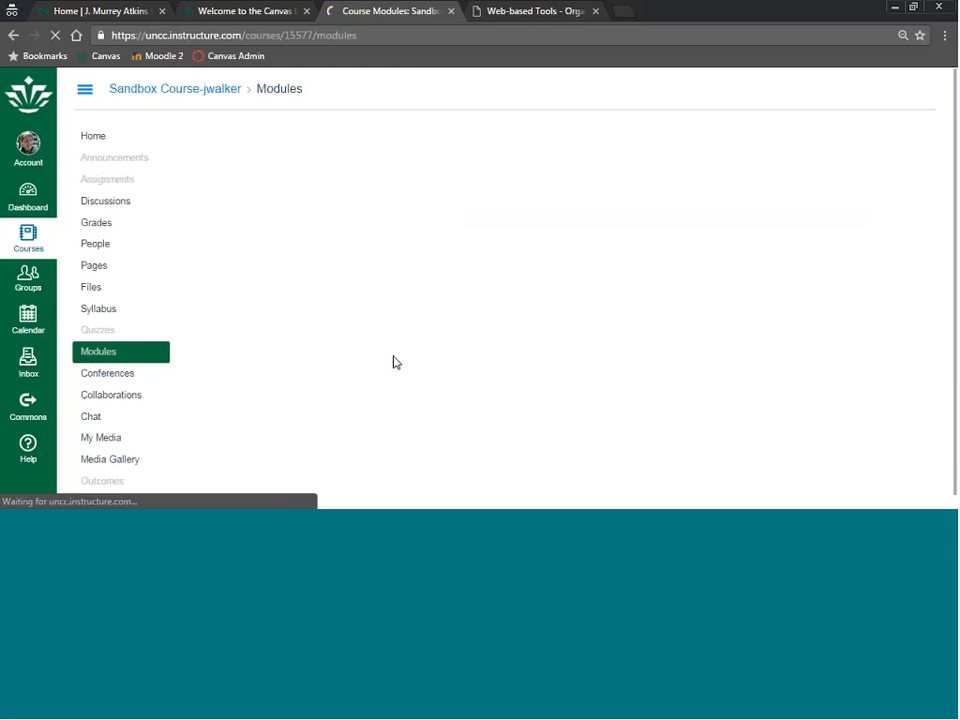
{"action": "left_click", "coordinate": [364, 296]}
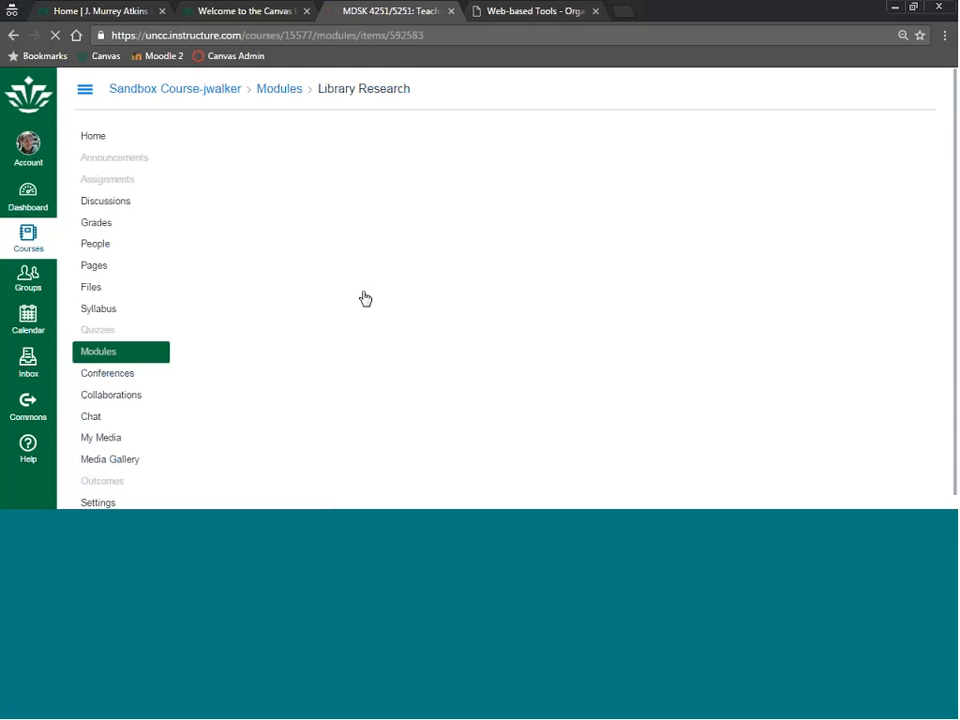
{"action": "scroll", "coordinate": [440, 345], "scroll_direction": "down", "scroll_amount": 4}
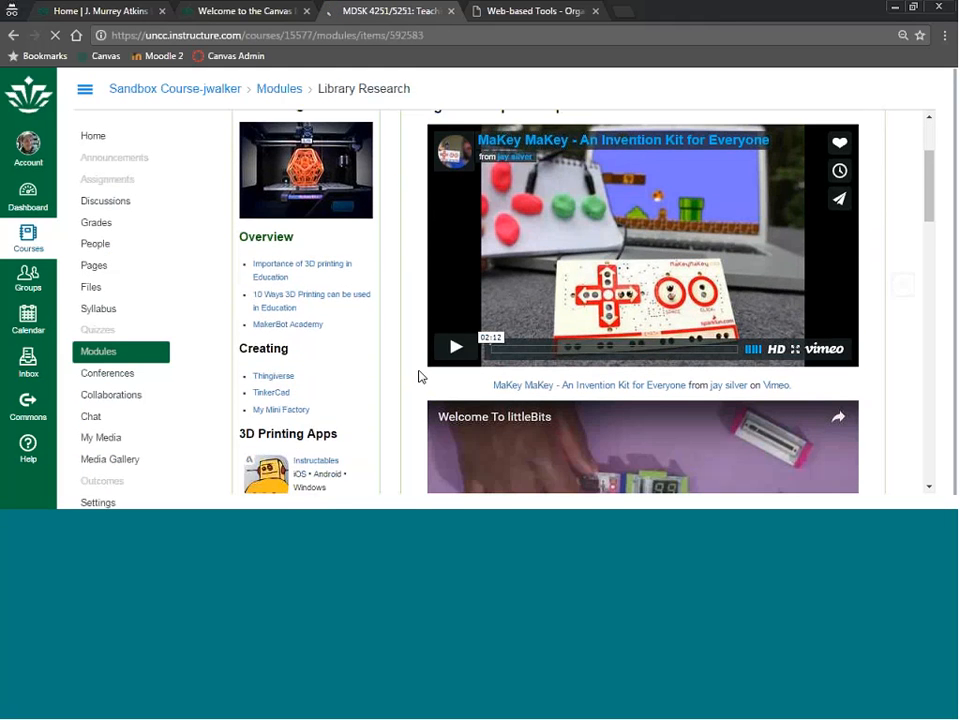
{"action": "scroll", "coordinate": [418, 370], "scroll_direction": "down", "scroll_amount": 1}
{"action": "scroll", "coordinate": [420, 366], "scroll_direction": "up", "scroll_amount": 6}
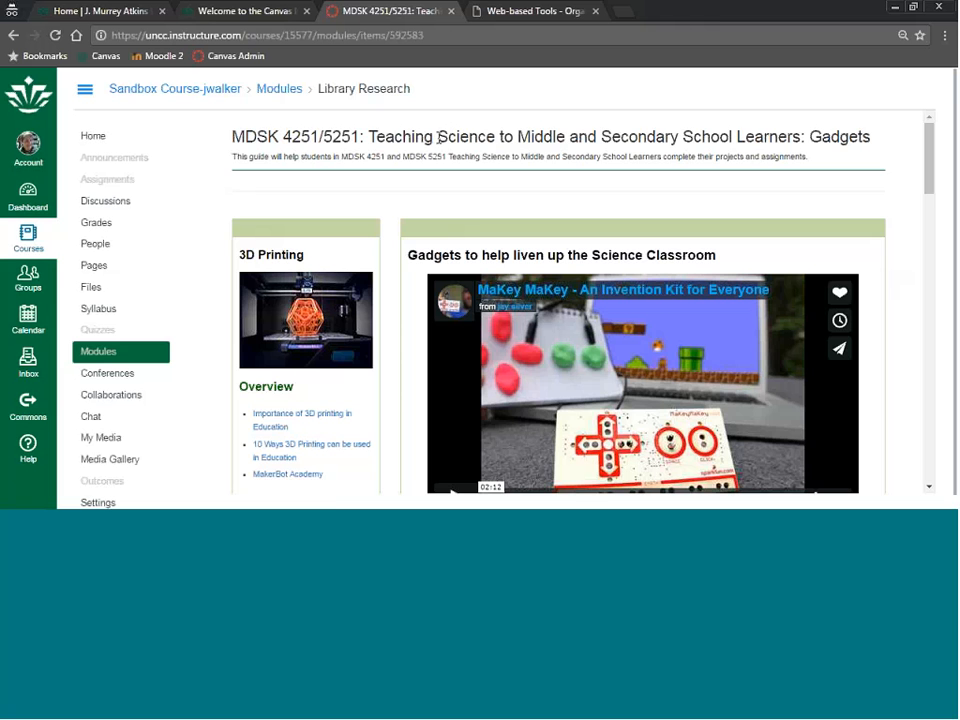
{"action": "scroll", "coordinate": [356, 417], "scroll_direction": "down", "scroll_amount": 4}
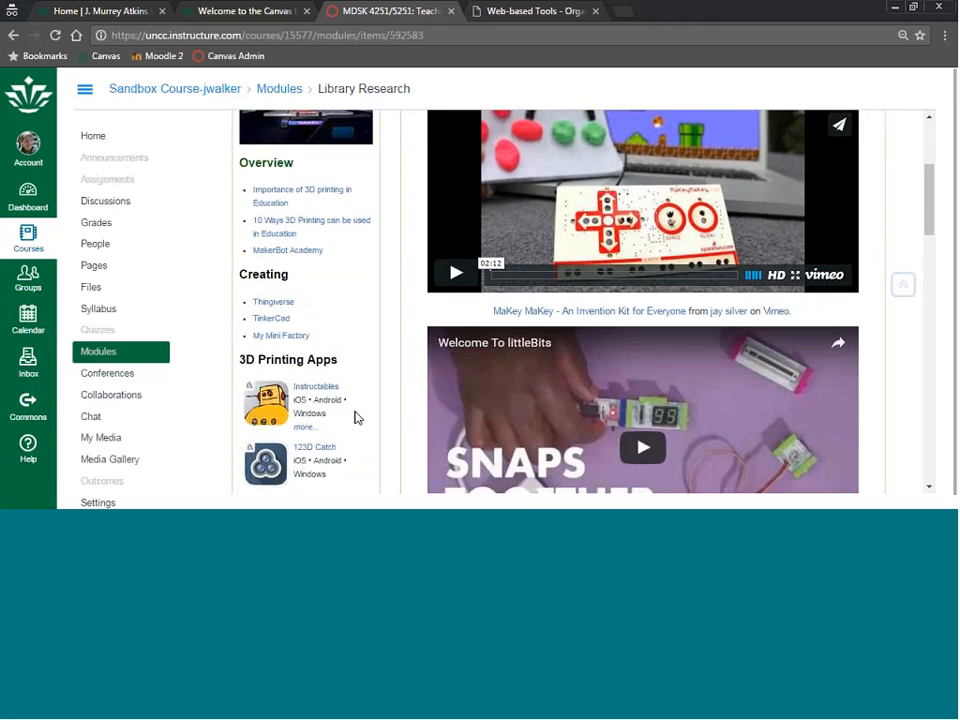
{"action": "scroll", "coordinate": [365, 482], "scroll_direction": "down", "scroll_amount": 3}
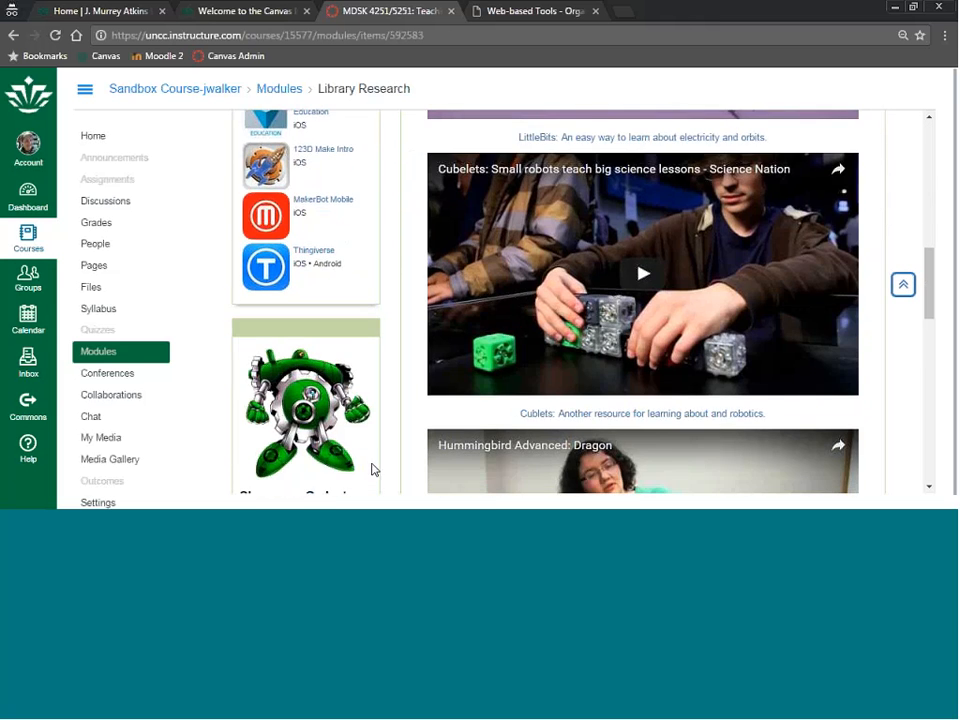
{"action": "scroll", "coordinate": [371, 469], "scroll_direction": "up", "scroll_amount": 3}
{"action": "scroll", "coordinate": [397, 436], "scroll_direction": "up", "scroll_amount": 5}
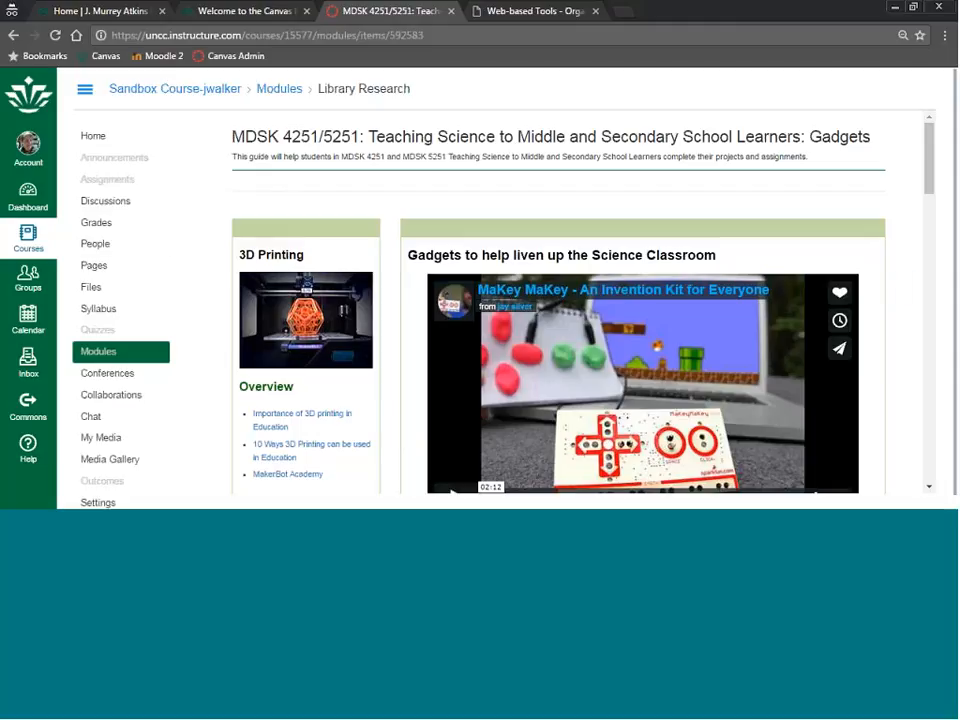
Create a new course page from the full pages list and title it "library databases".
{"action": "left_click", "coordinate": [92, 274]}
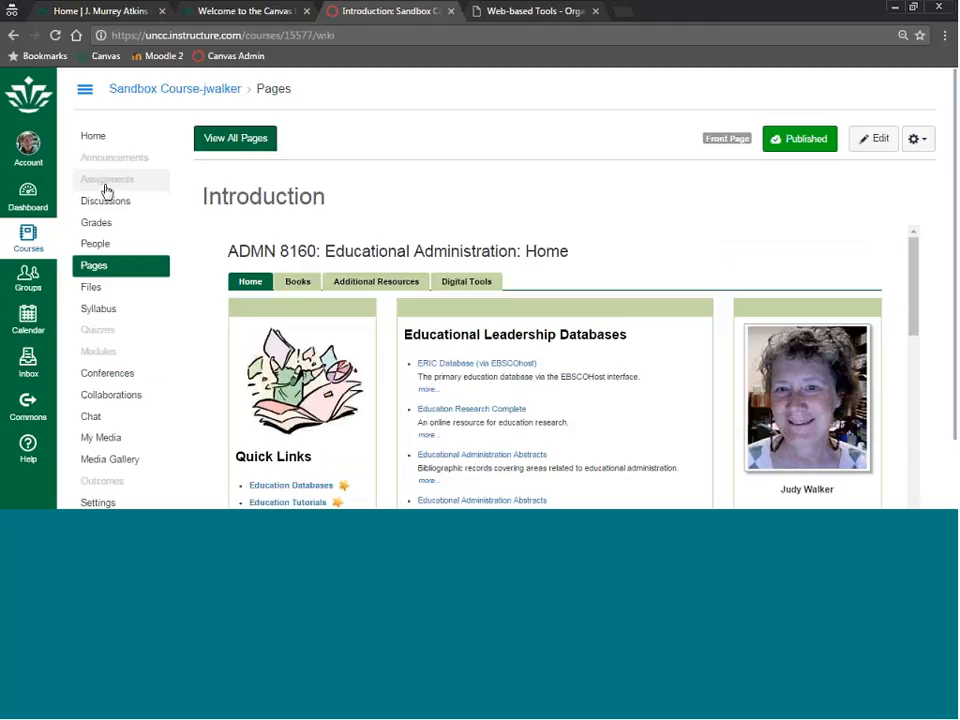
{"action": "left_click", "coordinate": [230, 155]}
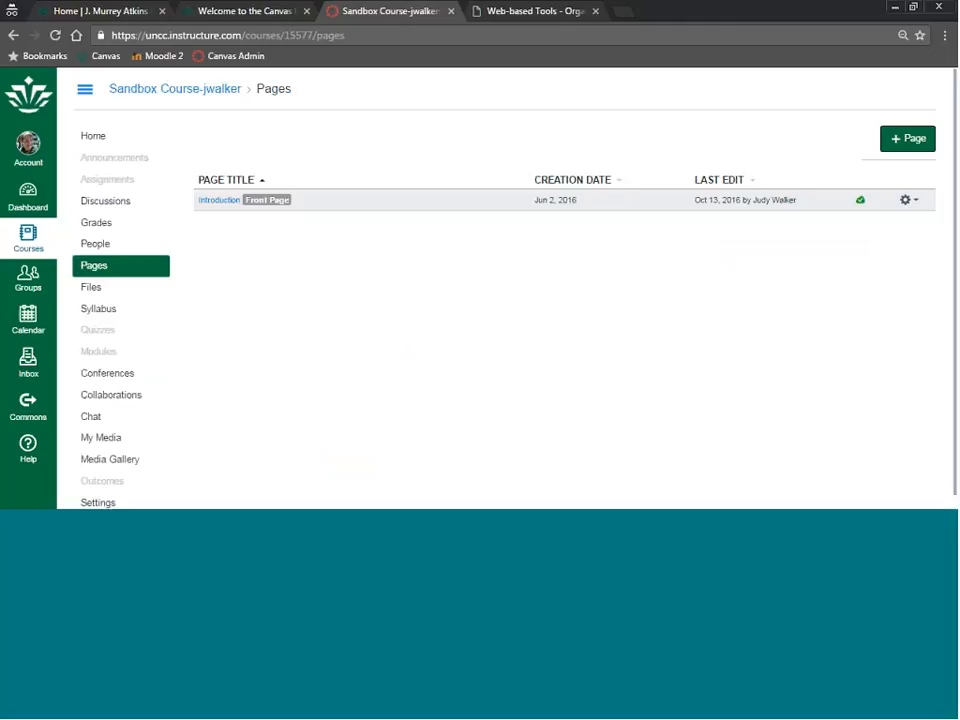
{"action": "left_click", "coordinate": [912, 143]}
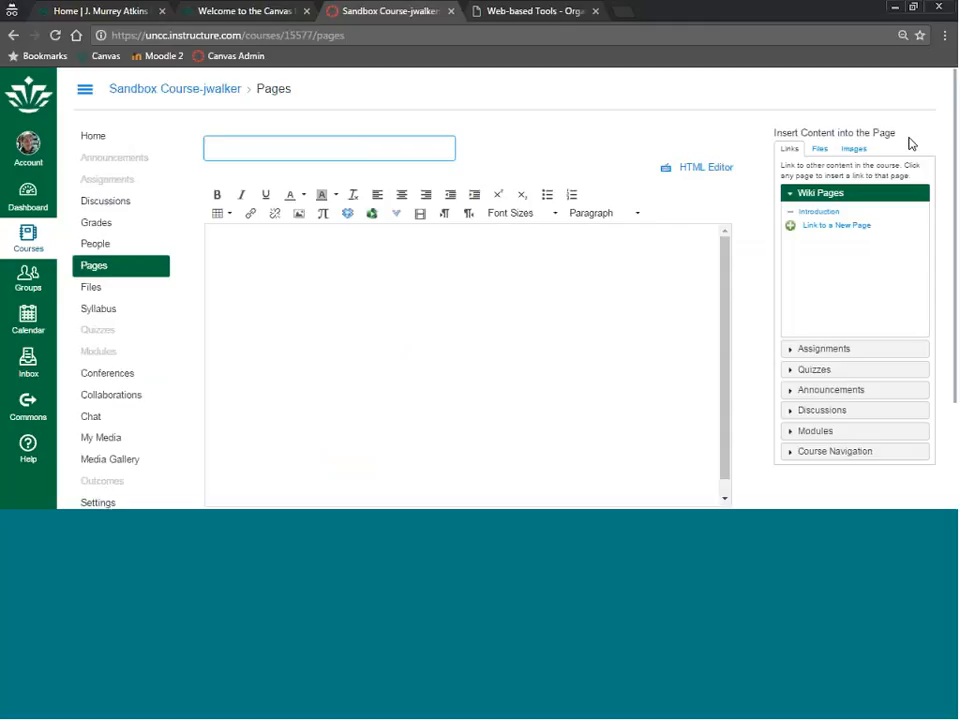
{"action": "type", "text": "library databases"}
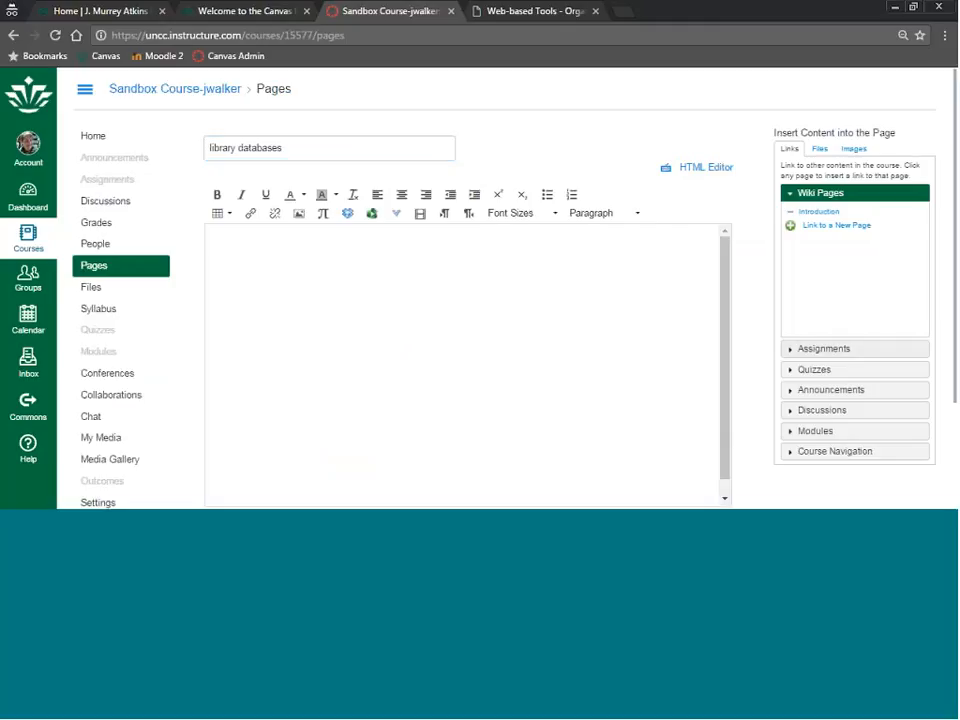
{"action": "left_click", "coordinate": [455, 108]}
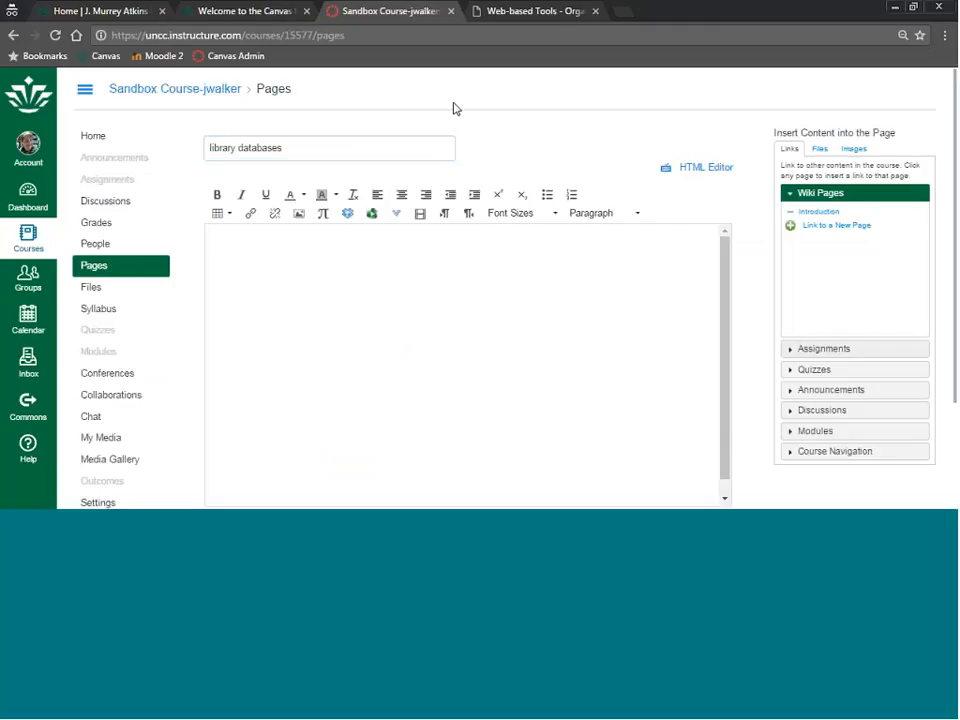
Start embedding LibApps Library Content in the page, with site Research Guides - guides.library.uncc.edu and type Databases for Specific Subject + Subject Specialists.
{"action": "left_click", "coordinate": [397, 216]}
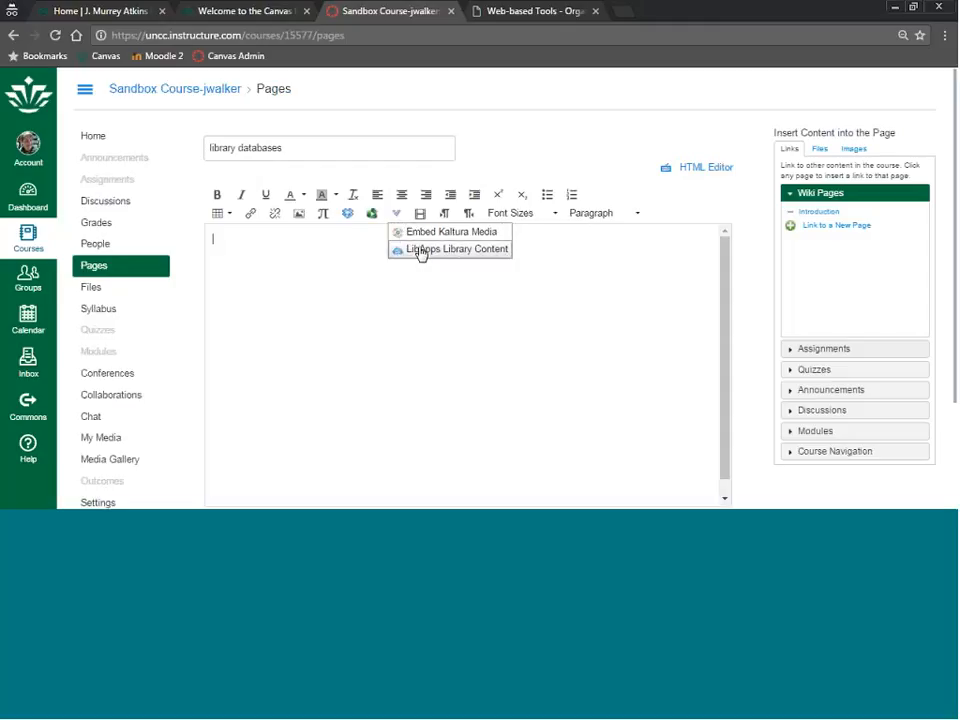
{"action": "left_click", "coordinate": [421, 250]}
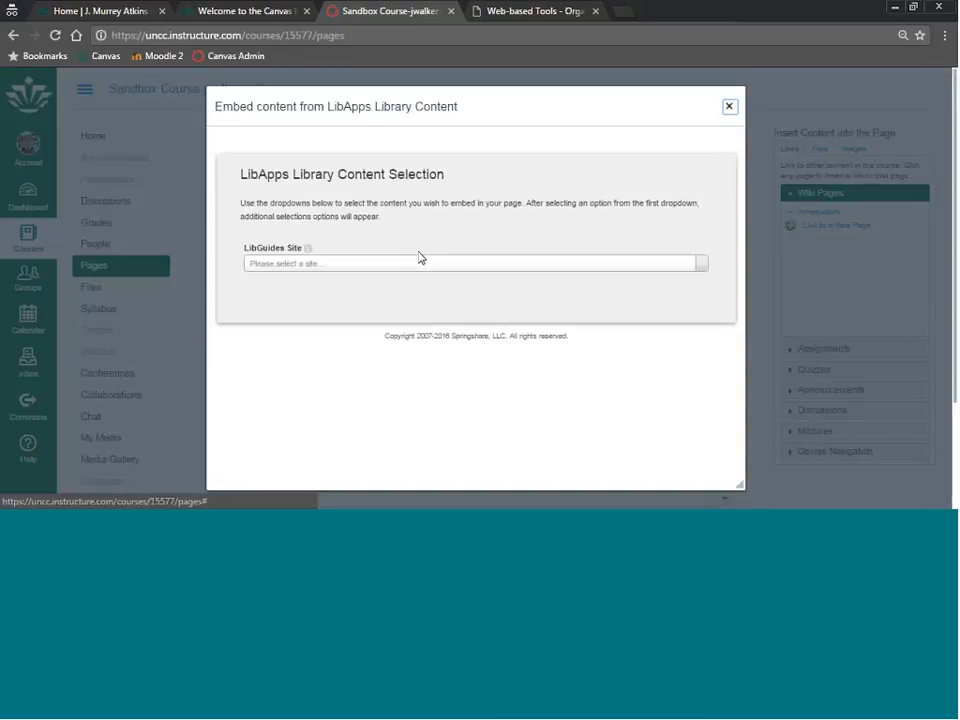
{"action": "left_click", "coordinate": [409, 264]}
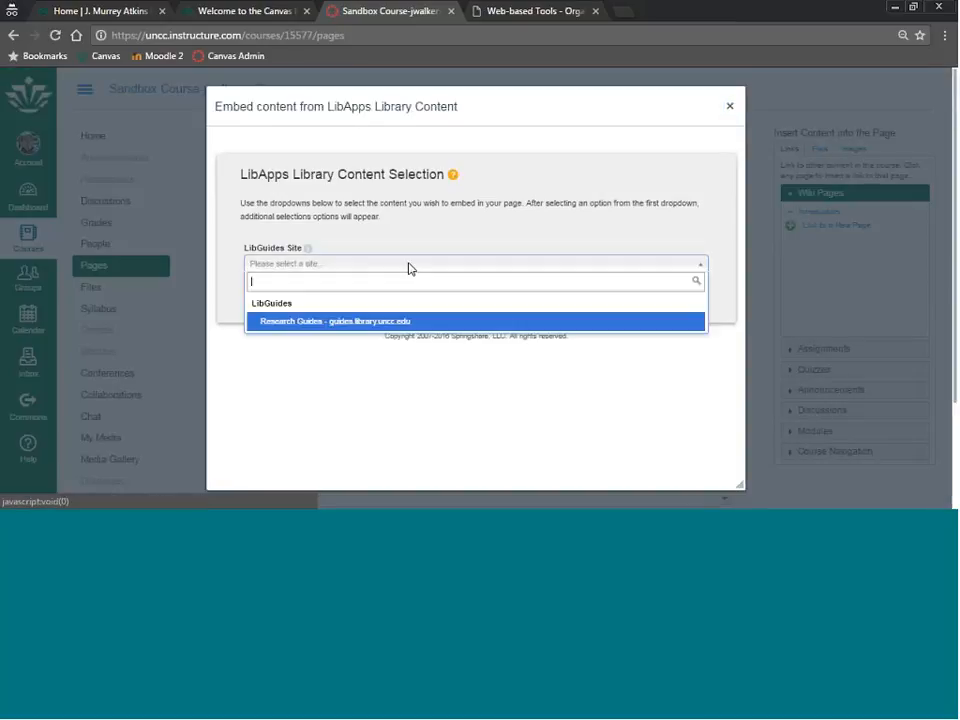
{"action": "left_click", "coordinate": [375, 322]}
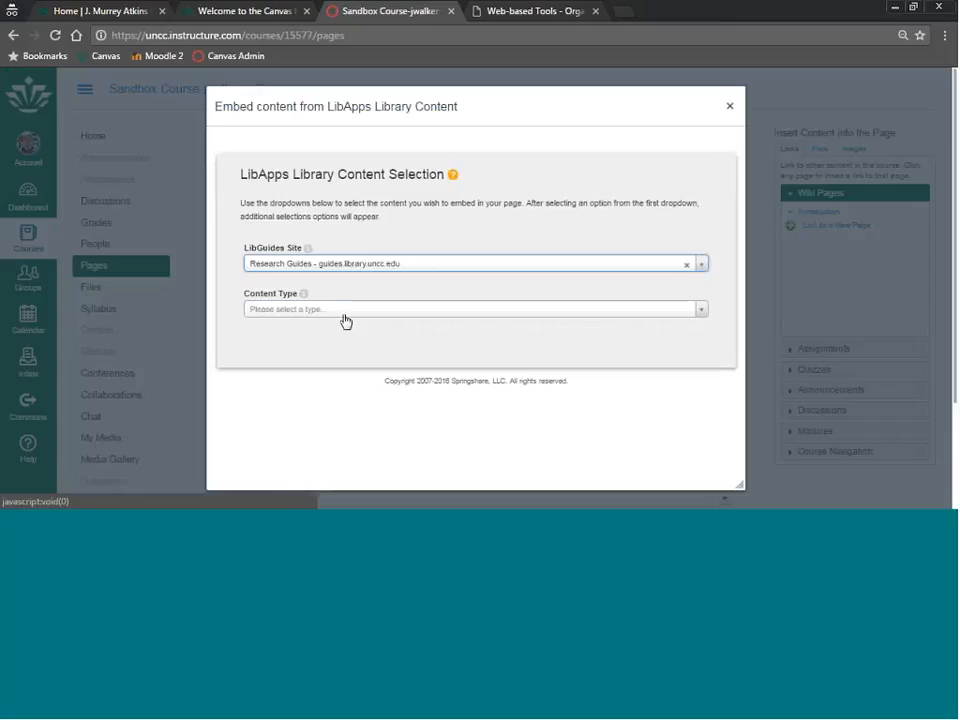
{"action": "left_click", "coordinate": [344, 311]}
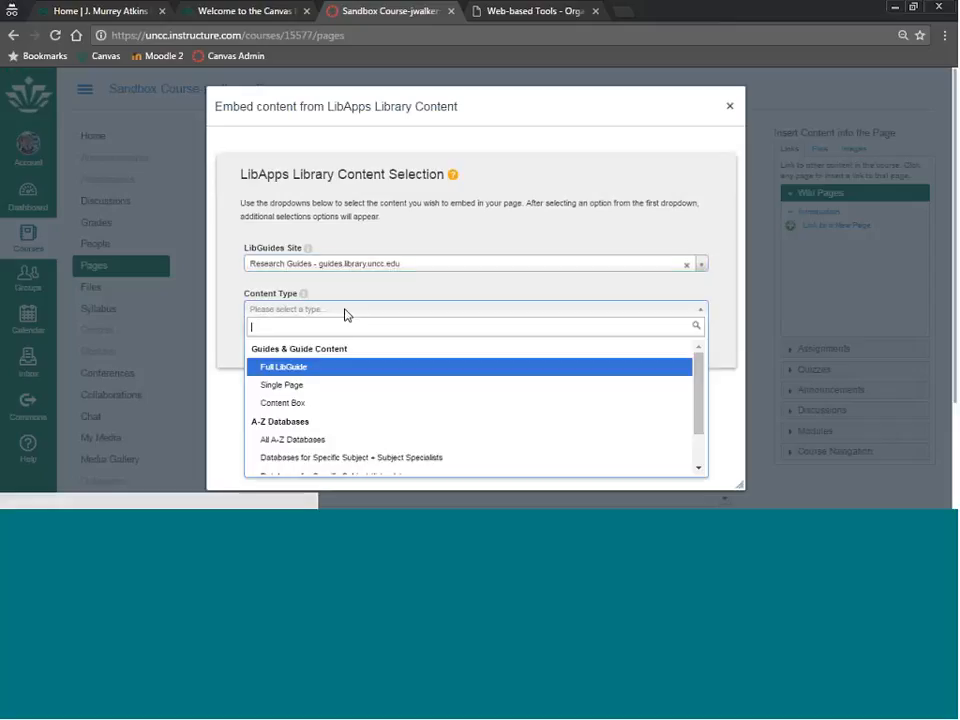
{"action": "left_click", "coordinate": [321, 459]}
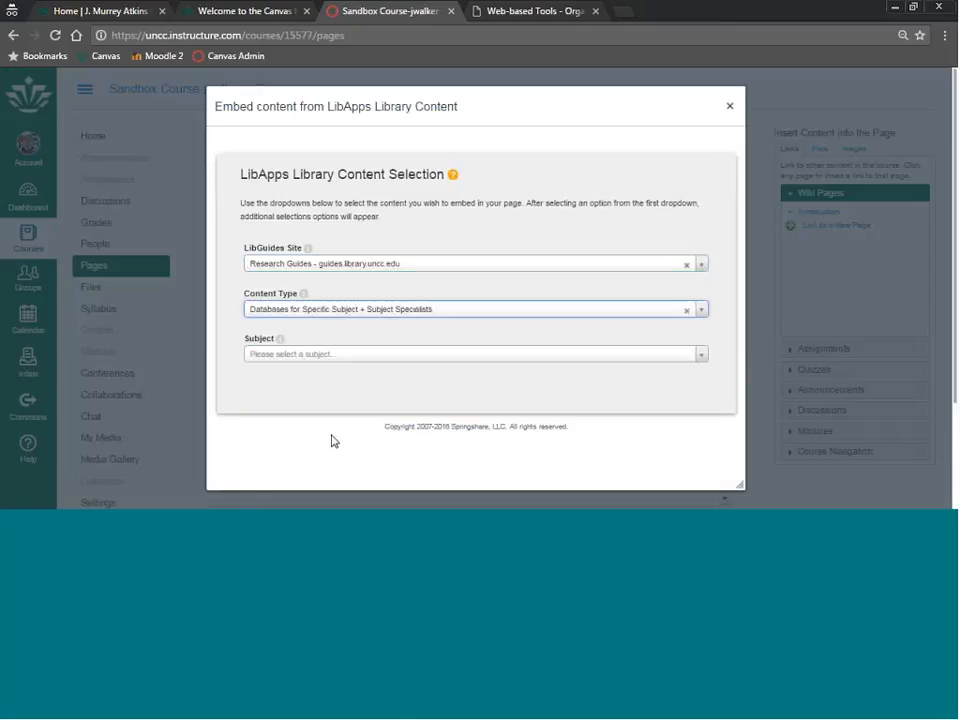
Choose Sociology as the subject and embed the database list in the page body.
{"action": "left_click", "coordinate": [341, 360]}
{"action": "scroll", "coordinate": [370, 311], "scroll_direction": "down", "scroll_amount": 10}
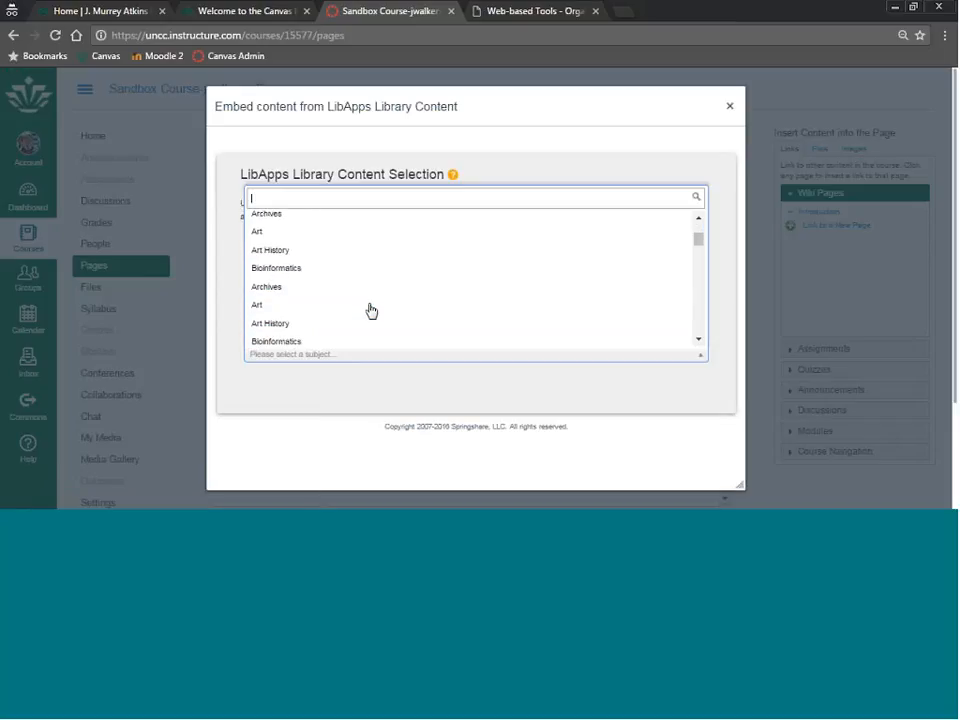
{"action": "scroll", "coordinate": [370, 311], "scroll_direction": "down", "scroll_amount": 10}
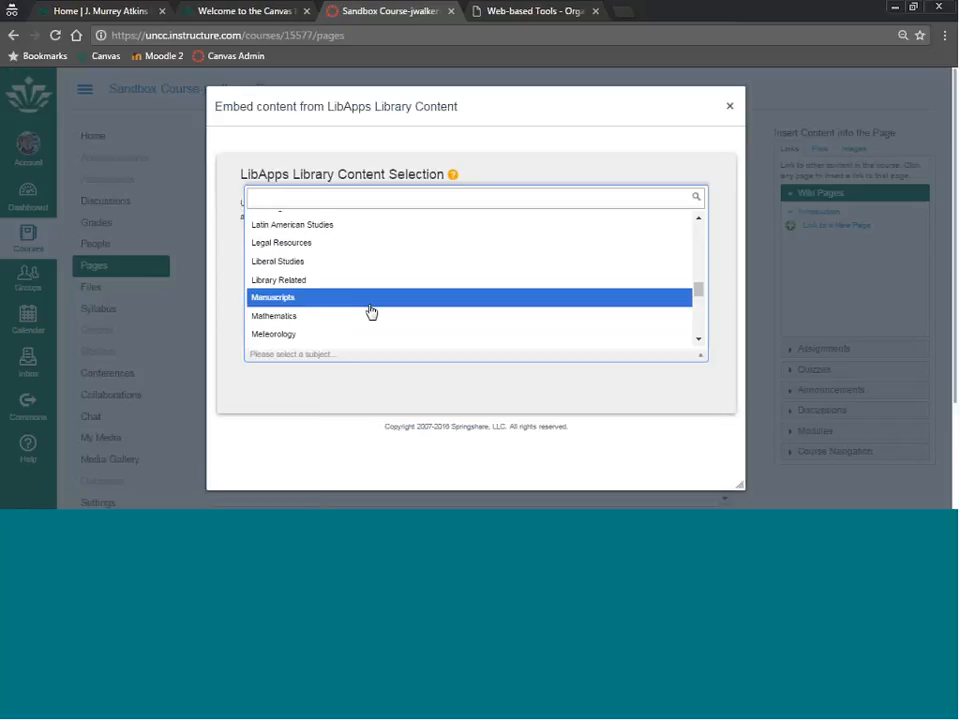
{"action": "left_click", "coordinate": [313, 308]}
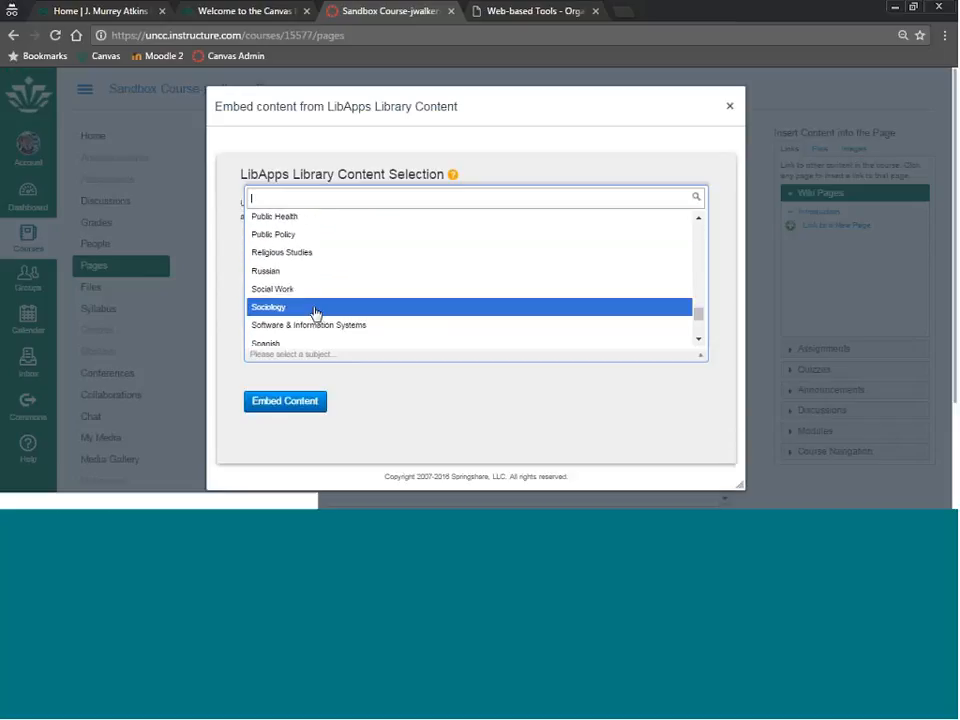
{"action": "left_click", "coordinate": [288, 405]}
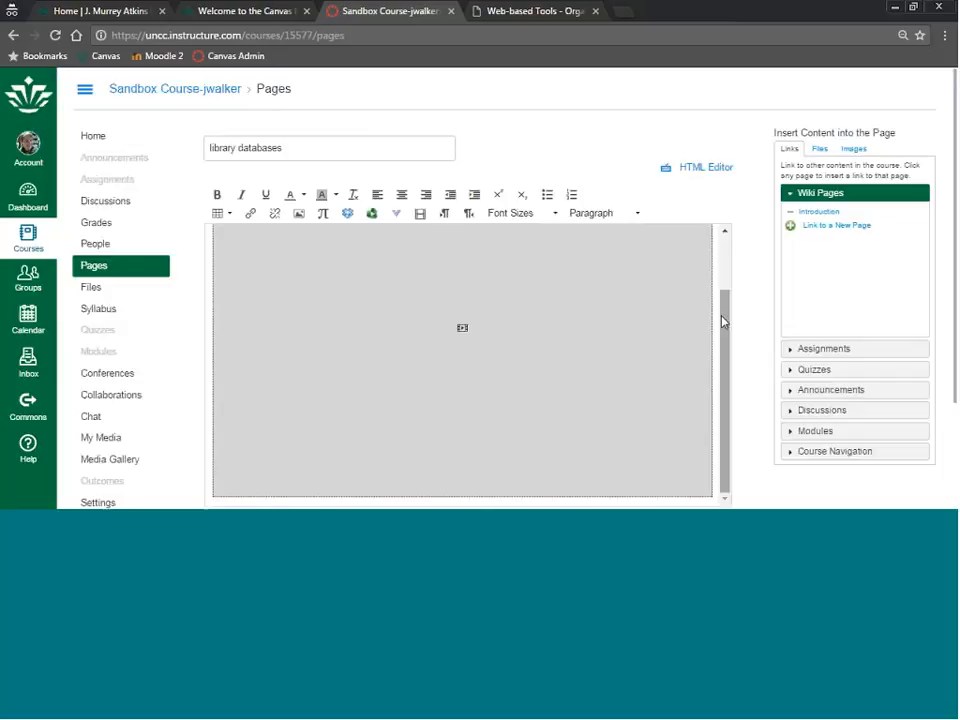
Save the library databases page and look through its embedded Sociology databases, subject expert and guides.
{"action": "scroll", "coordinate": [761, 349], "scroll_direction": "down", "scroll_amount": 3}
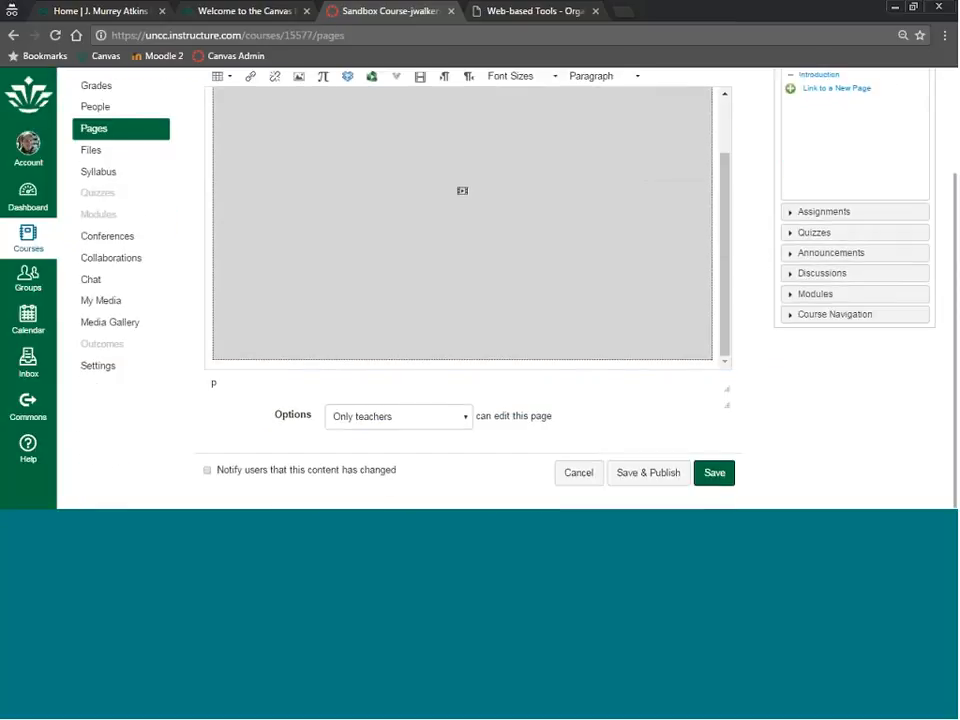
{"action": "left_click", "coordinate": [716, 474]}
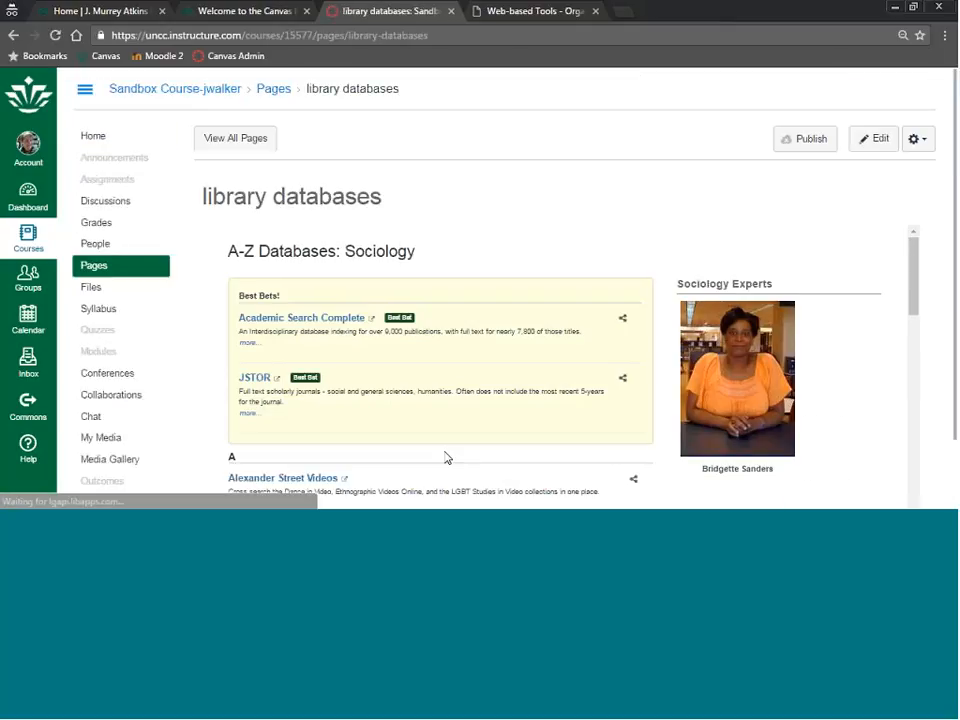
{"action": "scroll", "coordinate": [437, 436], "scroll_direction": "down", "scroll_amount": 1}
{"action": "scroll", "coordinate": [437, 436], "scroll_direction": "down", "scroll_amount": 10}
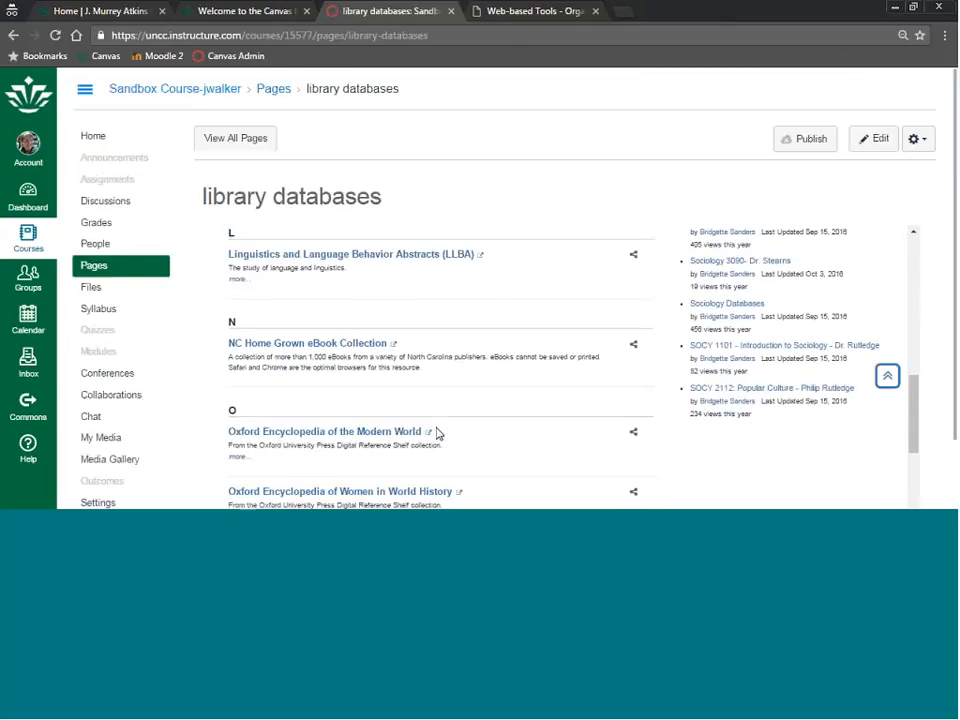
{"action": "scroll", "coordinate": [435, 432], "scroll_direction": "down", "scroll_amount": 5}
{"action": "scroll", "coordinate": [431, 433], "scroll_direction": "up", "scroll_amount": 10}
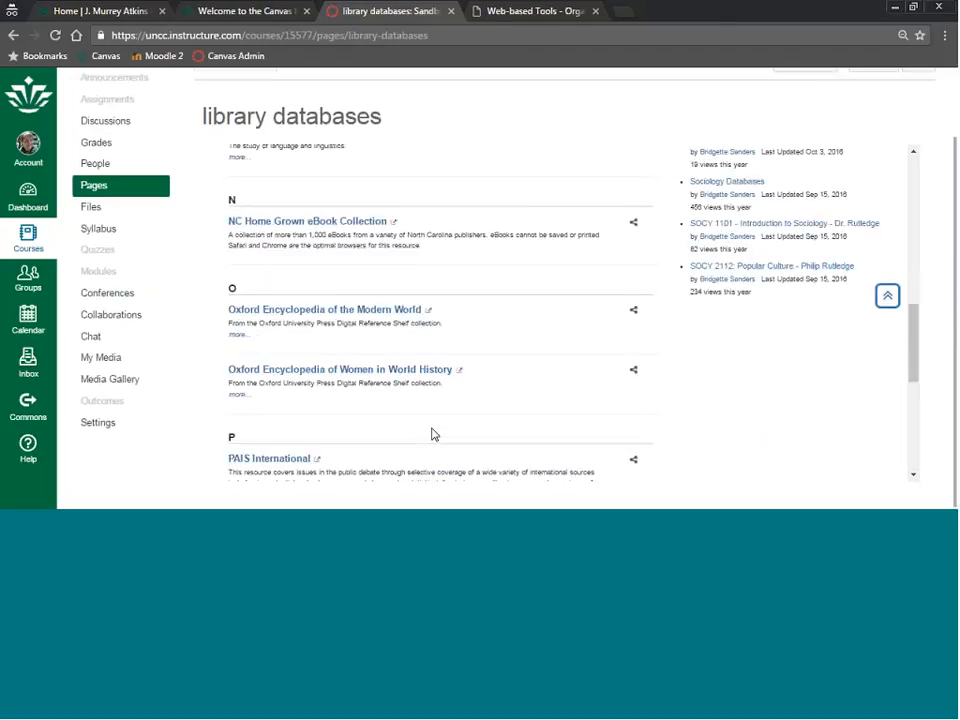
{"action": "scroll", "coordinate": [431, 433], "scroll_direction": "up", "scroll_amount": 10}
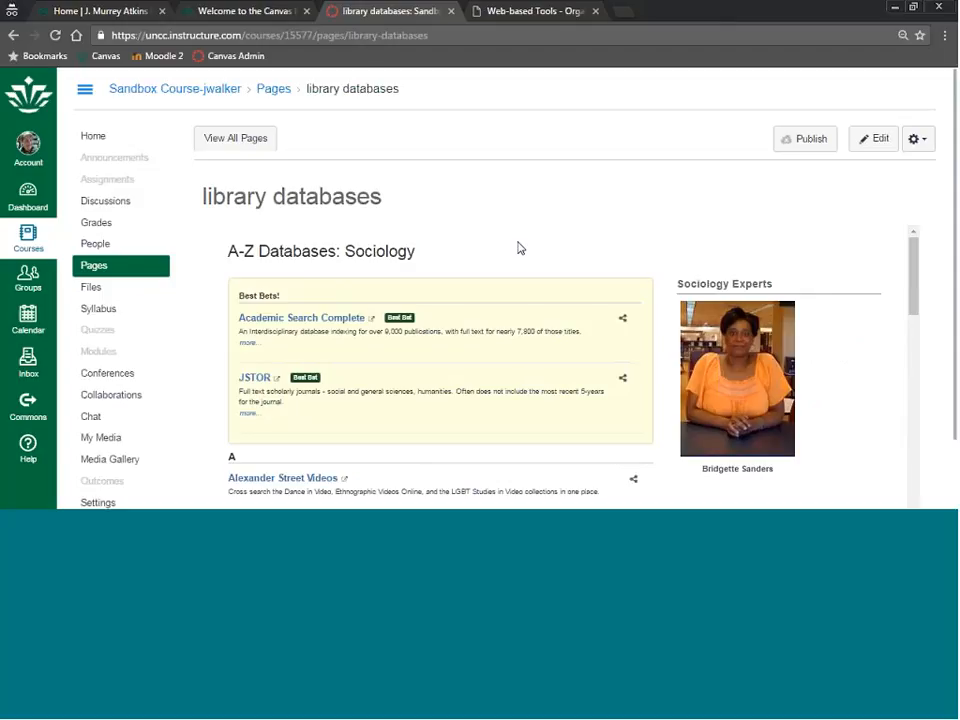
{"action": "scroll", "coordinate": [516, 256], "scroll_direction": "down", "scroll_amount": 4}
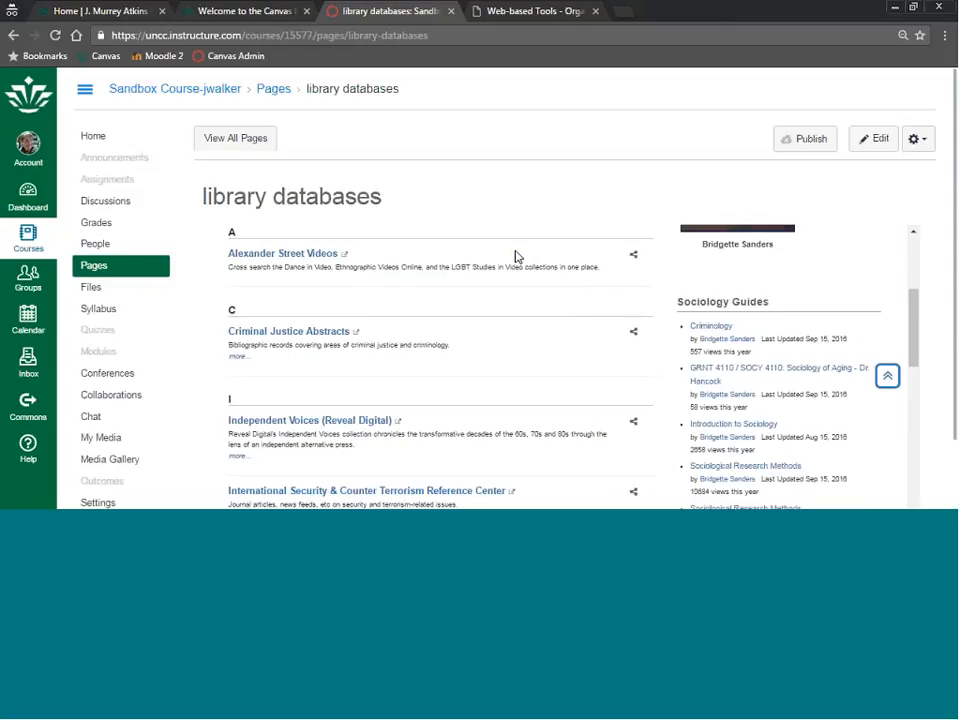
{"action": "scroll", "coordinate": [516, 256], "scroll_direction": "down", "scroll_amount": 10}
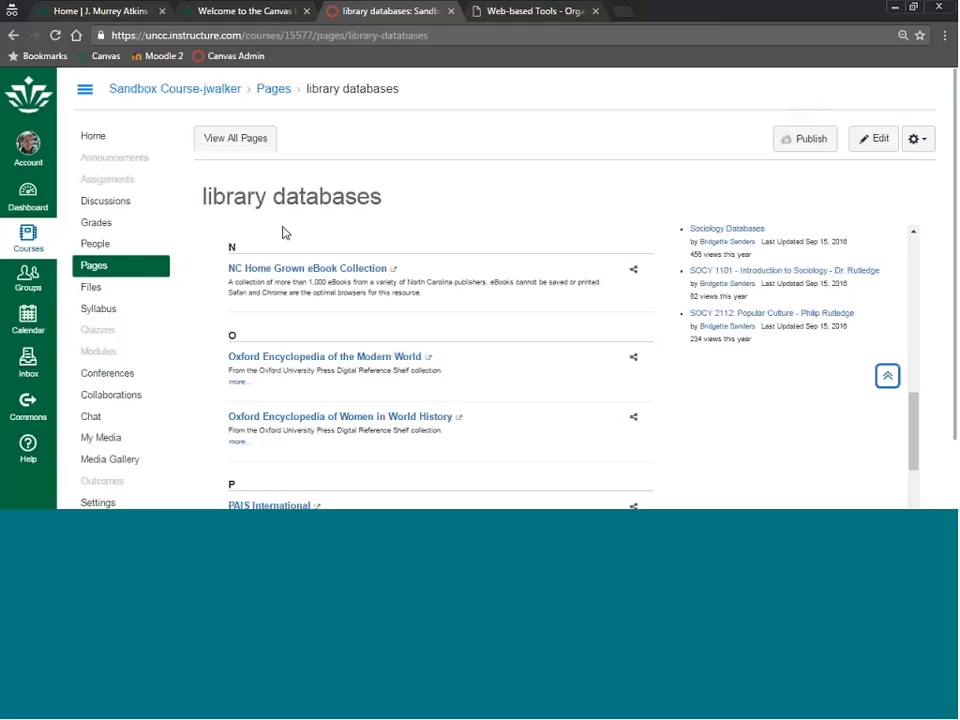
{"action": "left_click", "coordinate": [136, 268]}
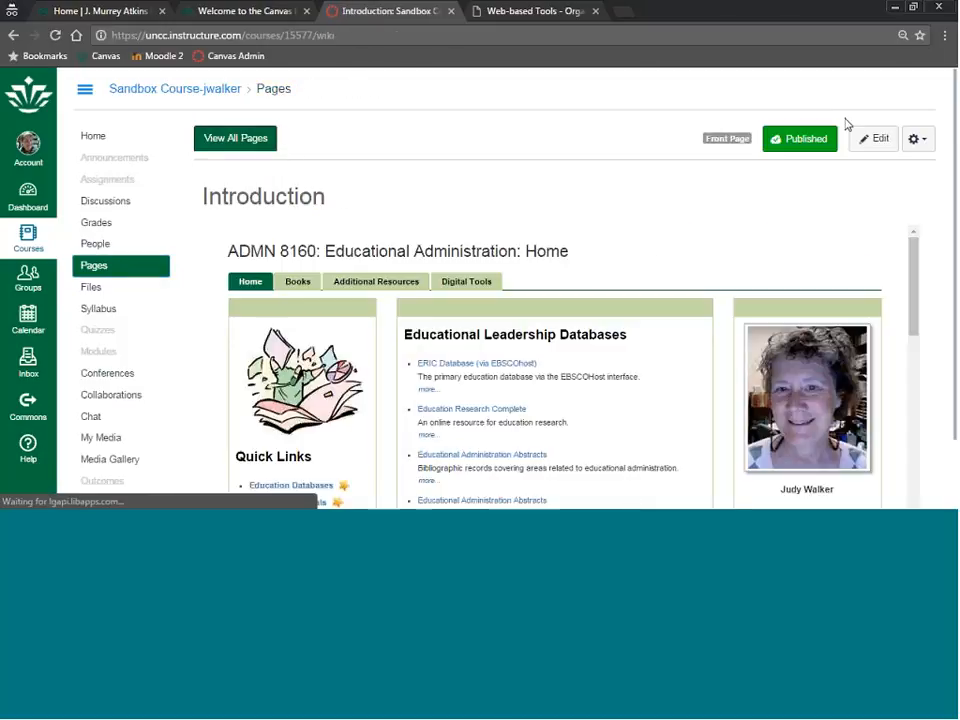
{"action": "left_click", "coordinate": [258, 142]}
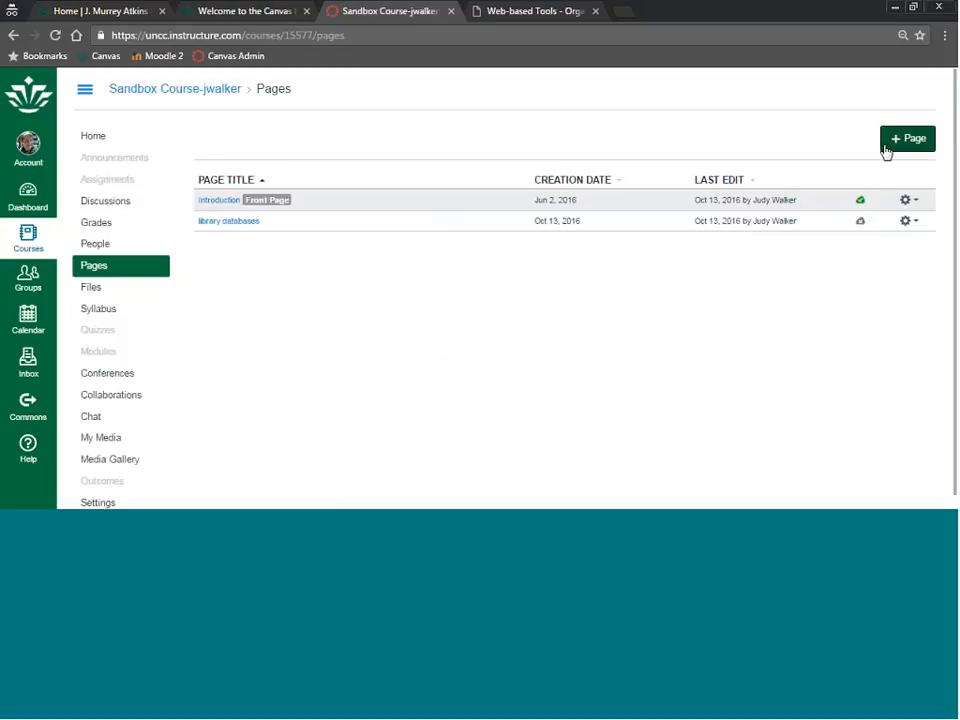
{"action": "left_click", "coordinate": [885, 149]}
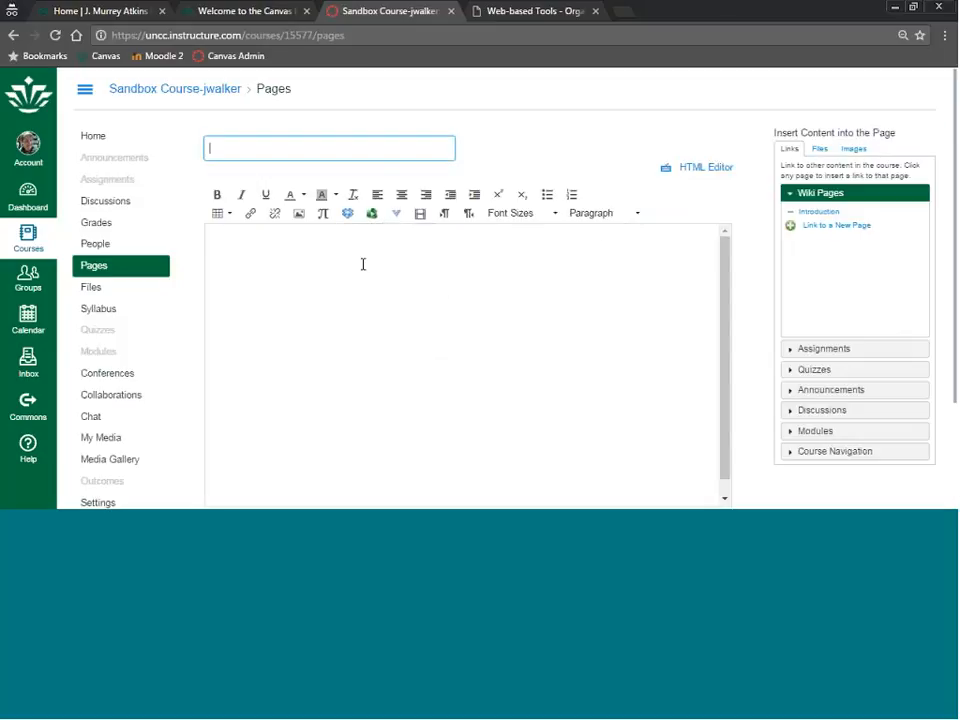
{"action": "left_click", "coordinate": [105, 355]}
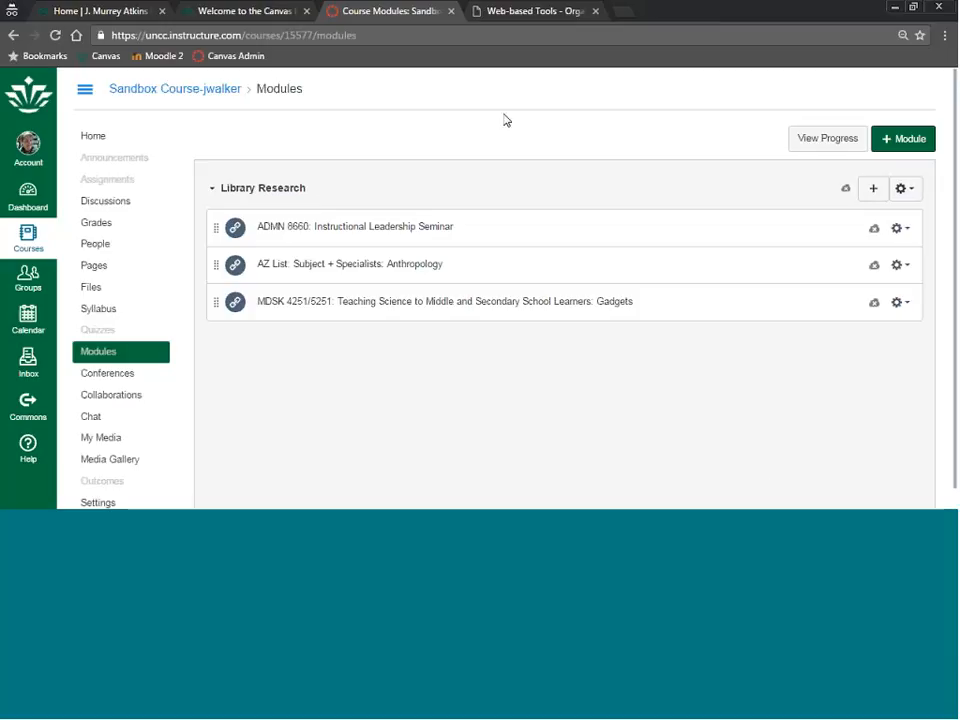
Switch to the Atkins Library site, open its Research Guides and look through the guides listed by owner.
{"action": "left_click", "coordinate": [80, 10]}
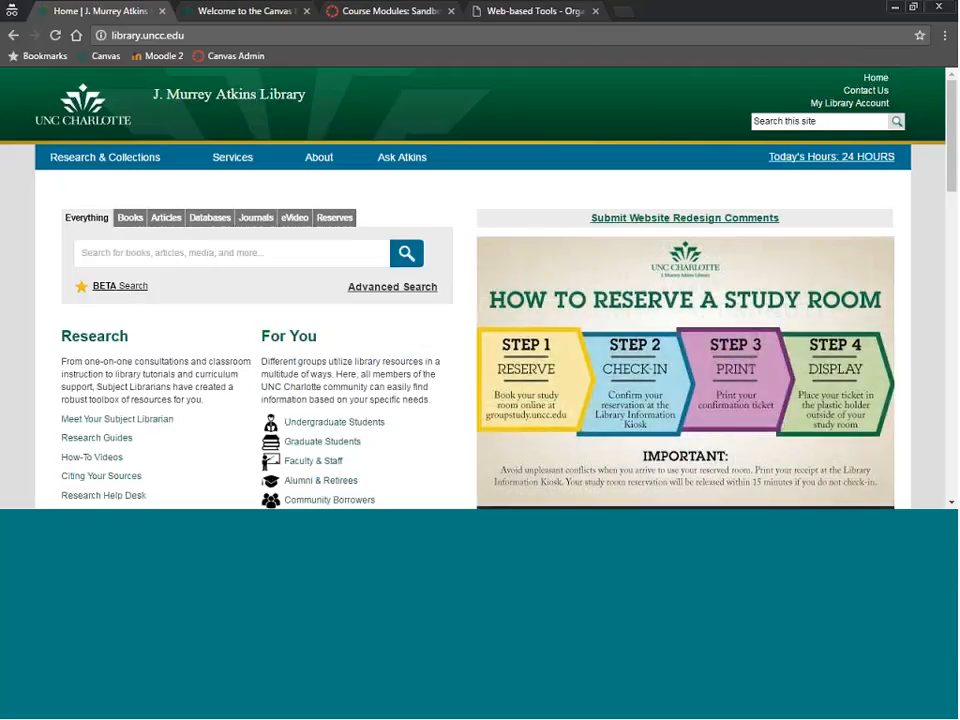
{"action": "left_click", "coordinate": [107, 439]}
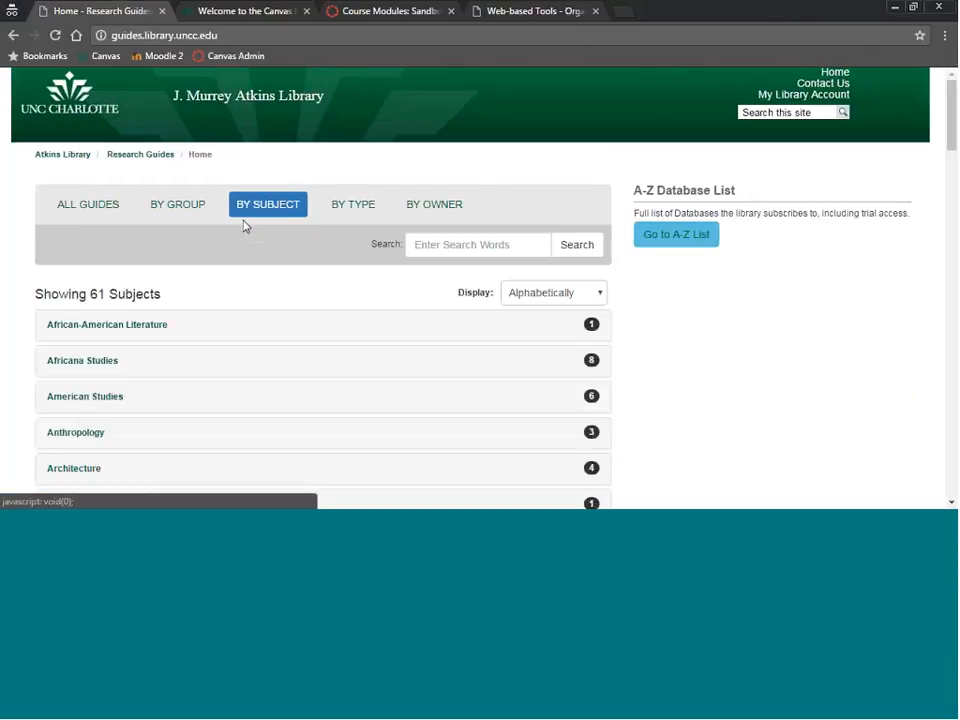
{"action": "left_click", "coordinate": [425, 208]}
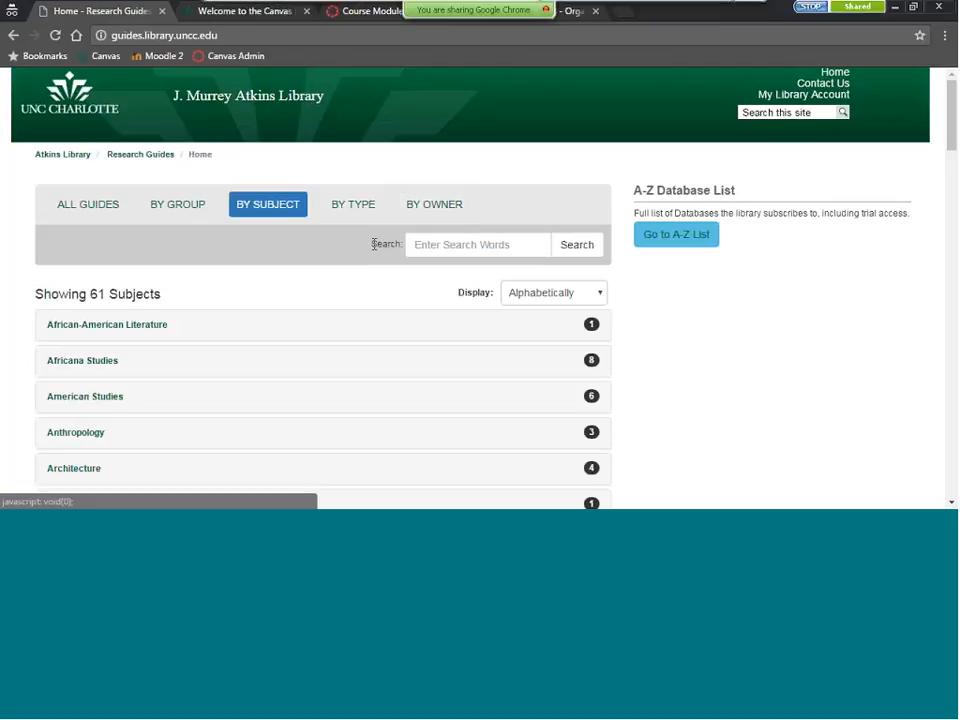
{"action": "scroll", "coordinate": [238, 380], "scroll_direction": "down", "scroll_amount": 5}
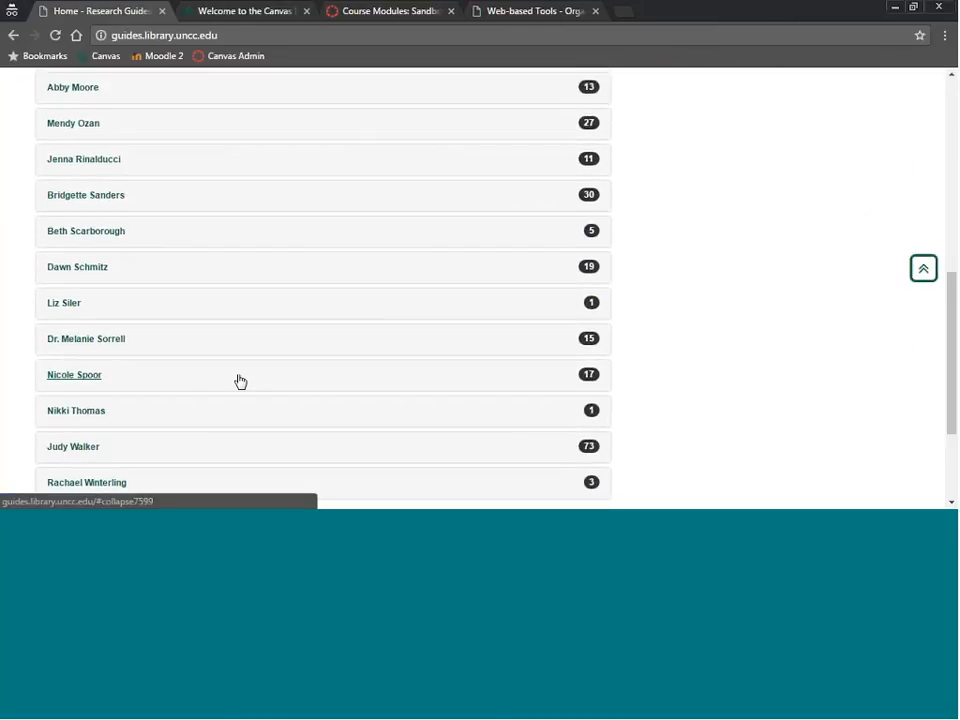
{"action": "scroll", "coordinate": [233, 379], "scroll_direction": "down", "scroll_amount": 1}
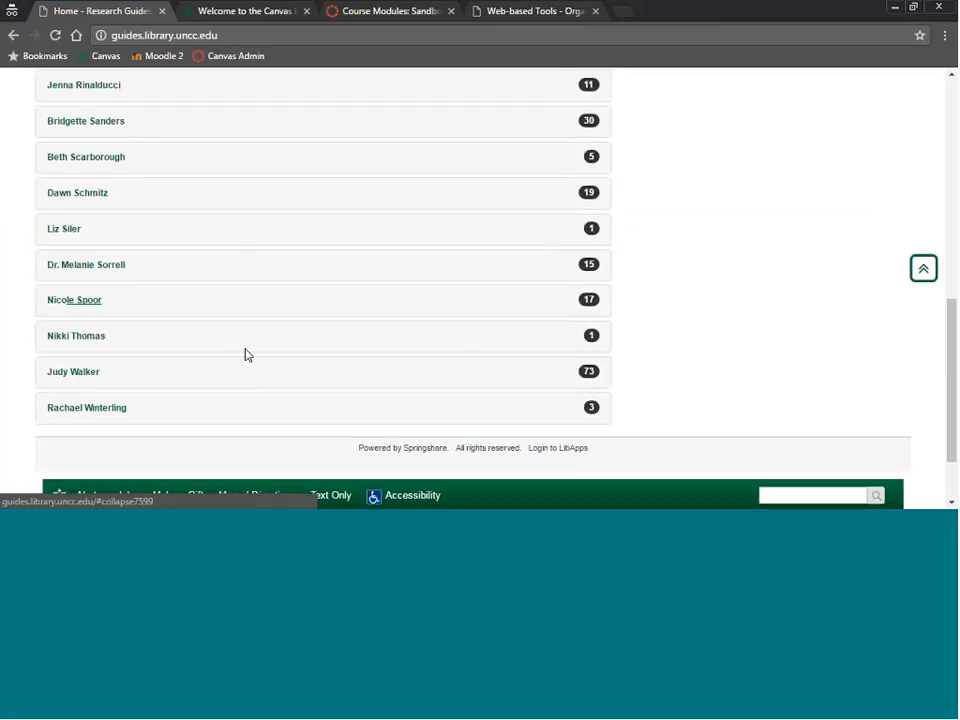
Return the Research Guides list to the by-subject grouping.
{"action": "scroll", "coordinate": [246, 353], "scroll_direction": "up", "scroll_amount": 3}
{"action": "scroll", "coordinate": [249, 279], "scroll_direction": "up", "scroll_amount": 5}
{"action": "left_click", "coordinate": [279, 206]}
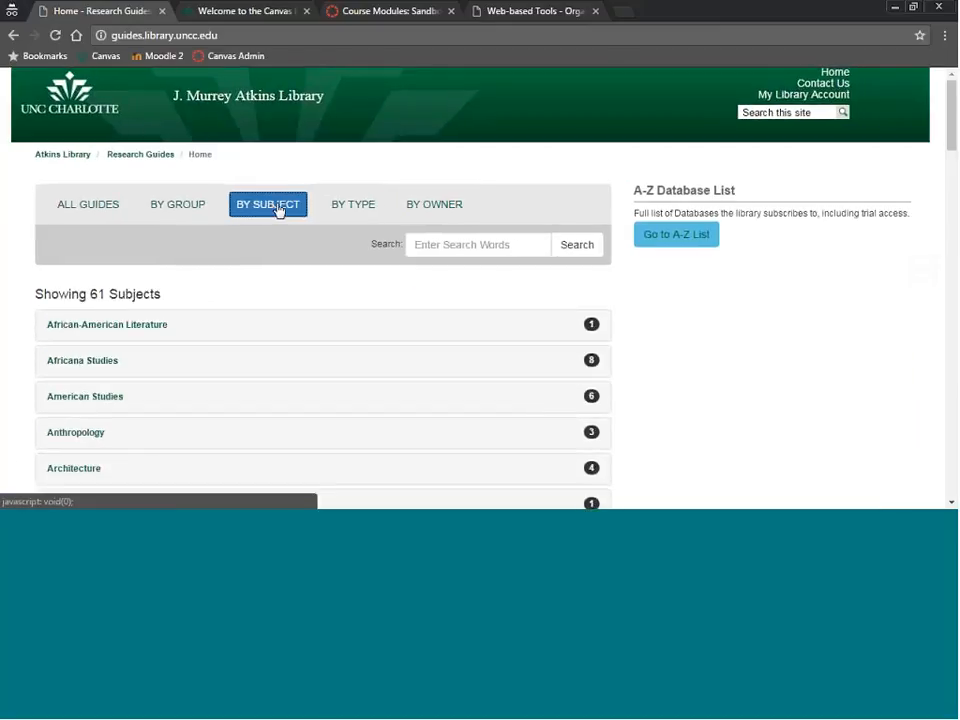